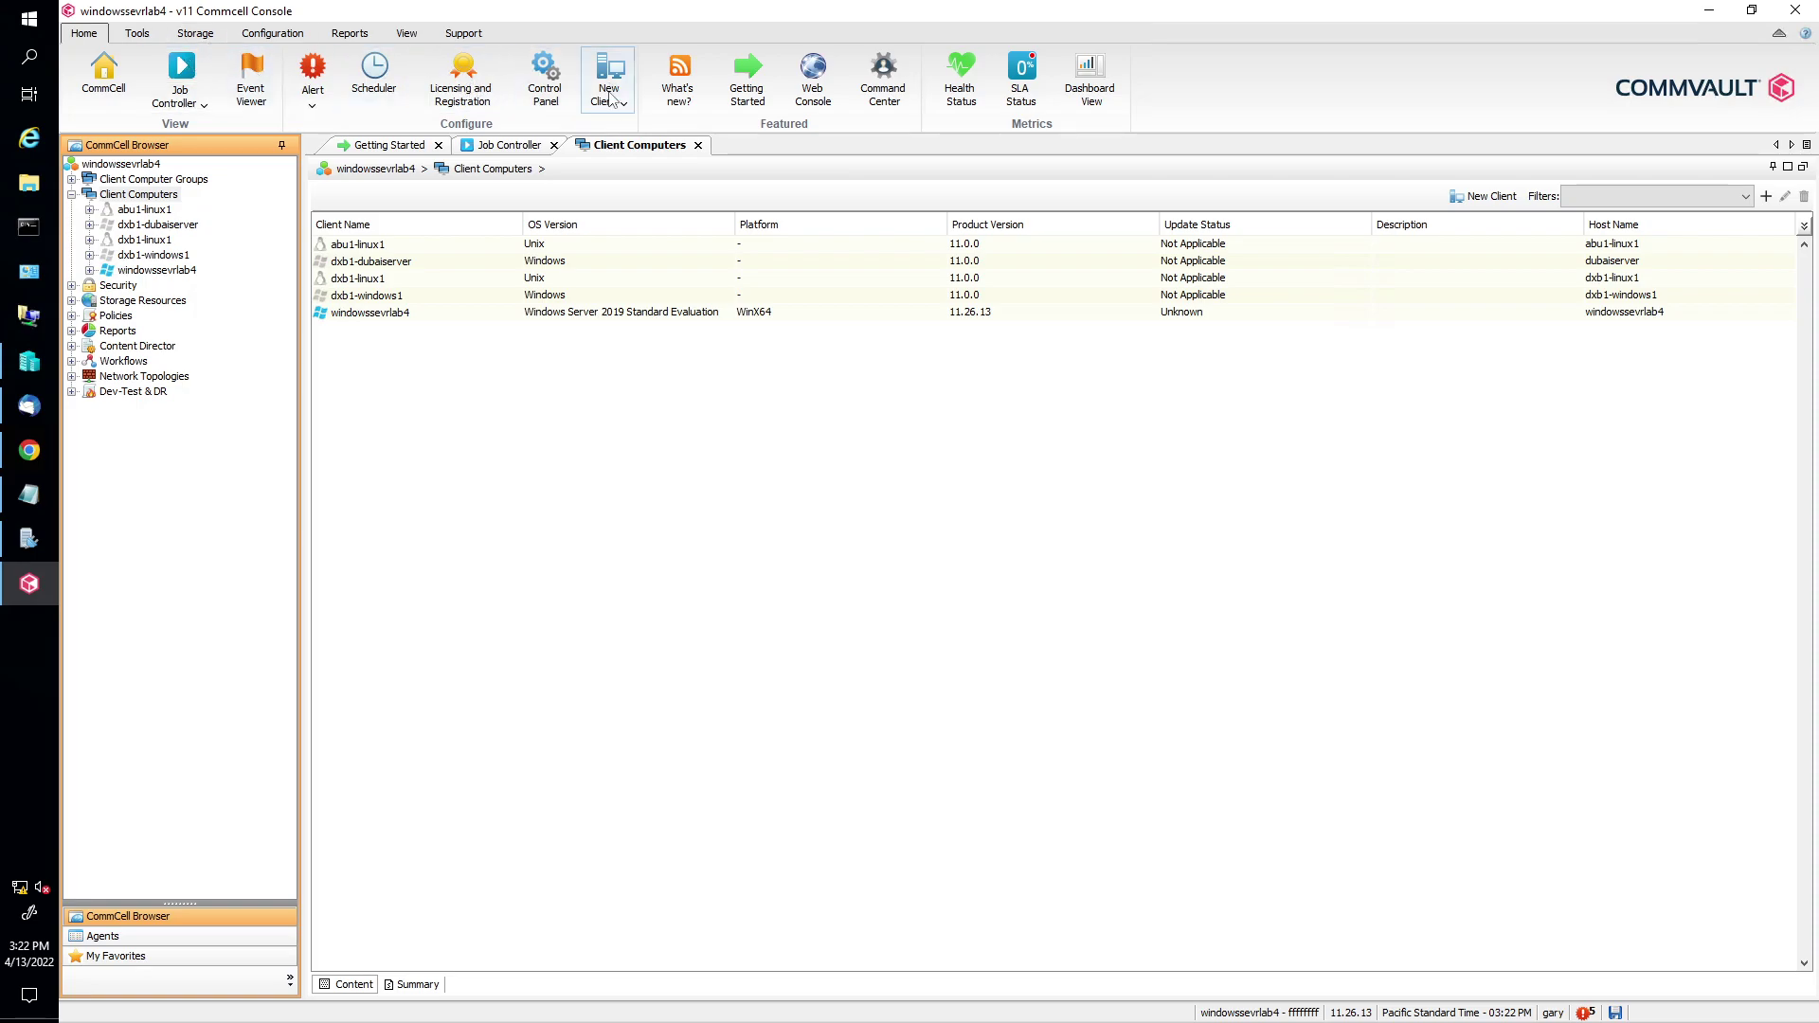
Step: From New Client on the Home tab, choose Microsoft Hyper-V under Virtualization
click(137, 33)
click(622, 100)
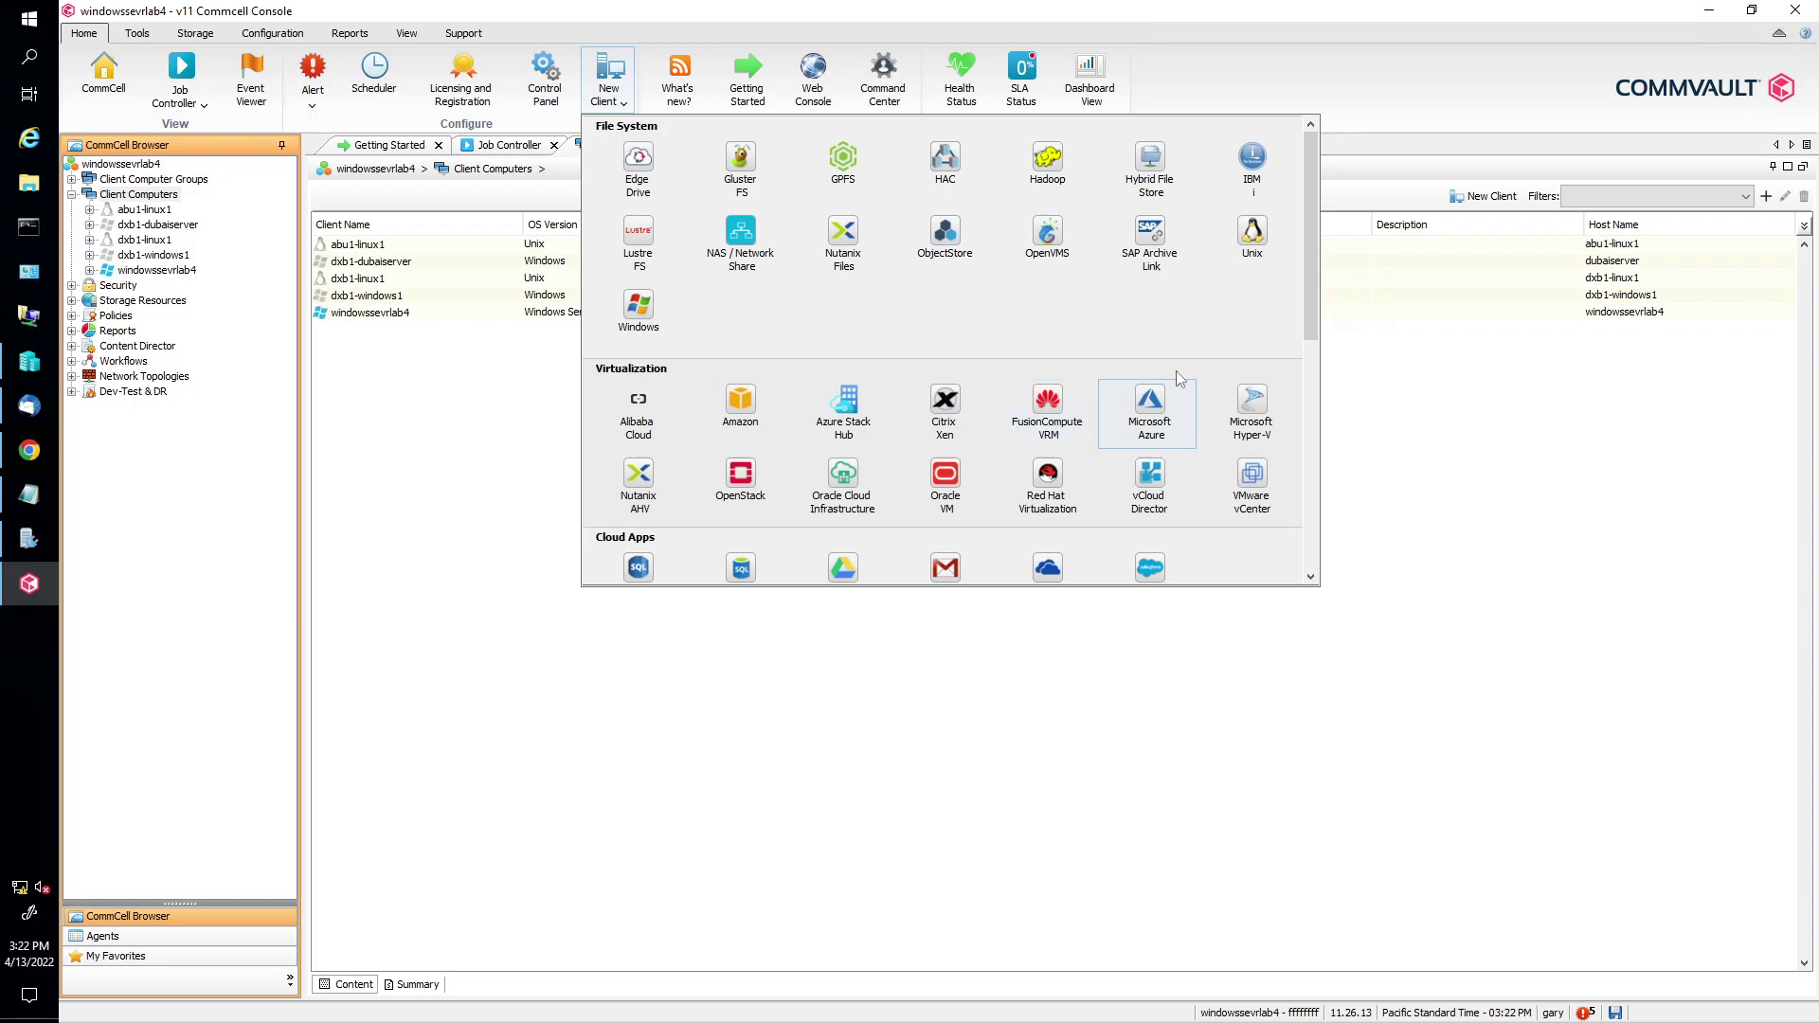
drag(1312, 275, 1310, 298)
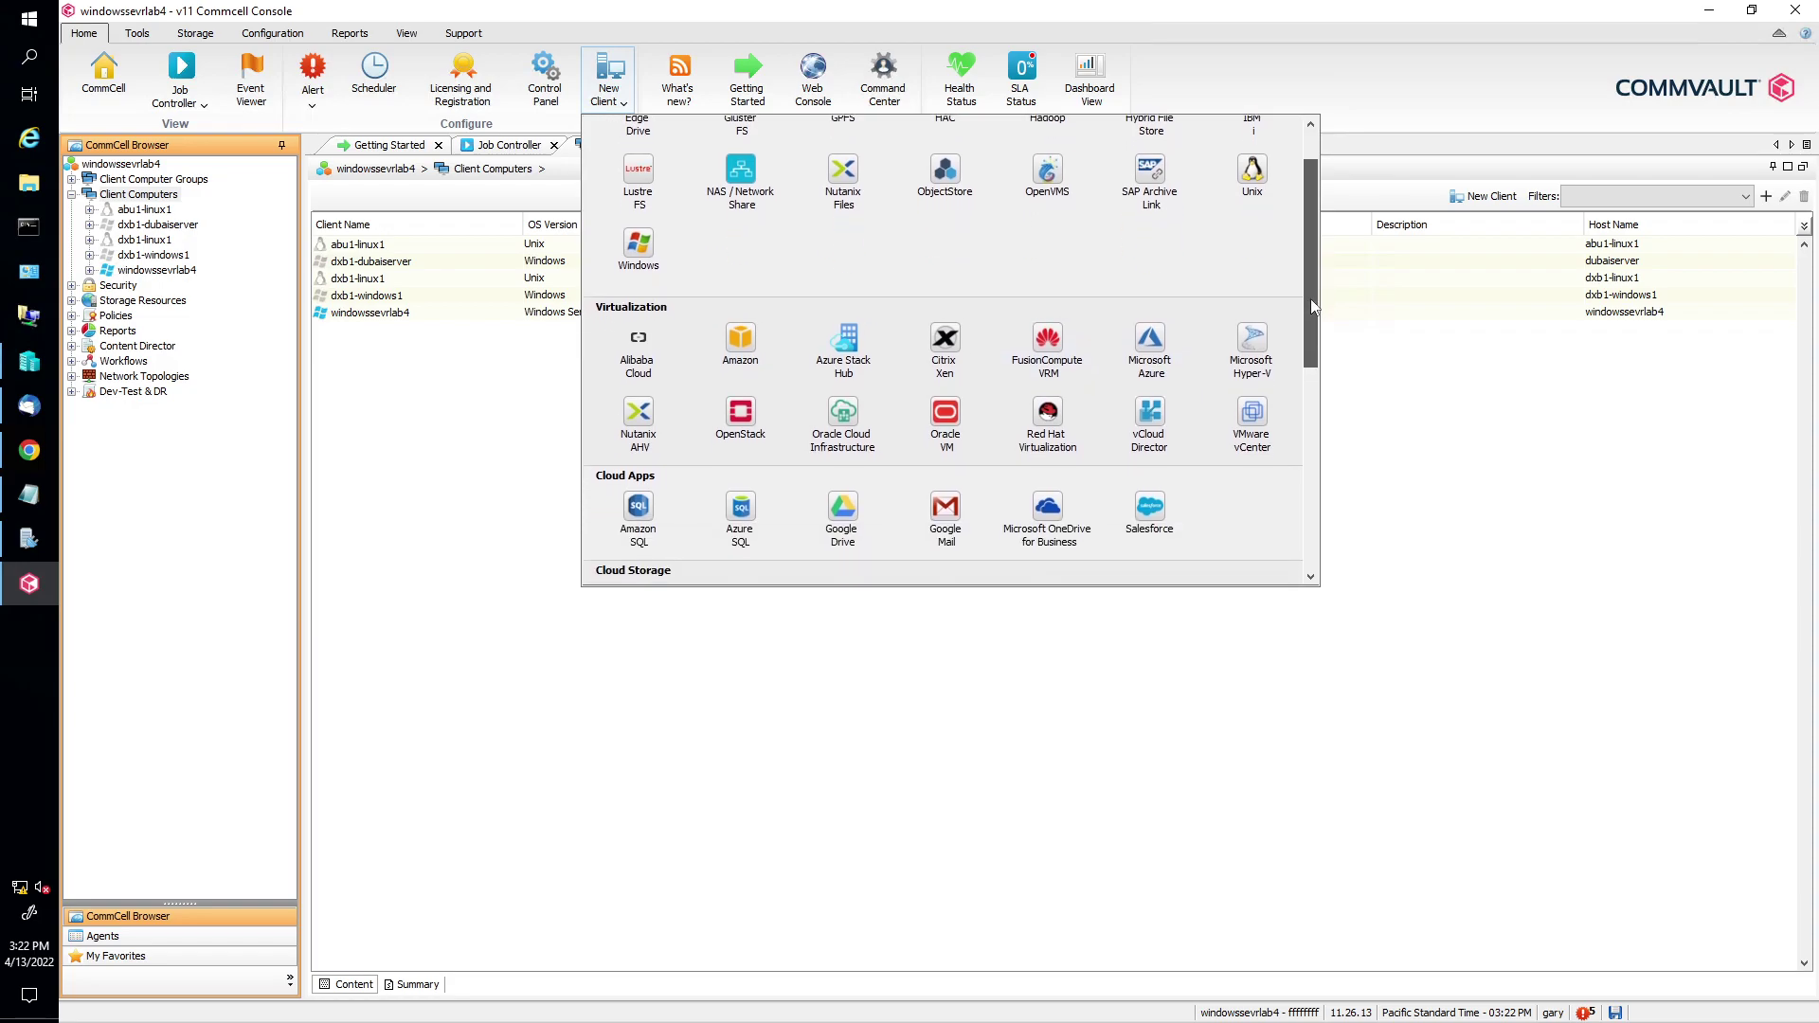
click(1255, 350)
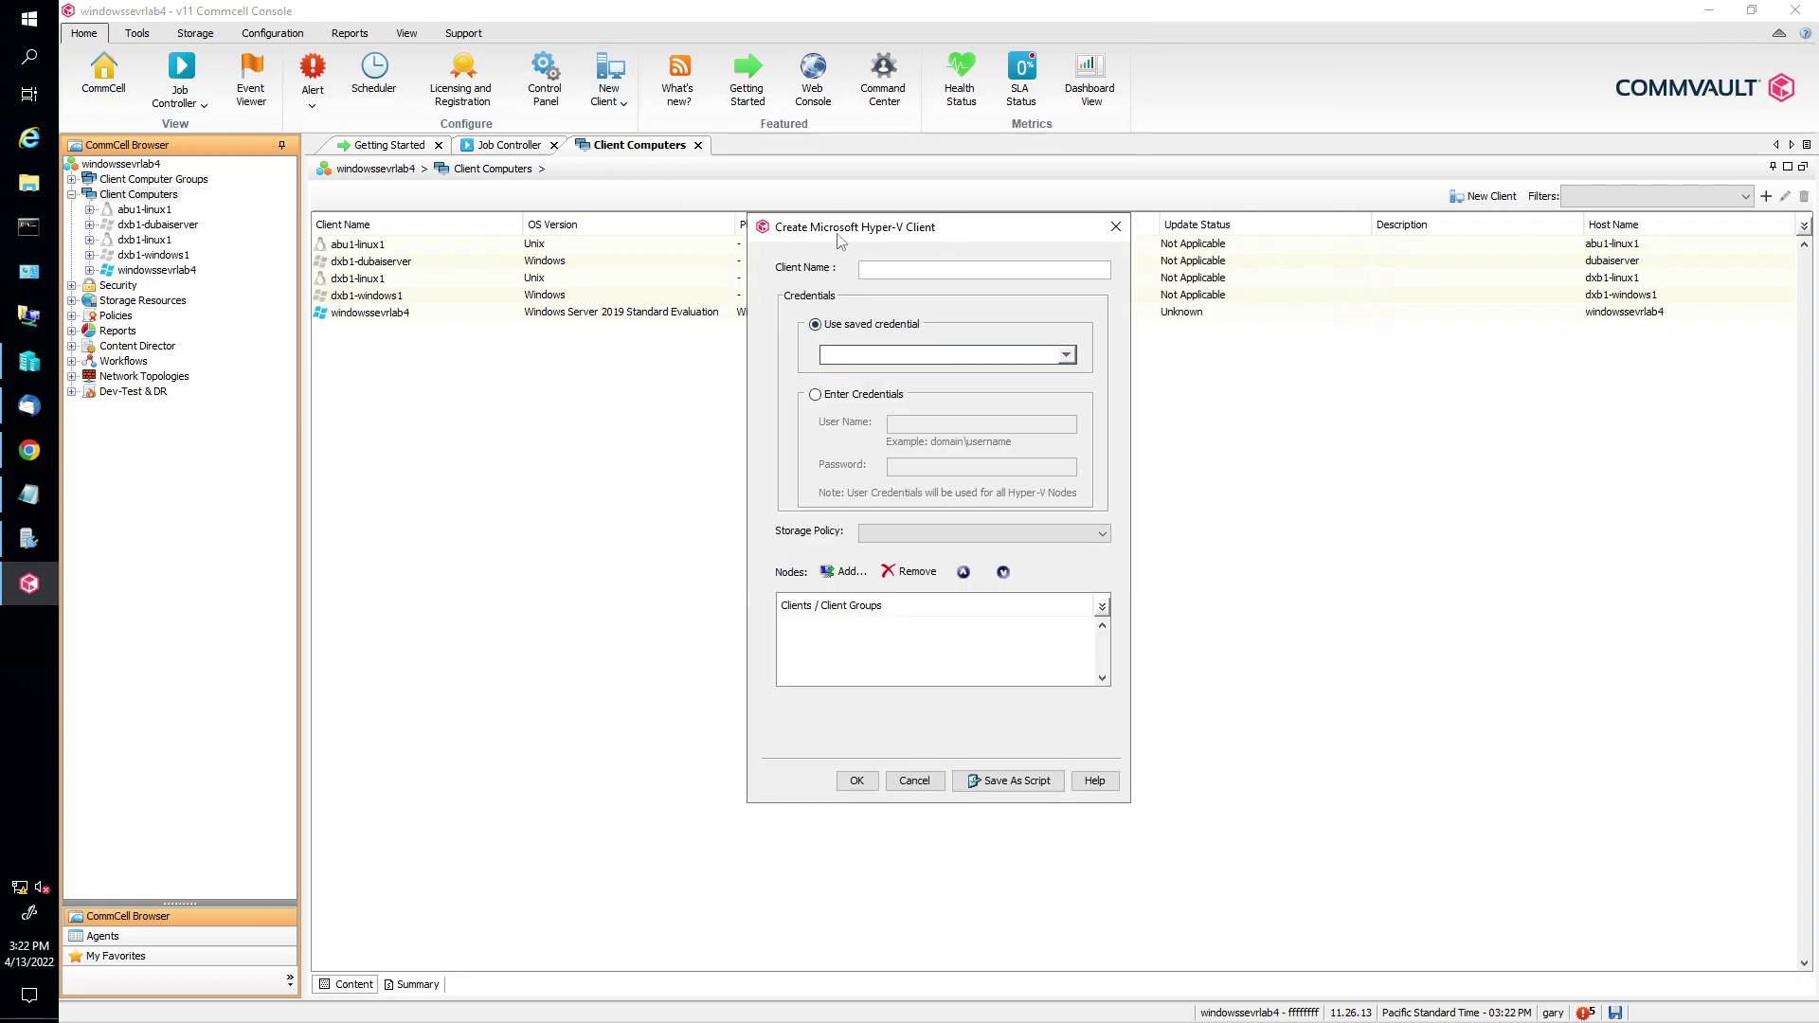
Step: Enter hyperv-UAE as the Client Name in the Create Microsoft Hyper-V Client dialog
click(709, 244)
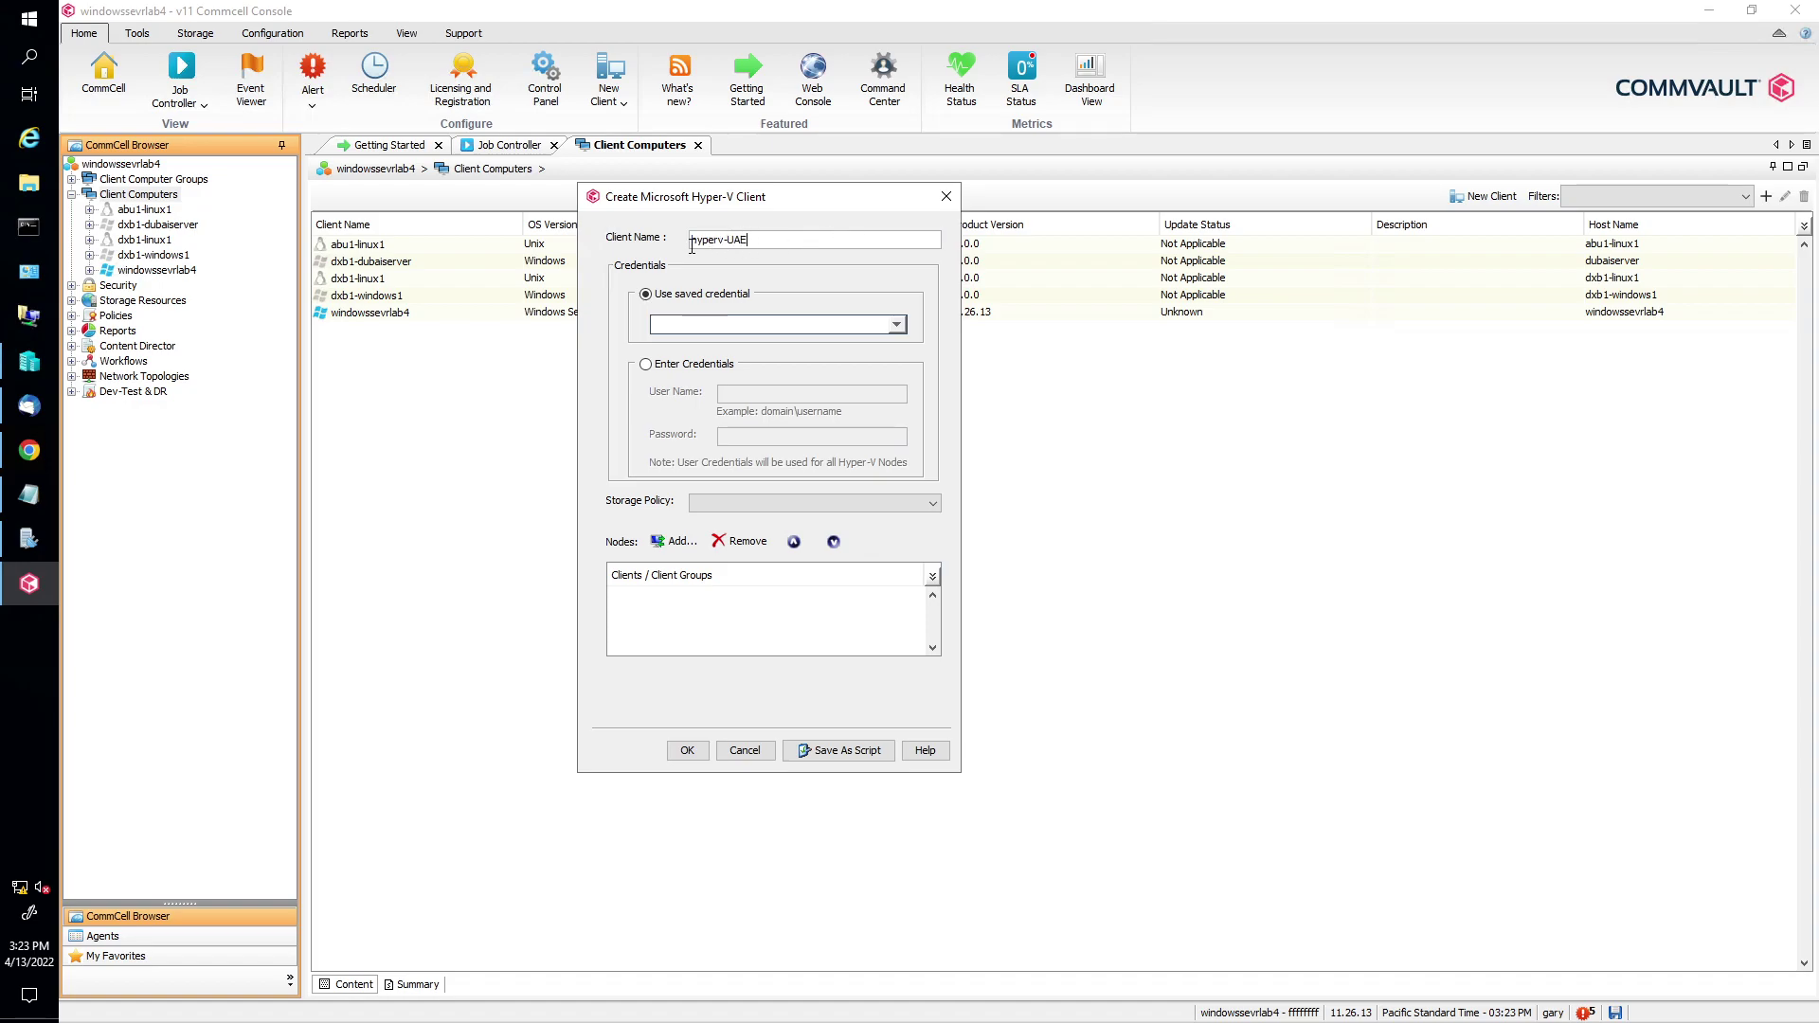
click(774, 239)
double_click(738, 242)
click(754, 240)
Step: Switch to Enter Credentials and fill in user name administrator and the account password
click(645, 366)
click(733, 391)
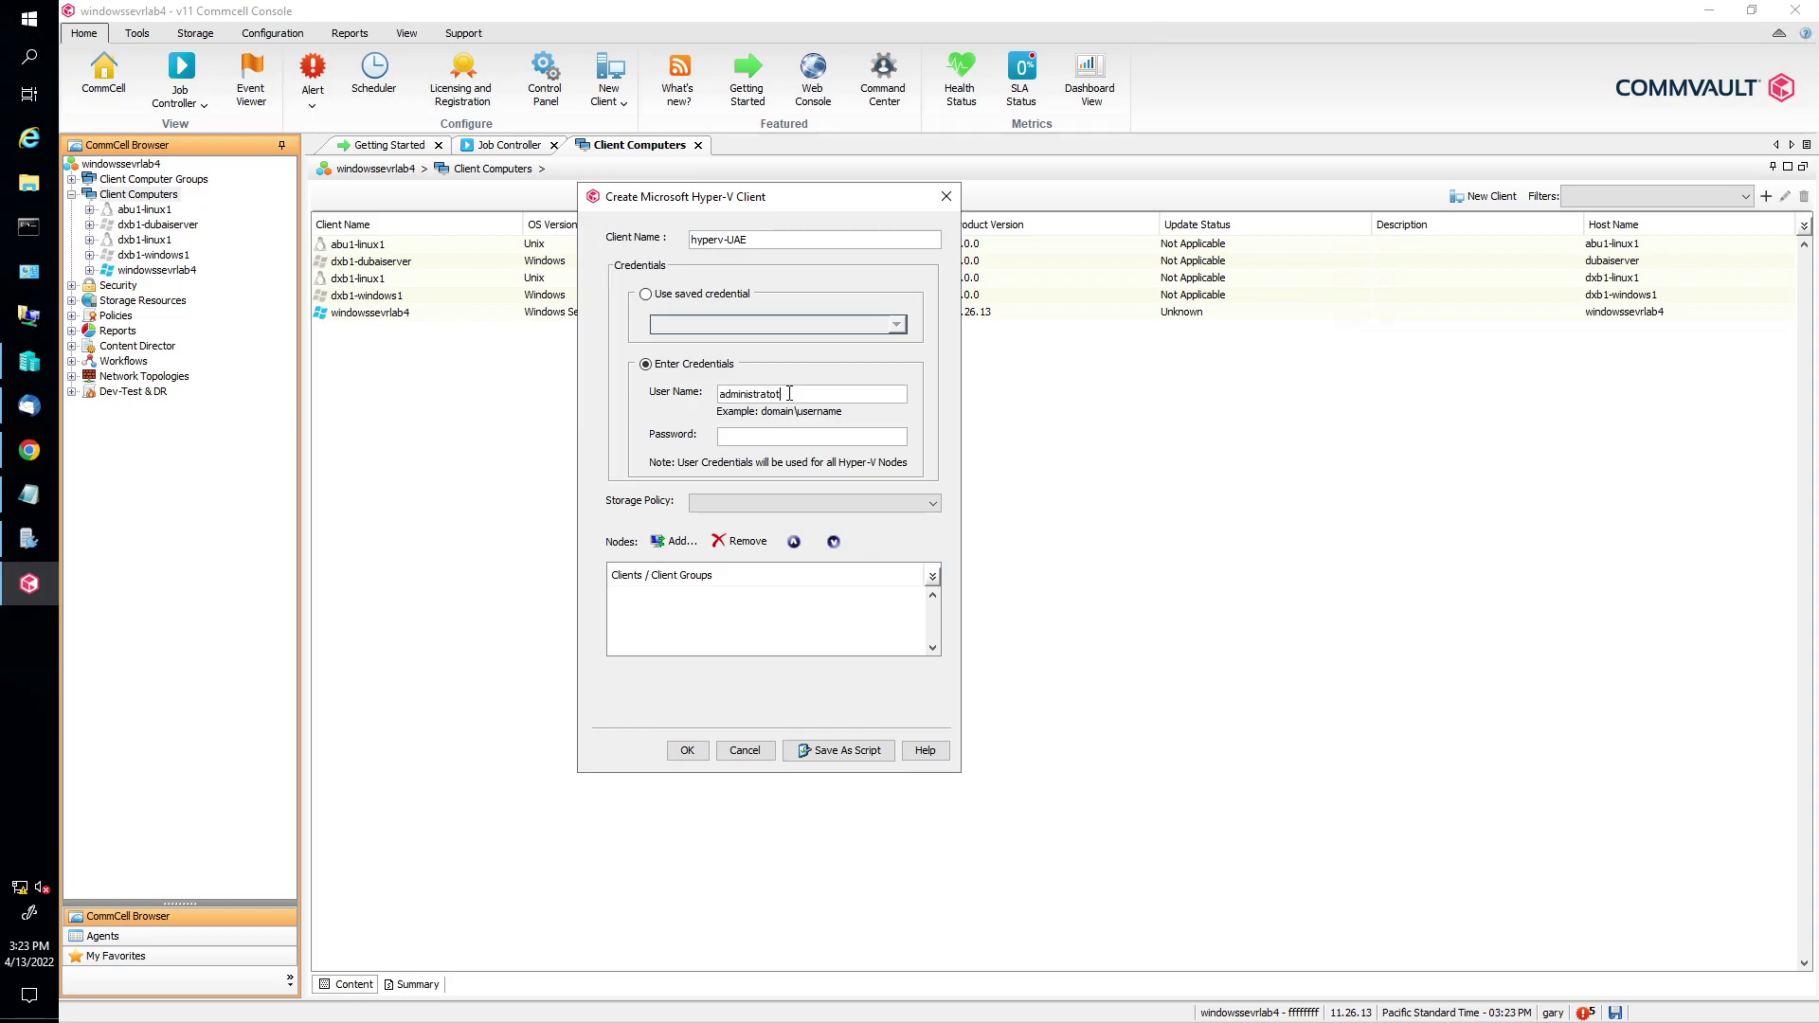
key(BackSpace)
key(BackSpace)
key(BackSpace)
key(BackSpace)
key(BackSpace)
key(BackSpace)
key(BackSpace)
key(BackSpace)
key(BackSpace)
key(BackSpace)
key(BackSpace)
key(BackSpace)
text(administrato)
Step: Set storage policy dubai-storage-31d-2c-sp, include node windowssevrlab4, and create the client
click(749, 512)
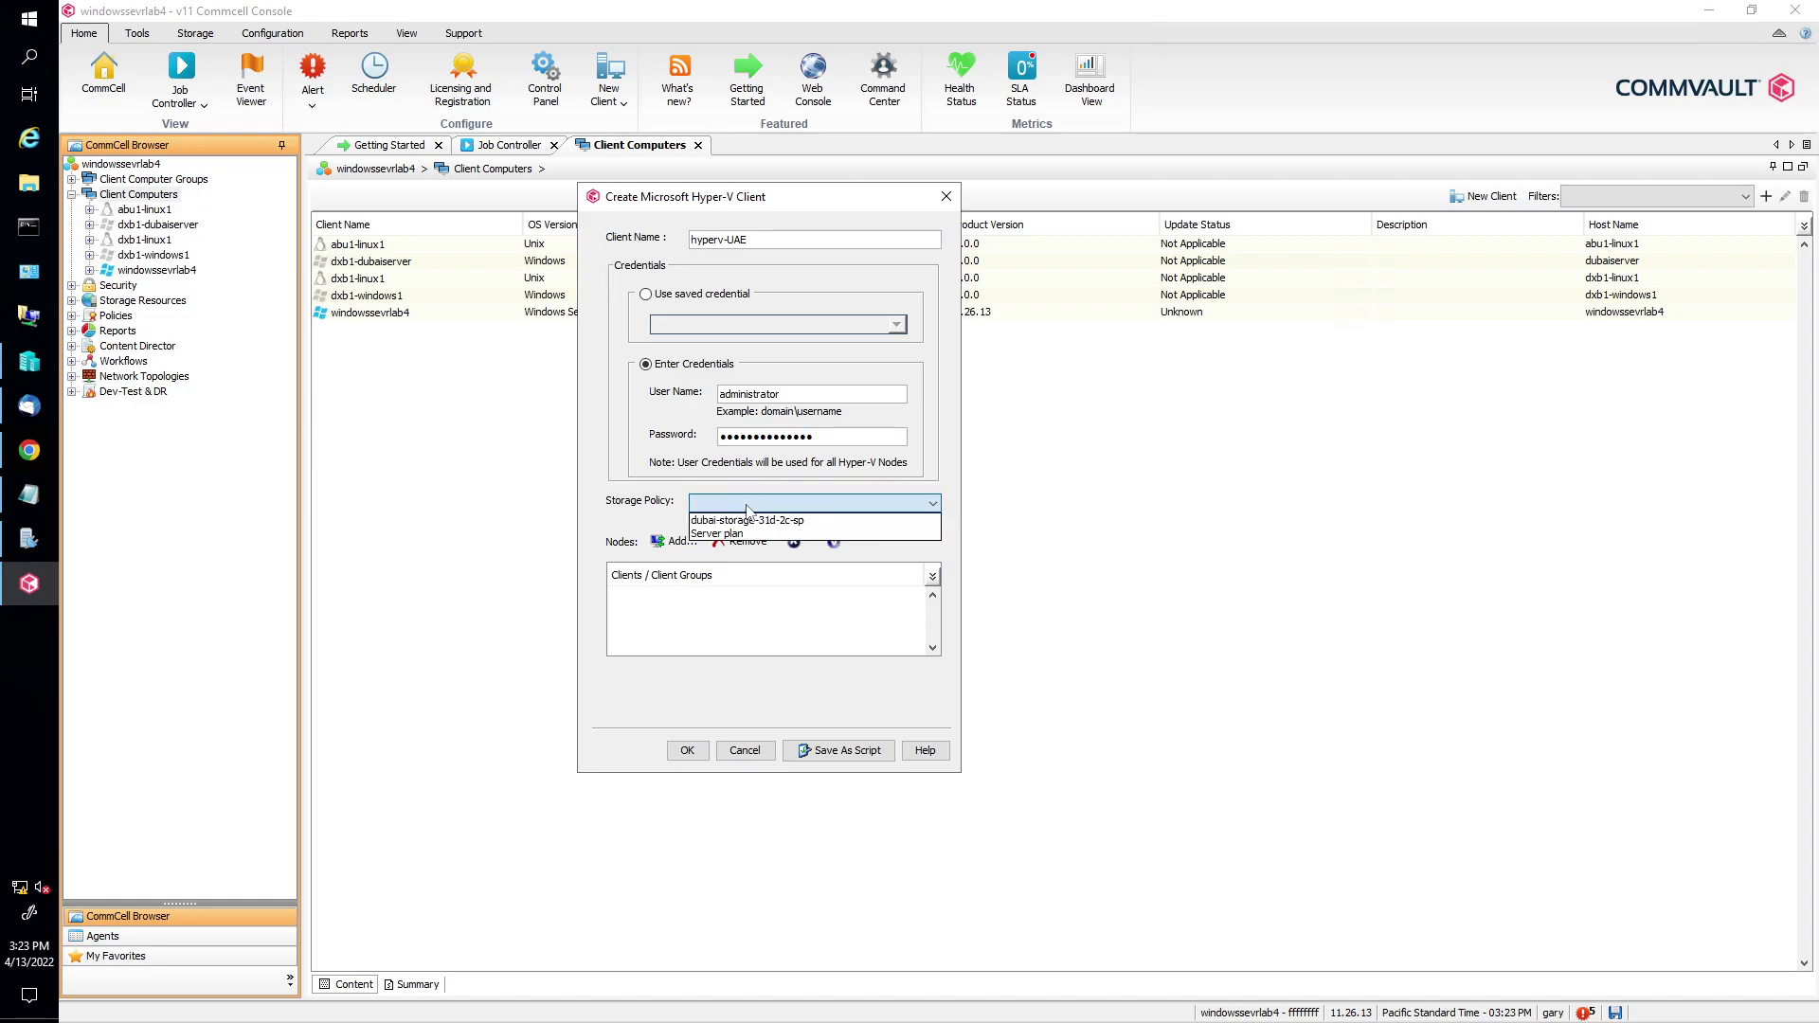
click(799, 523)
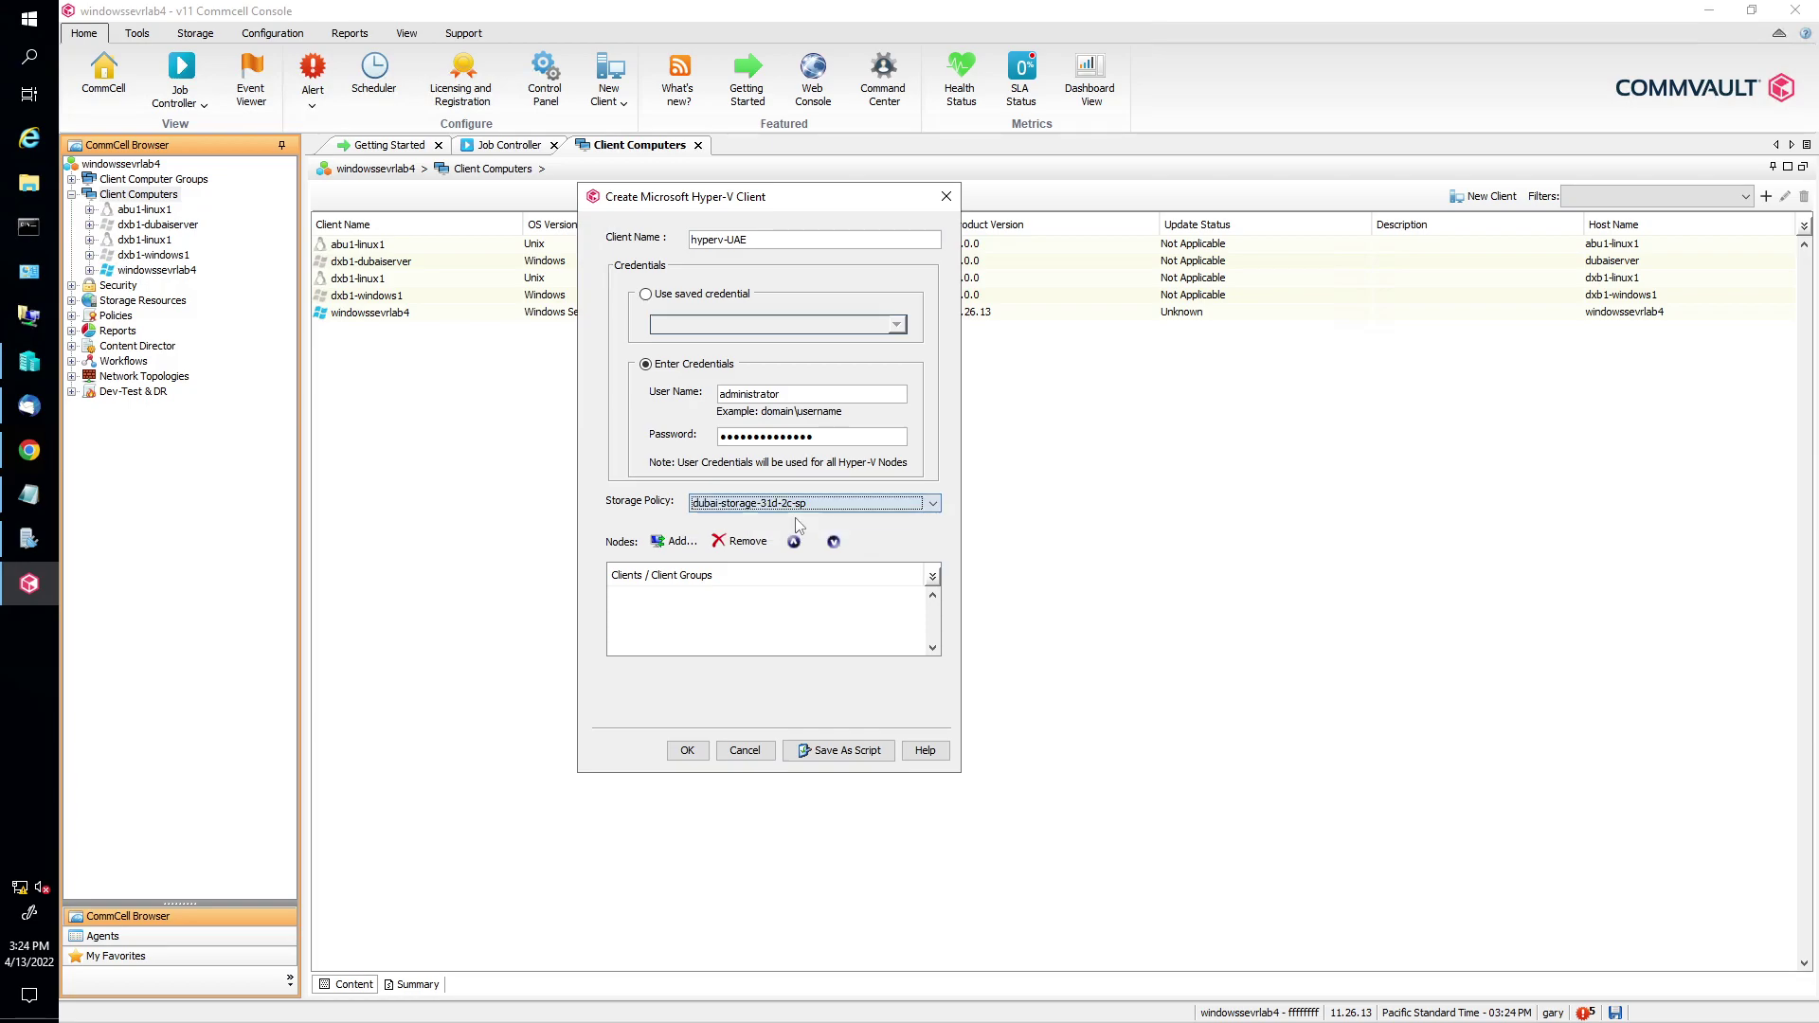
click(677, 548)
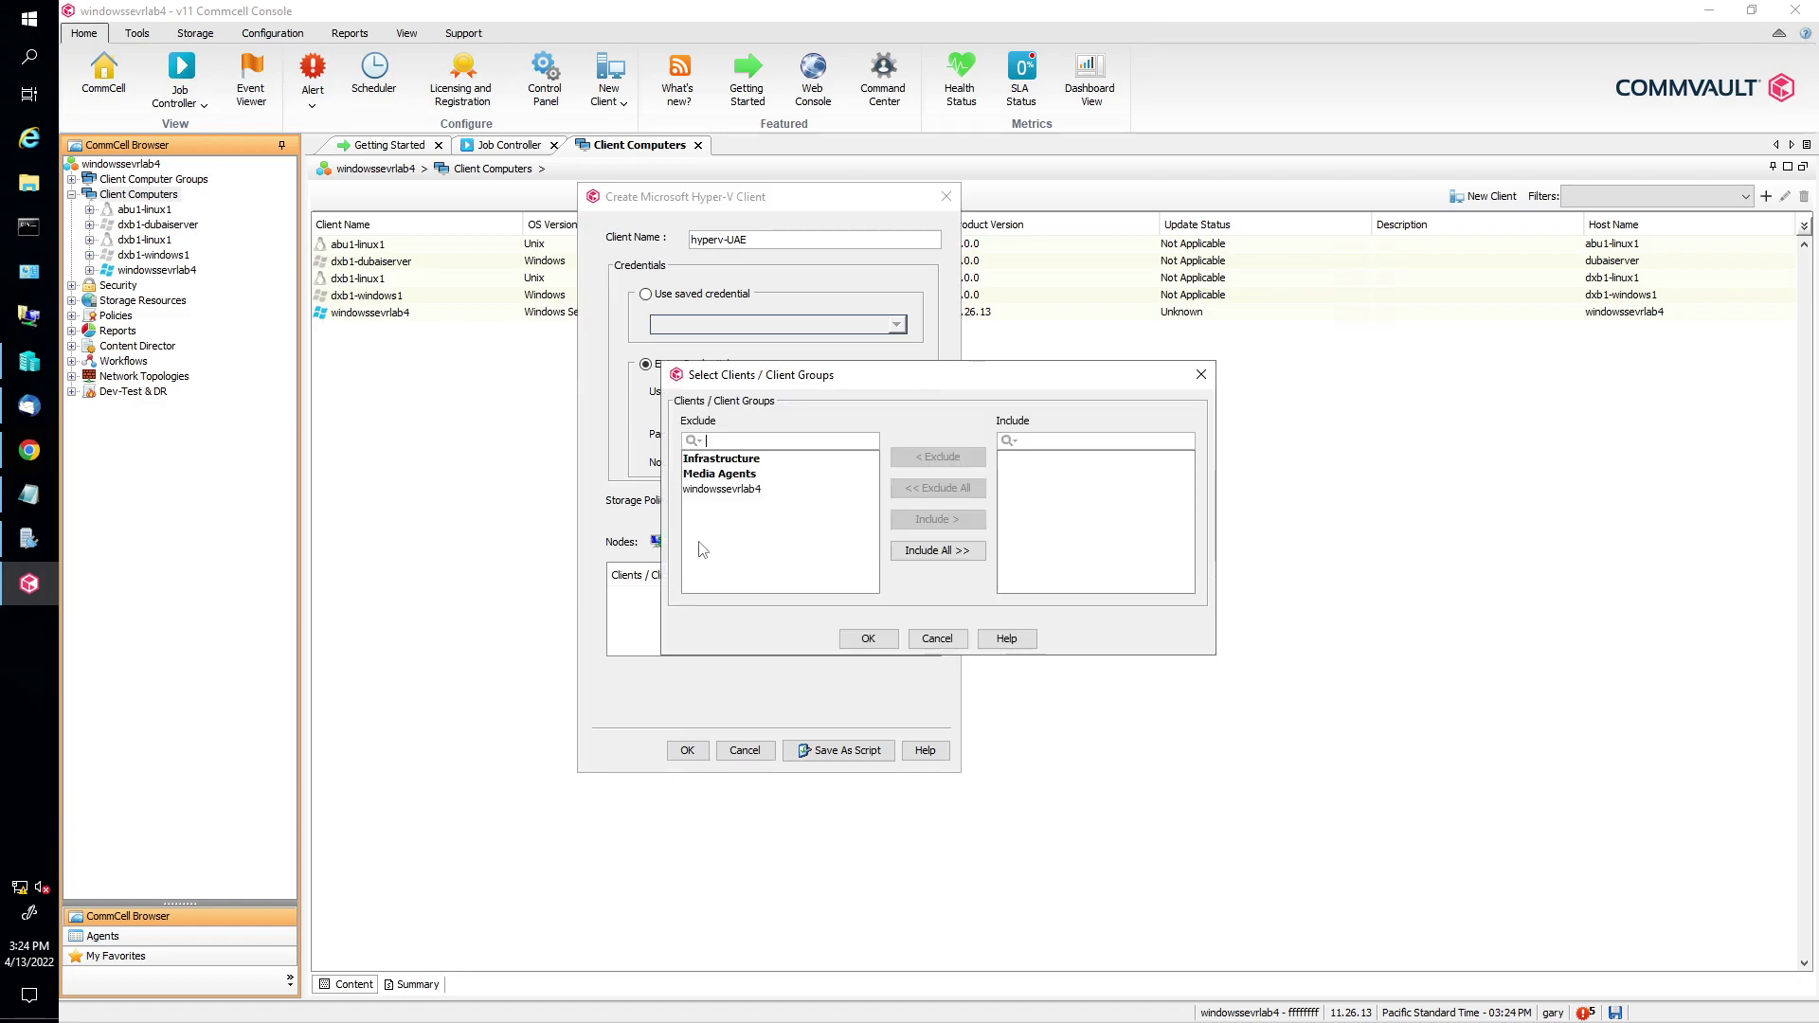
click(719, 490)
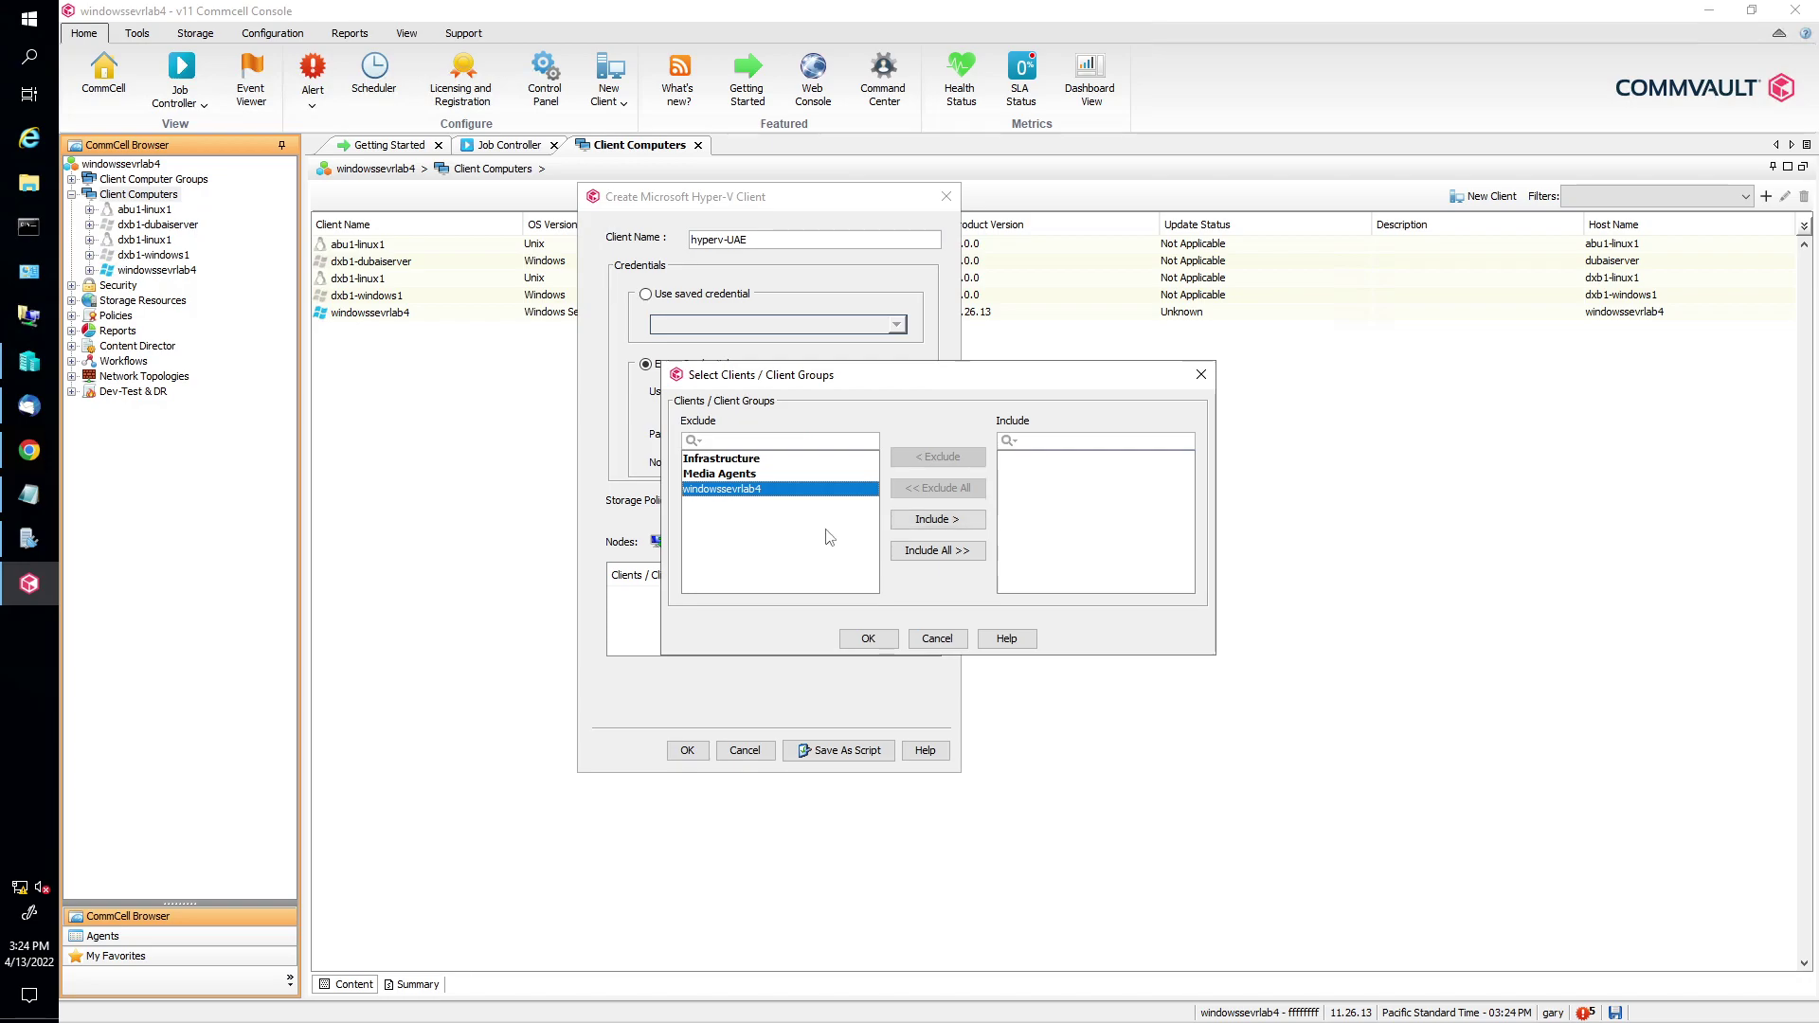
click(948, 519)
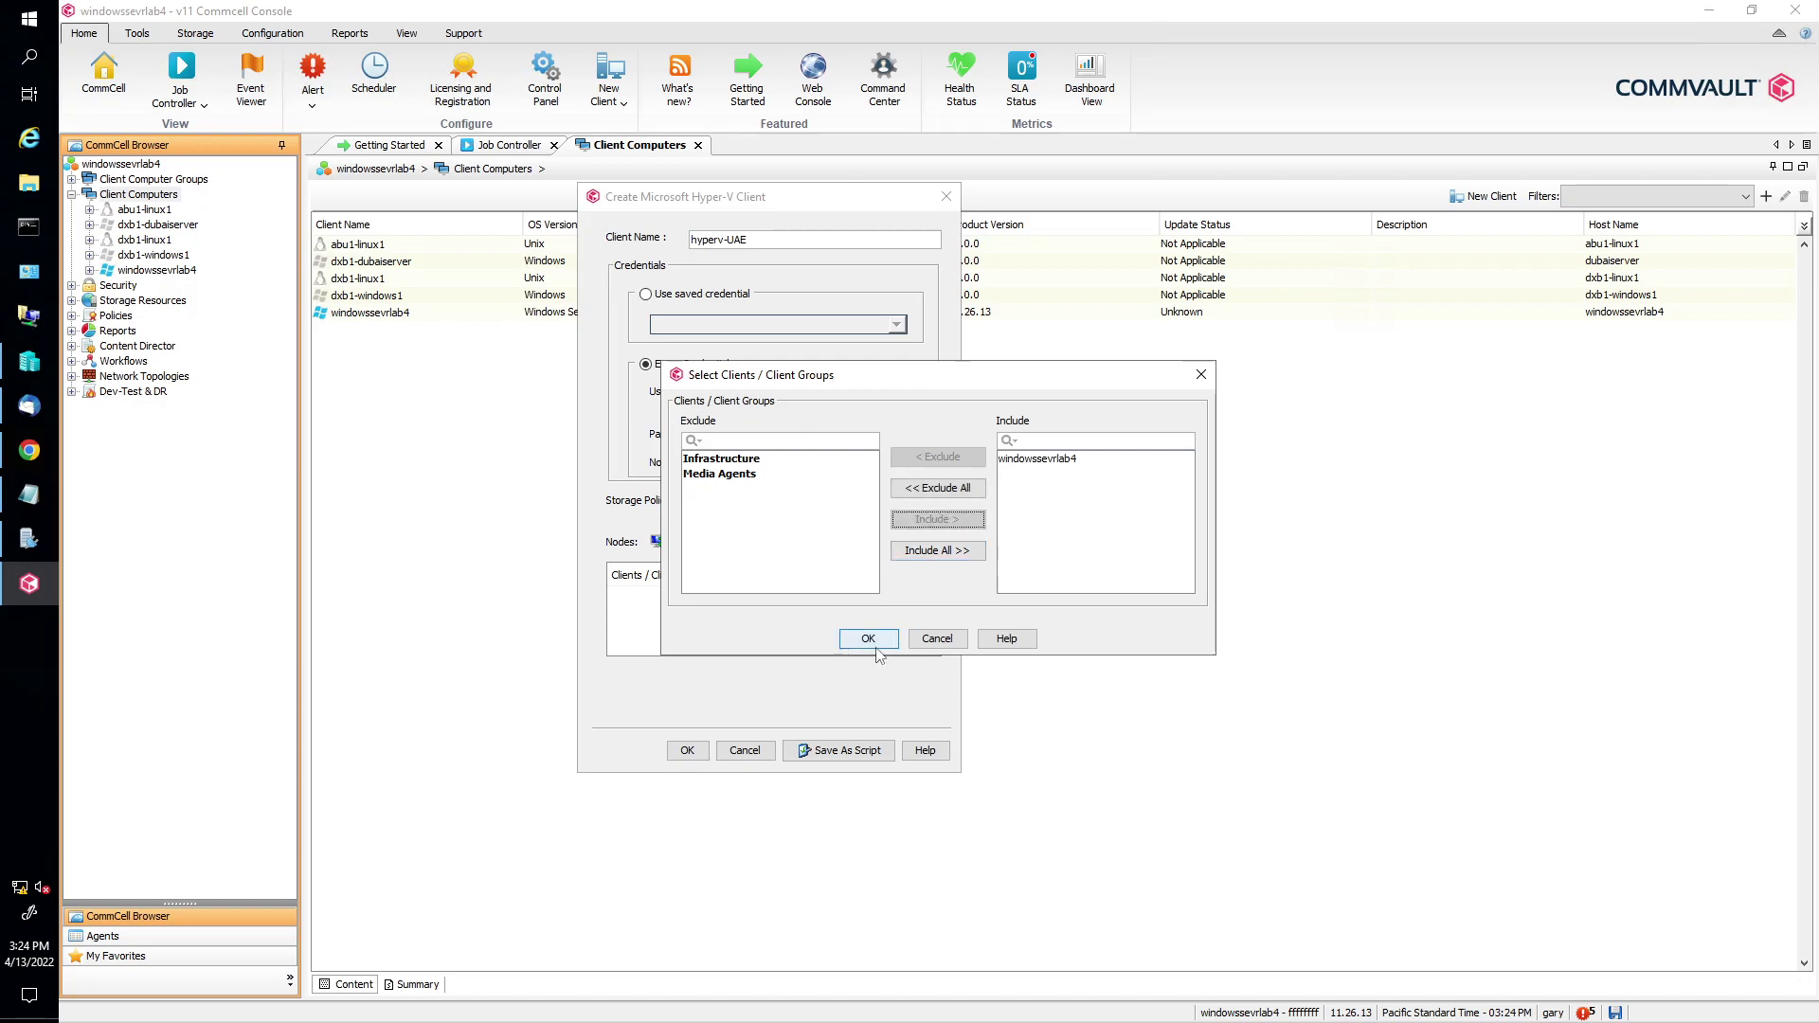
click(868, 639)
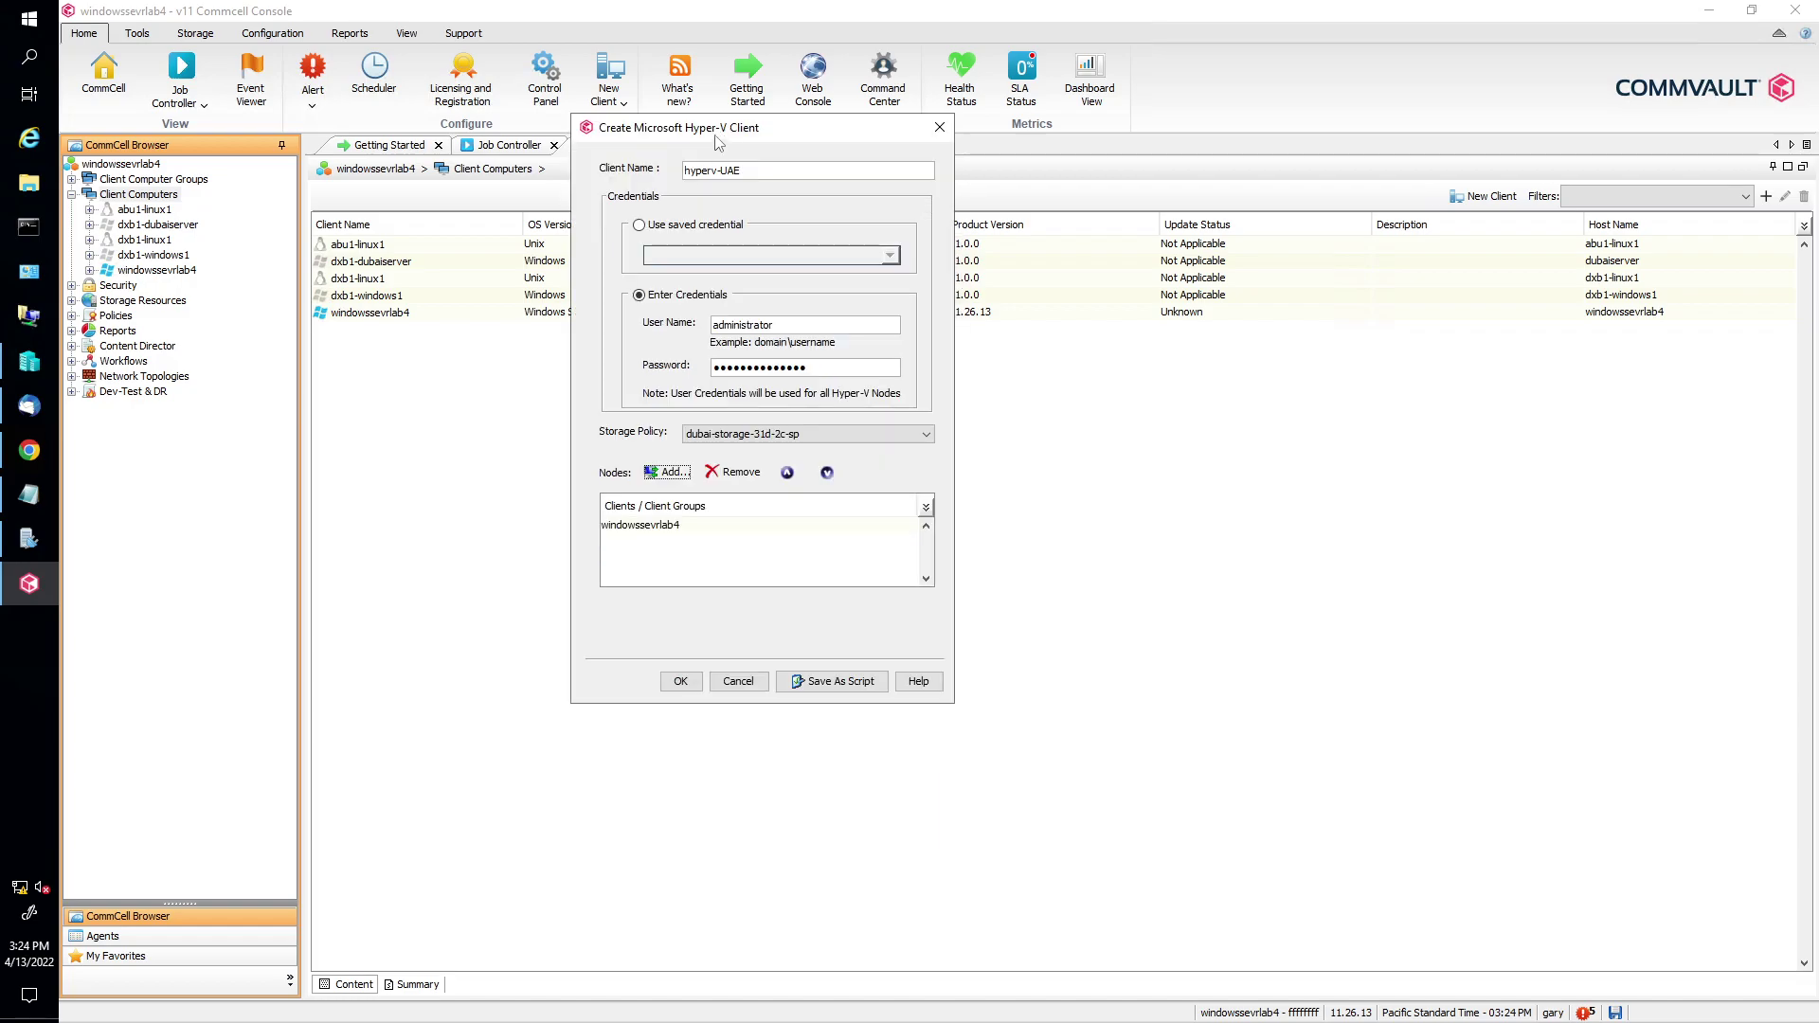
click(681, 682)
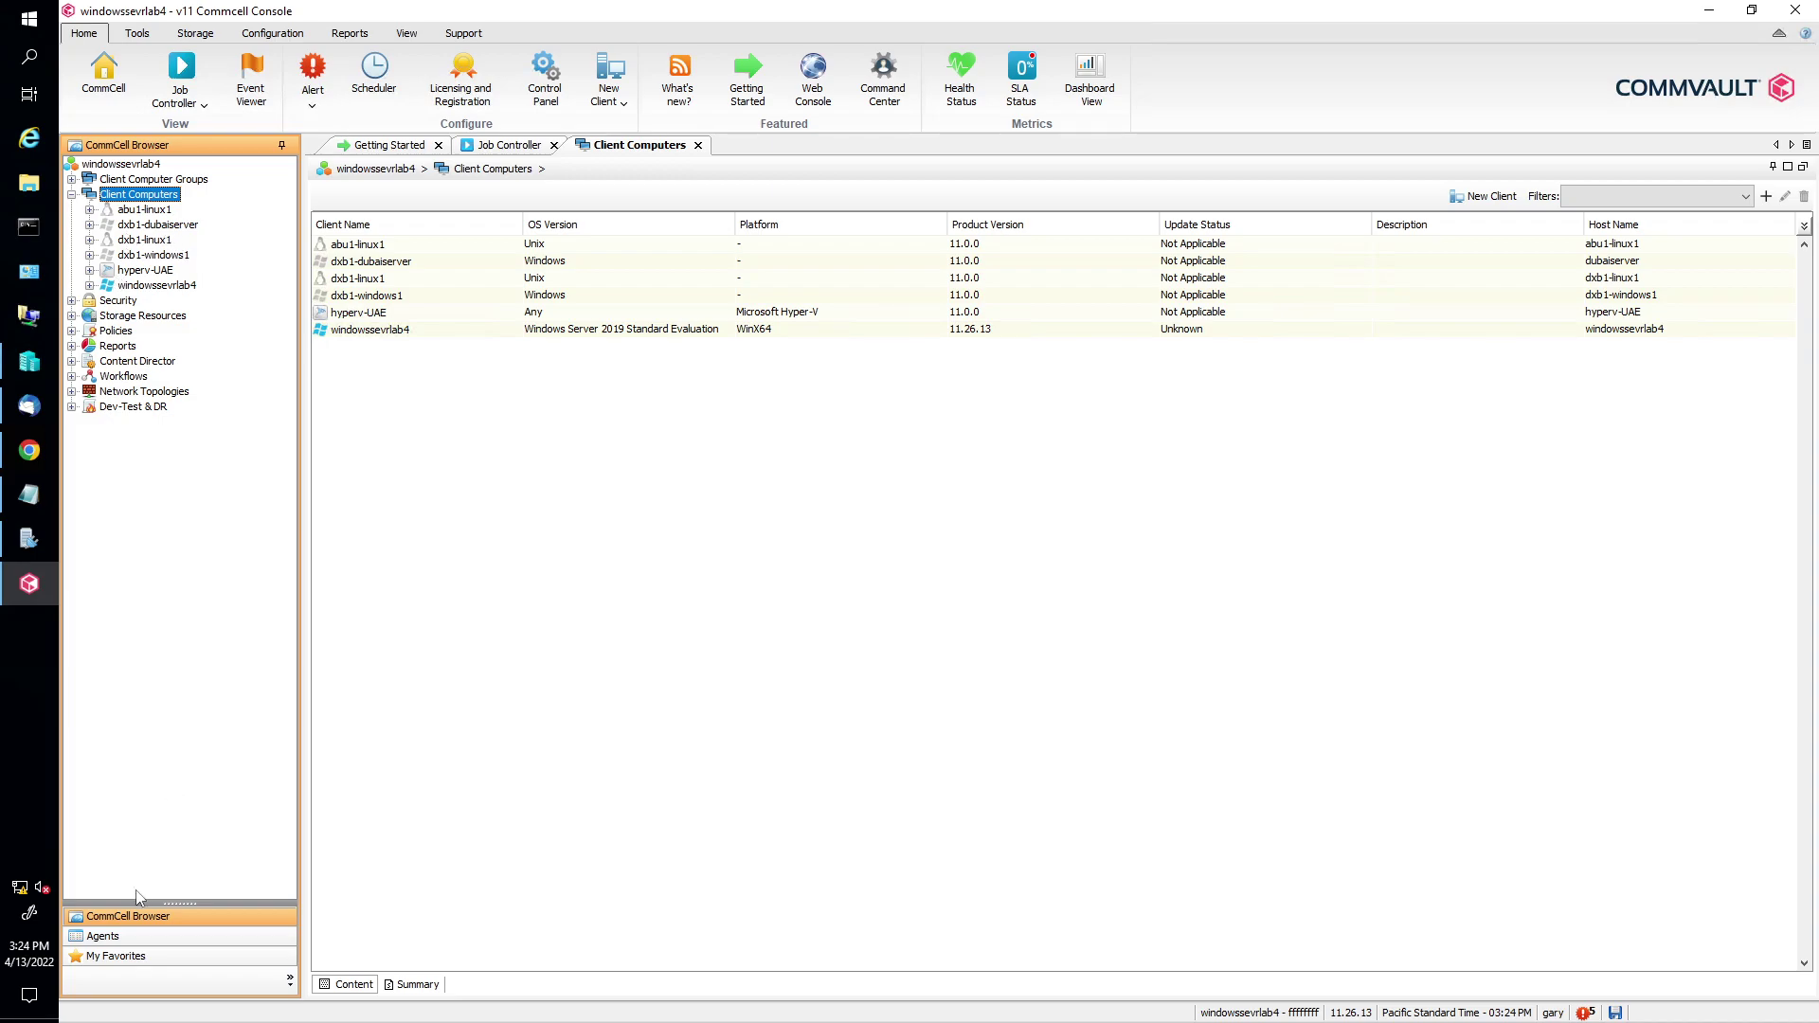
Step: Open windowssevrlab4's Virtual Server agent from the Agents pane and refresh it
click(102, 936)
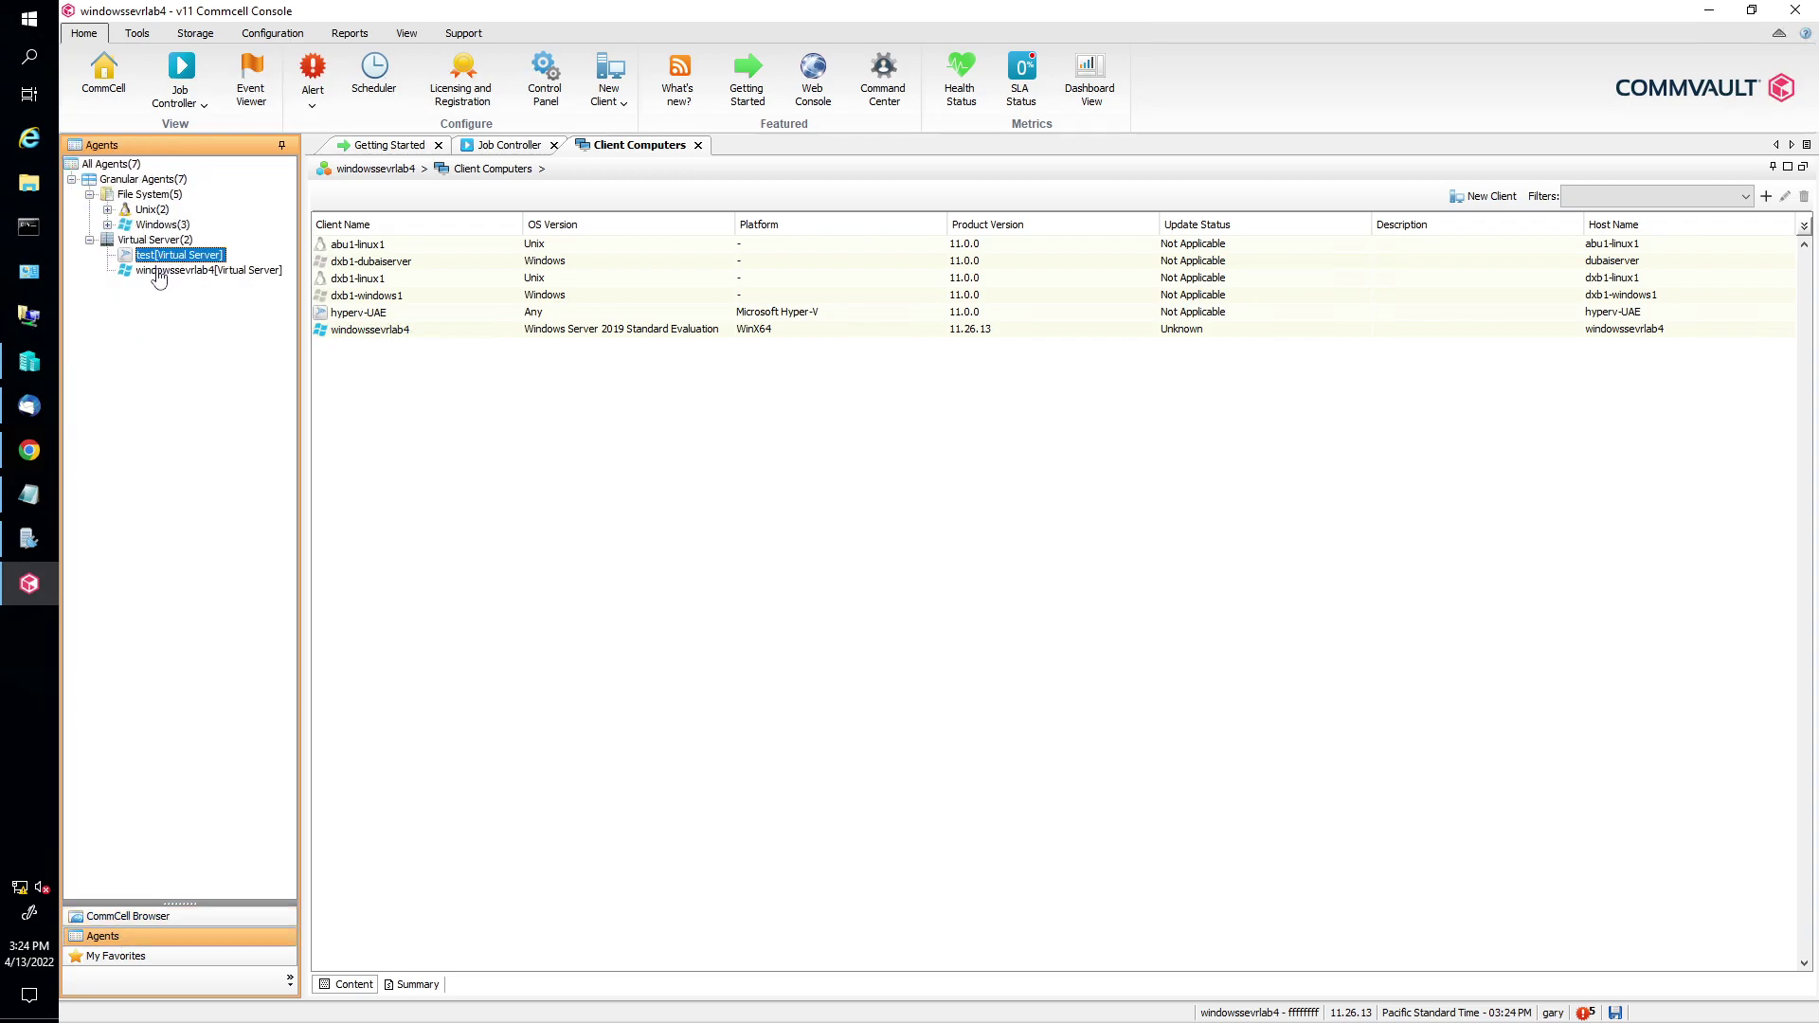
click(182, 273)
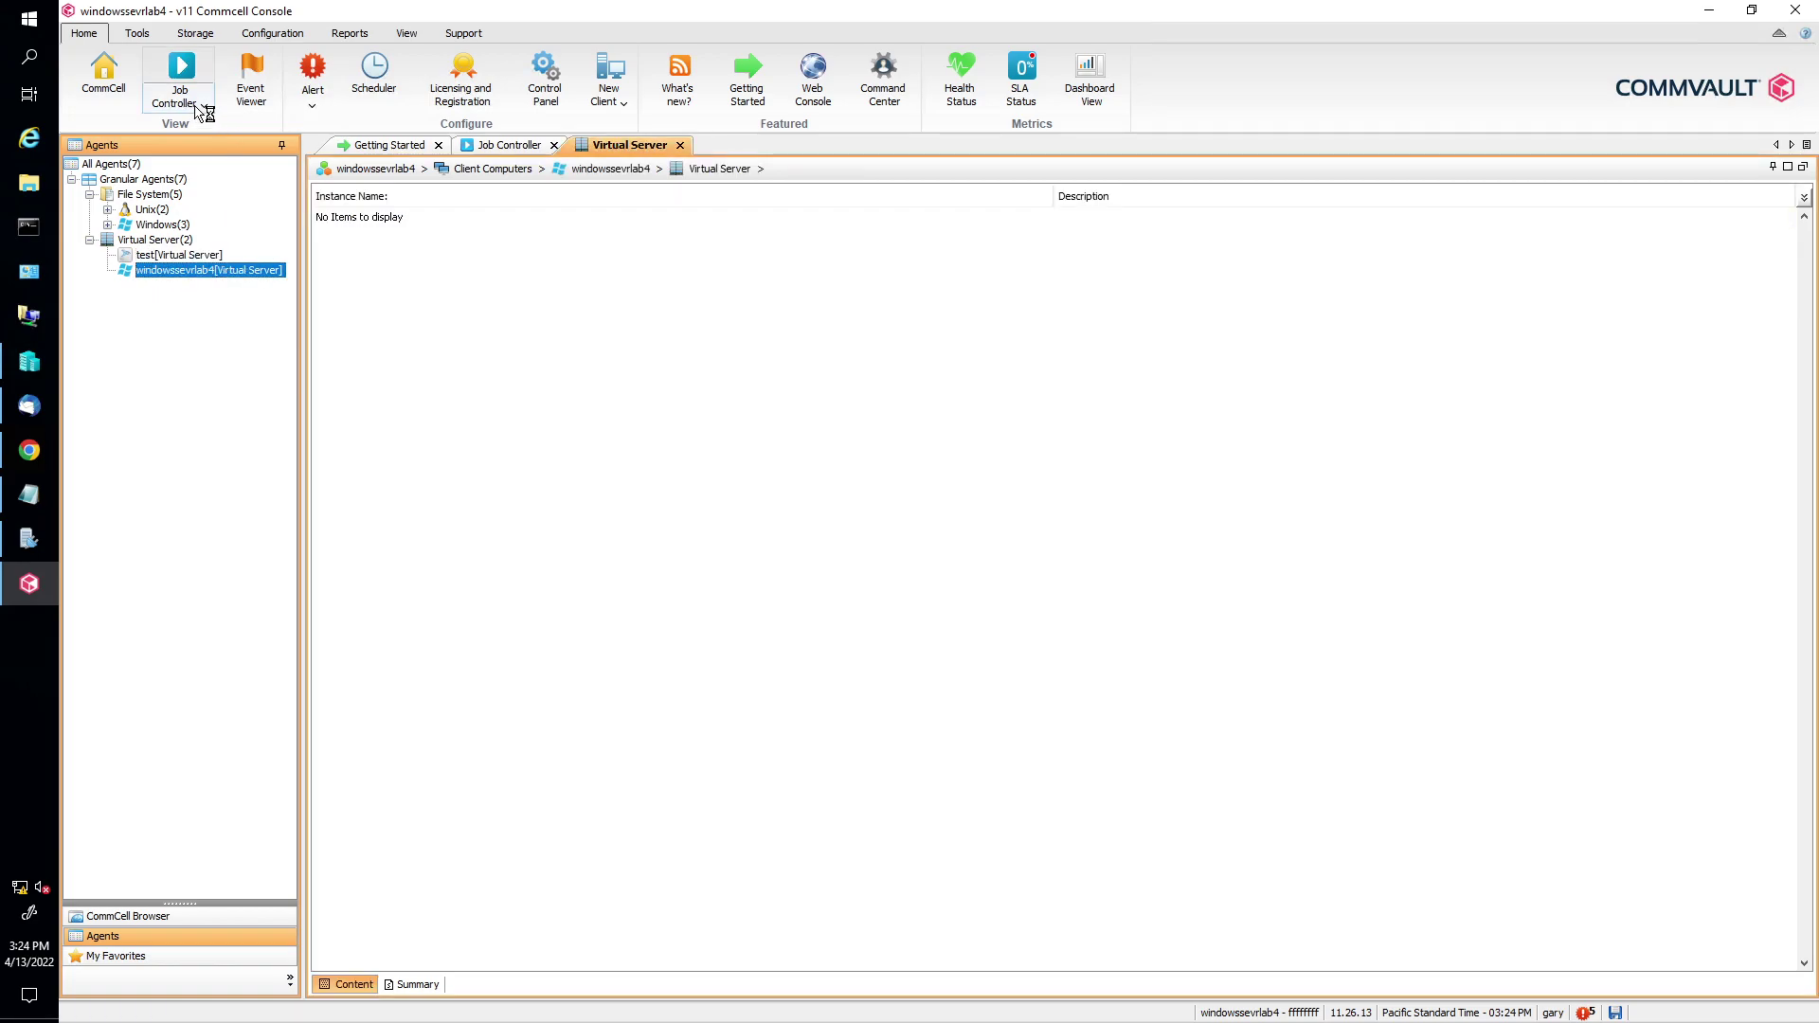
click(407, 34)
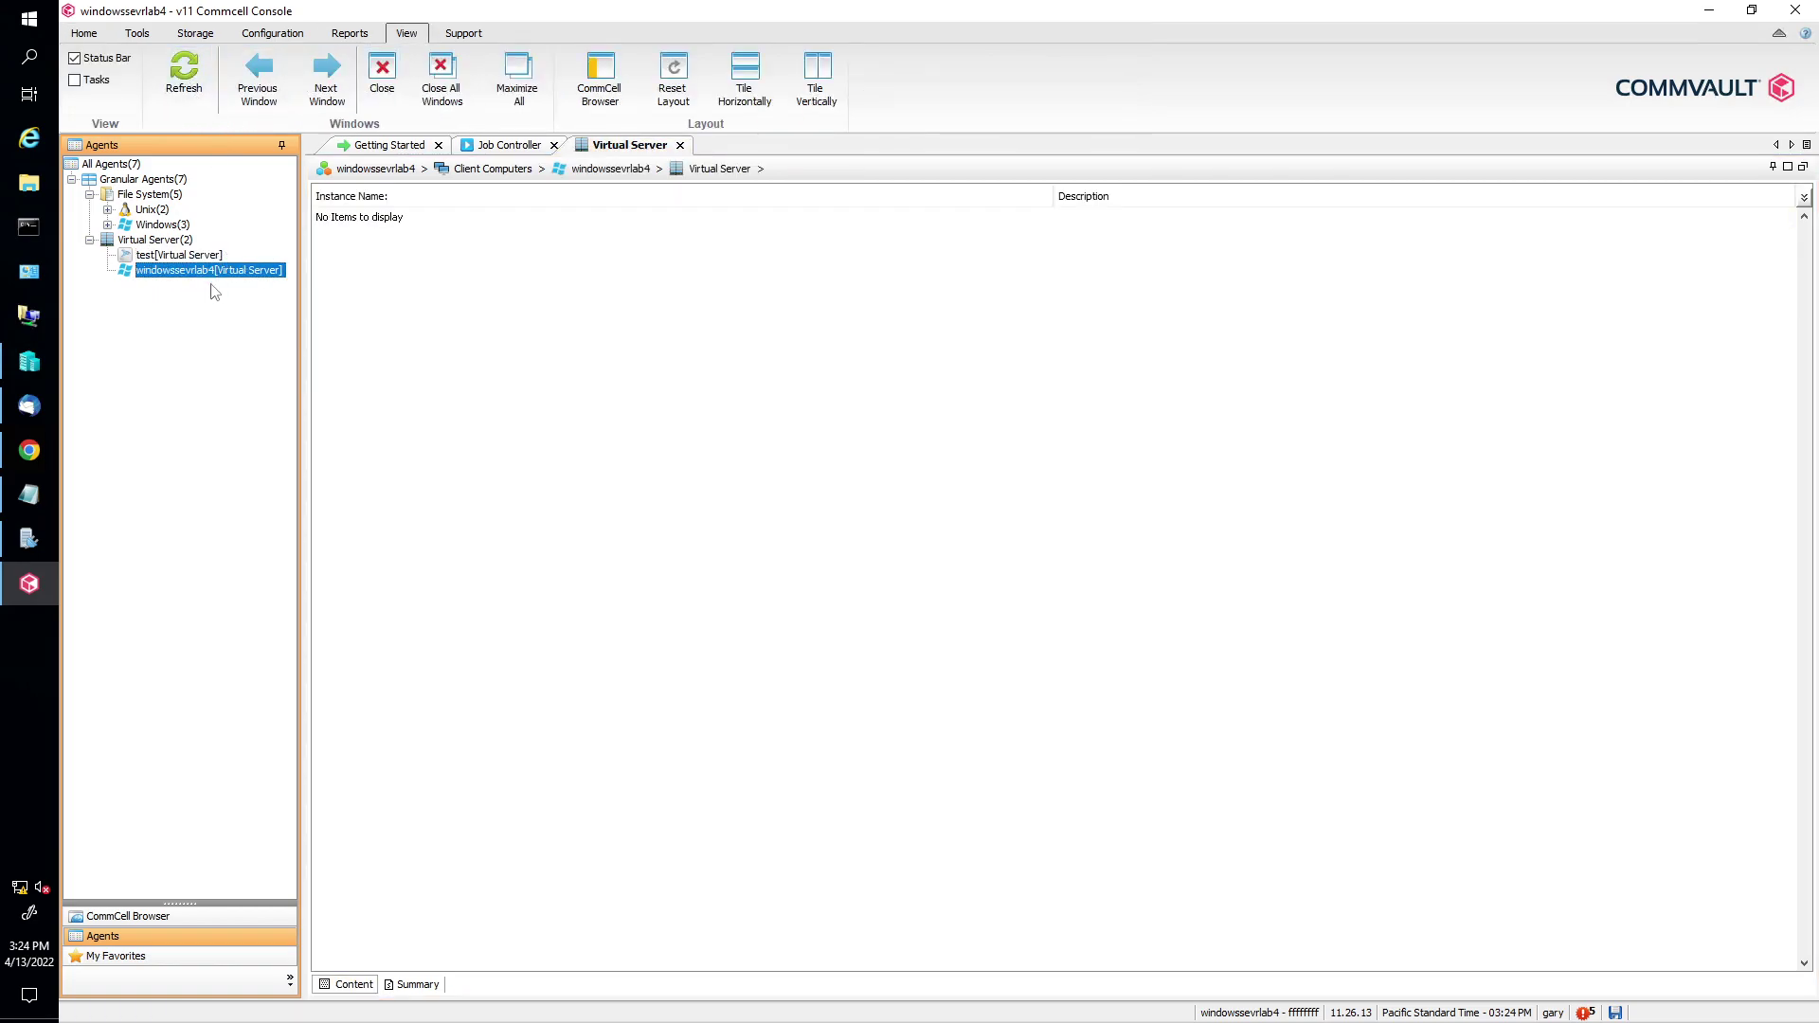
click(185, 104)
Step: Refresh the Virtual Server agents again, reselect windowssevrlab4's agent, and return to the CommCell Browser
click(167, 256)
click(161, 242)
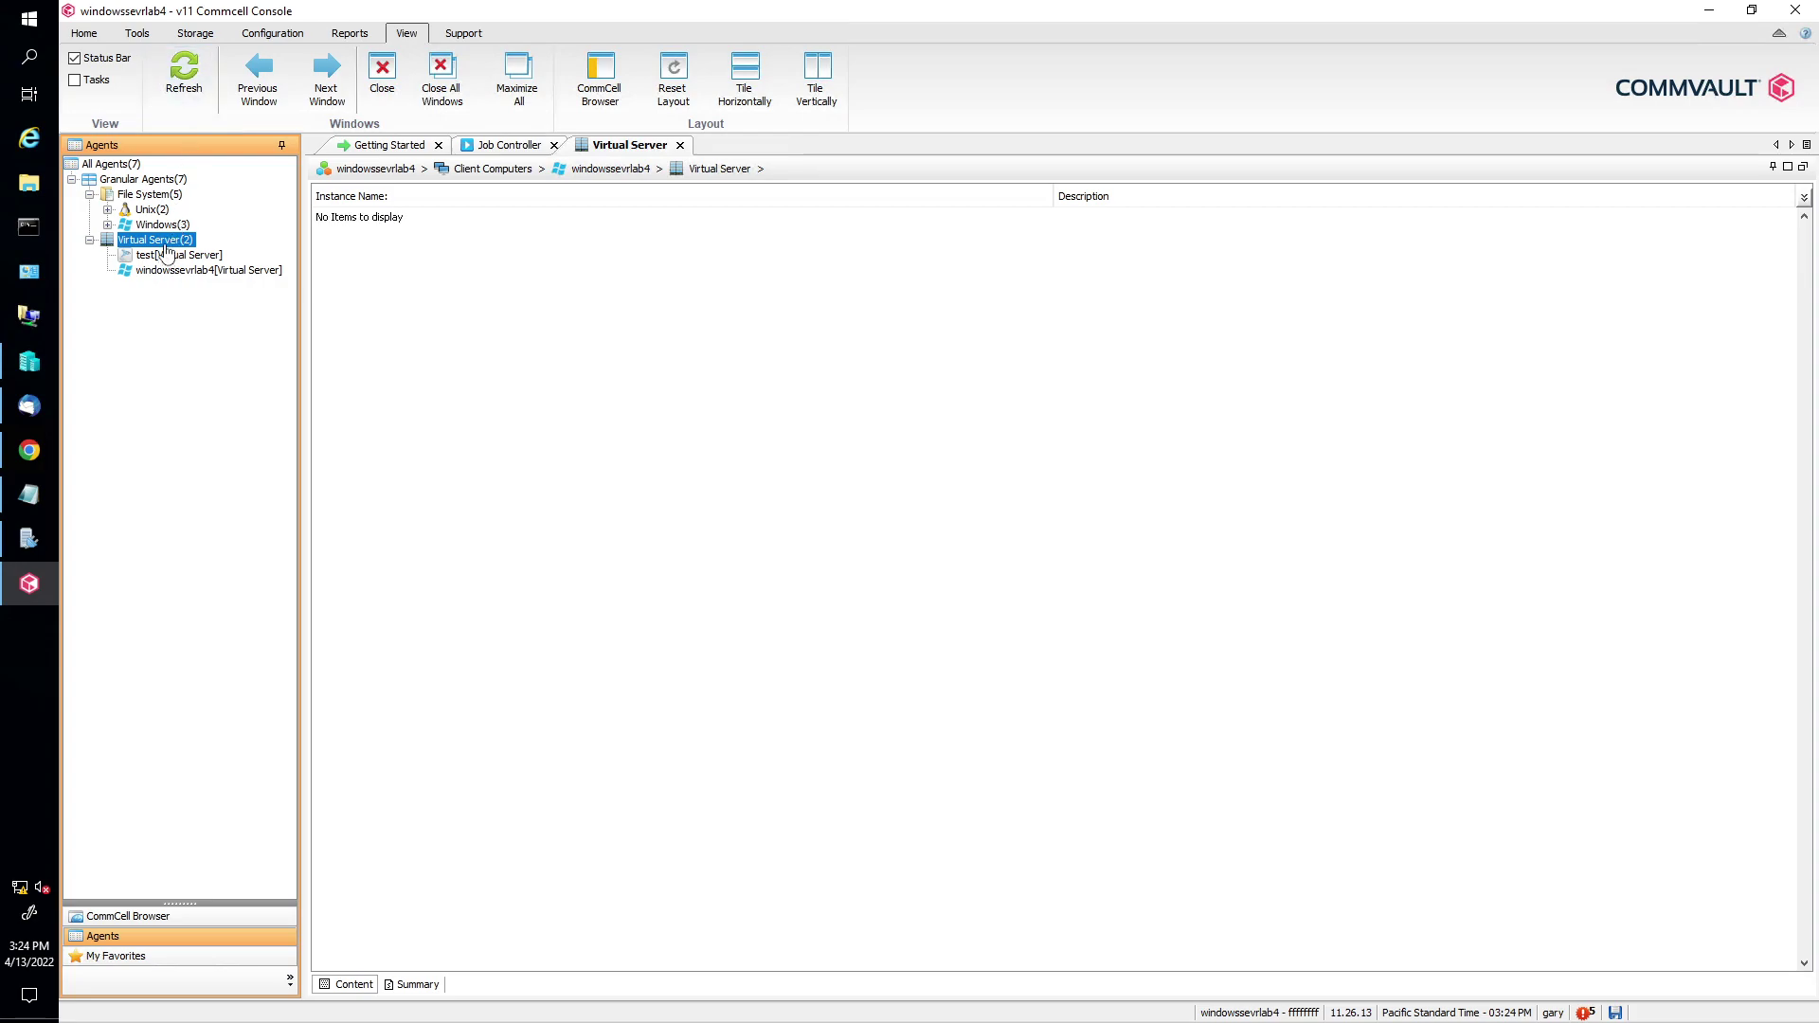
click(184, 74)
click(163, 256)
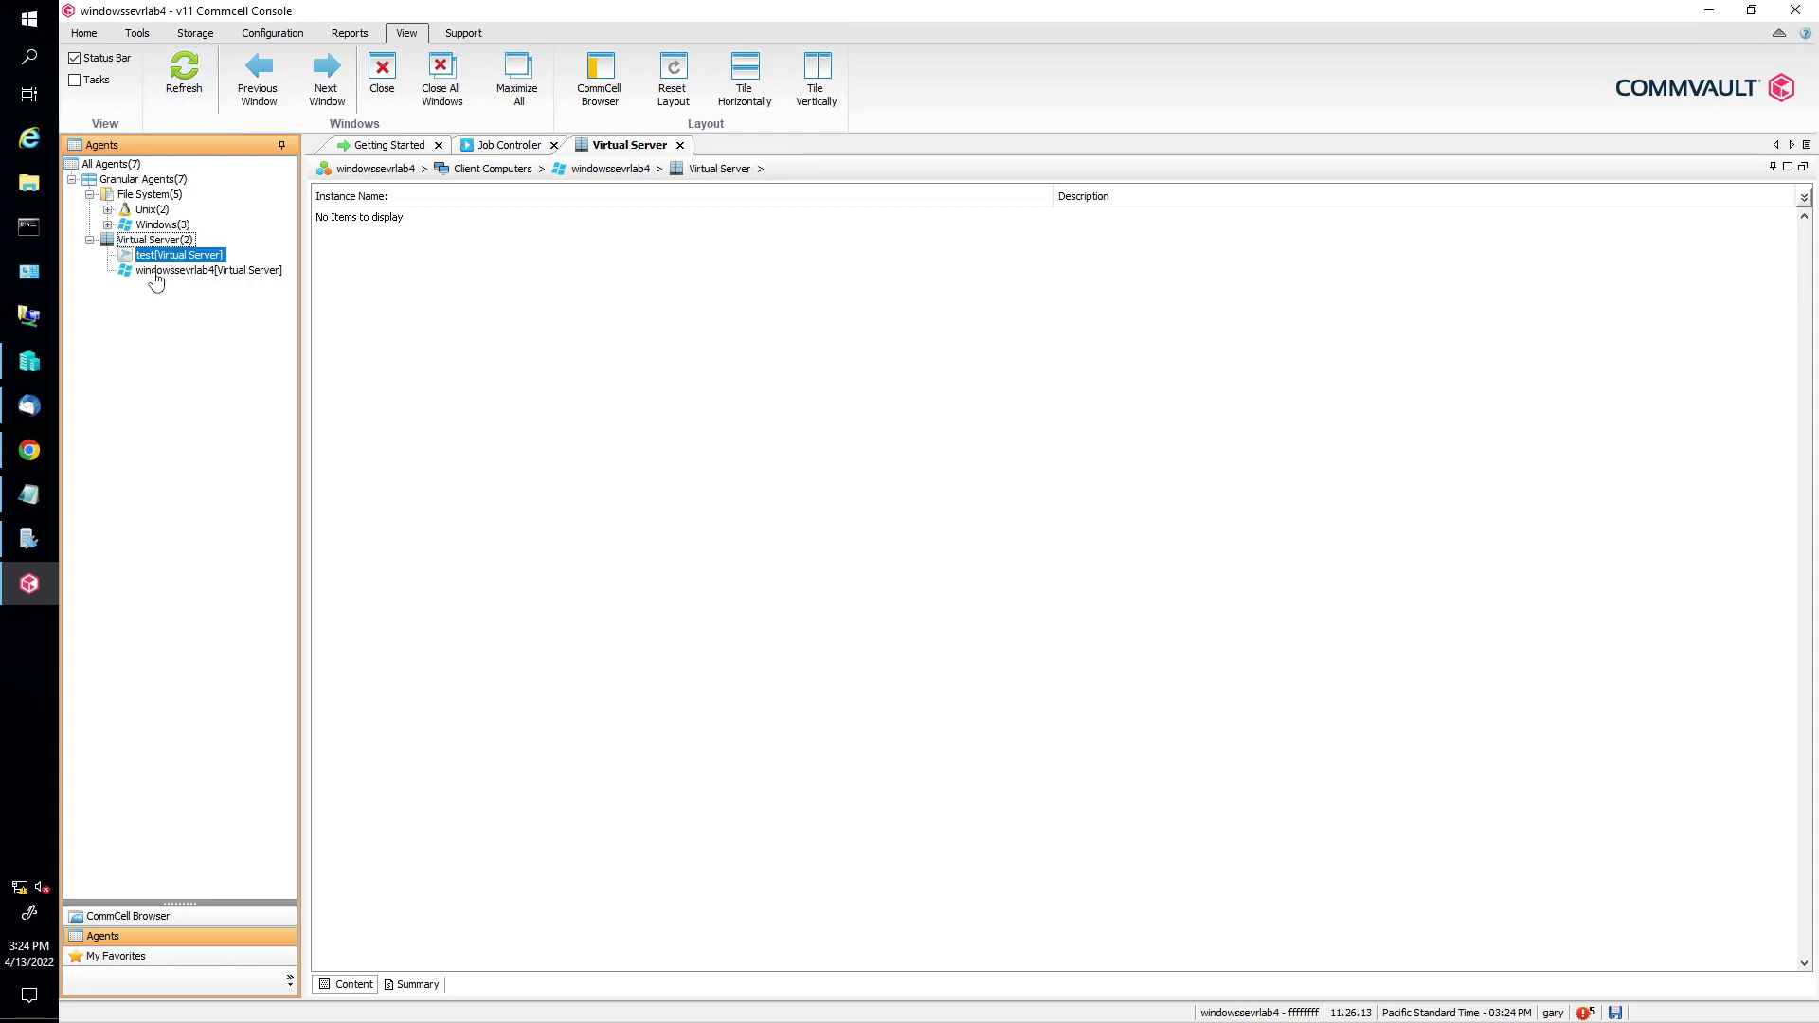
click(156, 272)
click(155, 240)
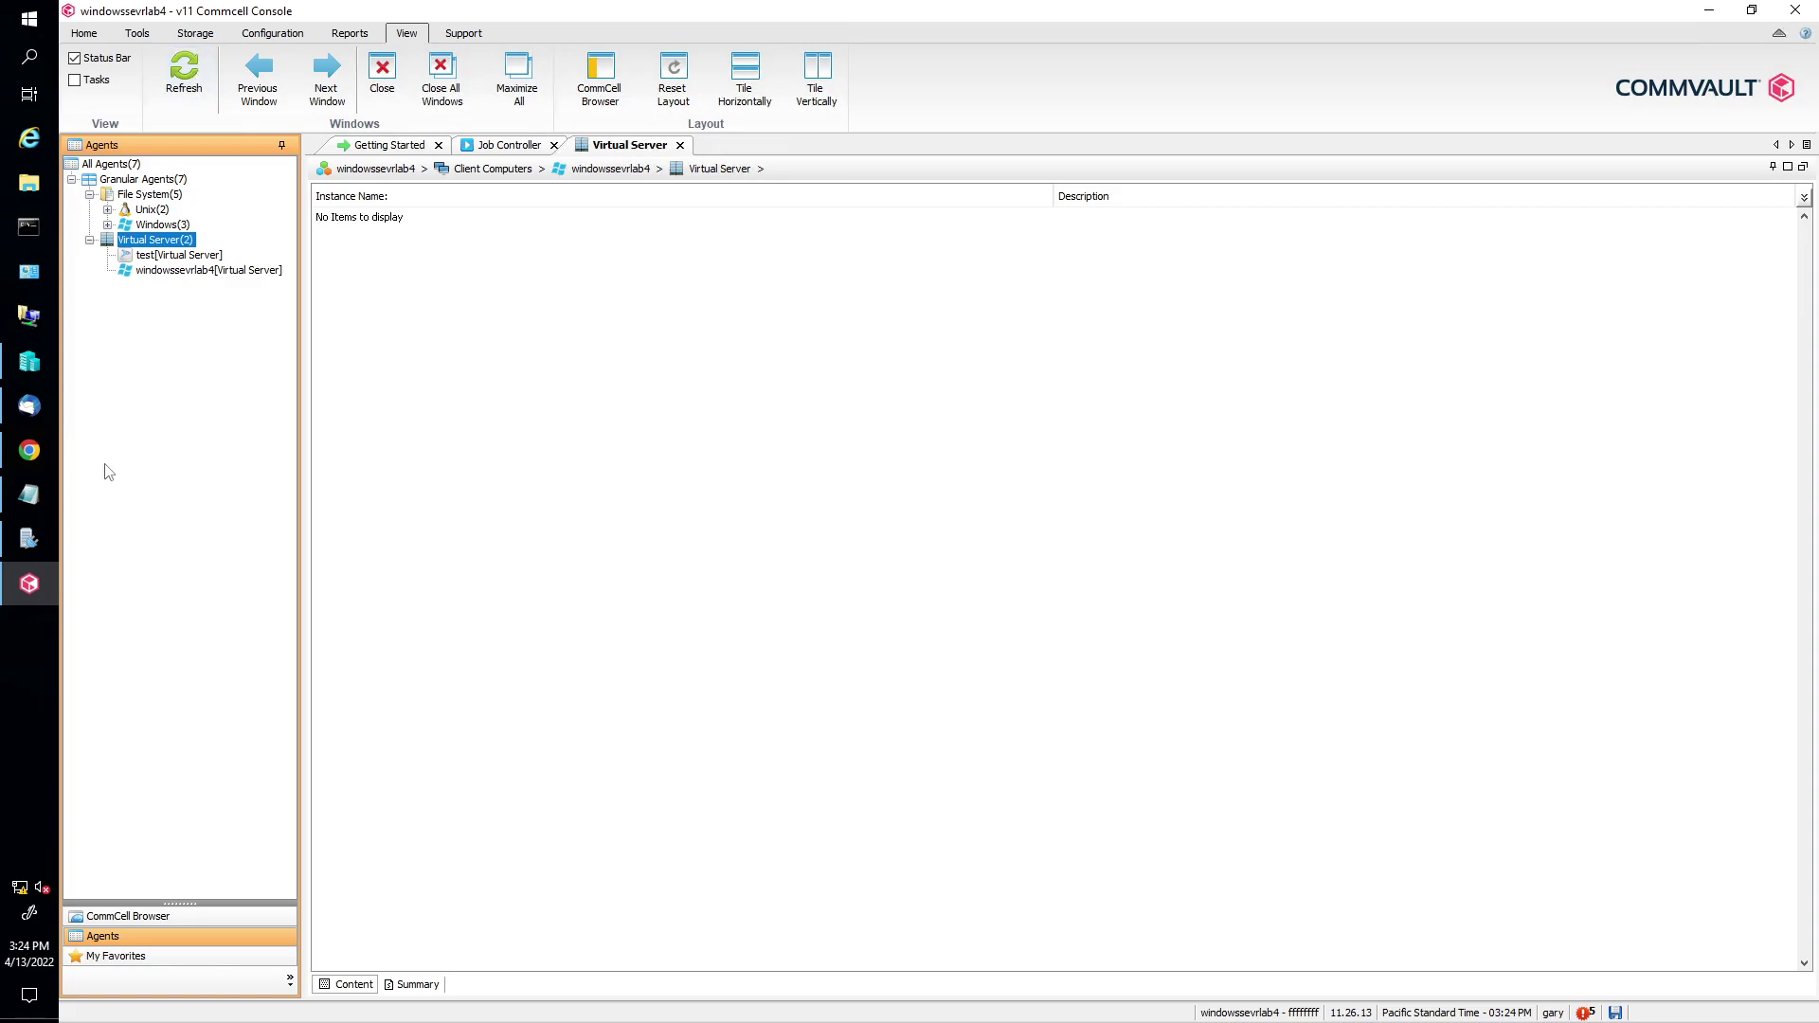
click(145, 258)
click(151, 272)
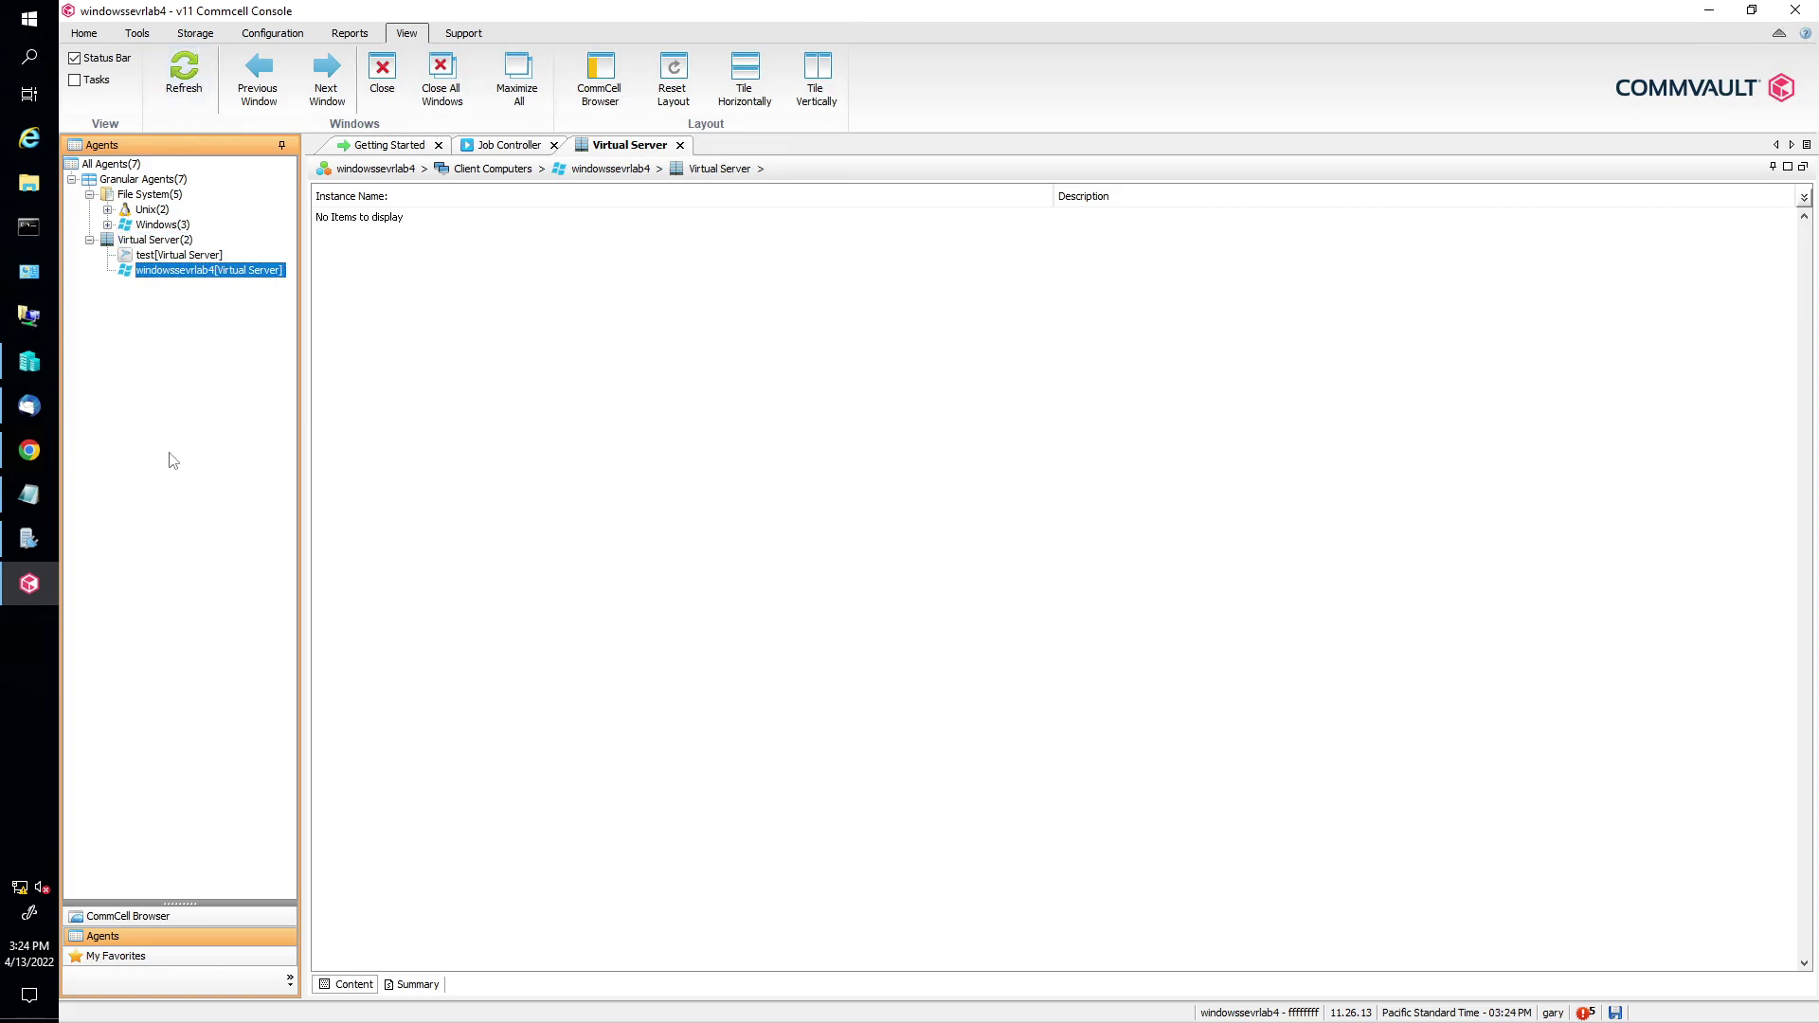
click(128, 916)
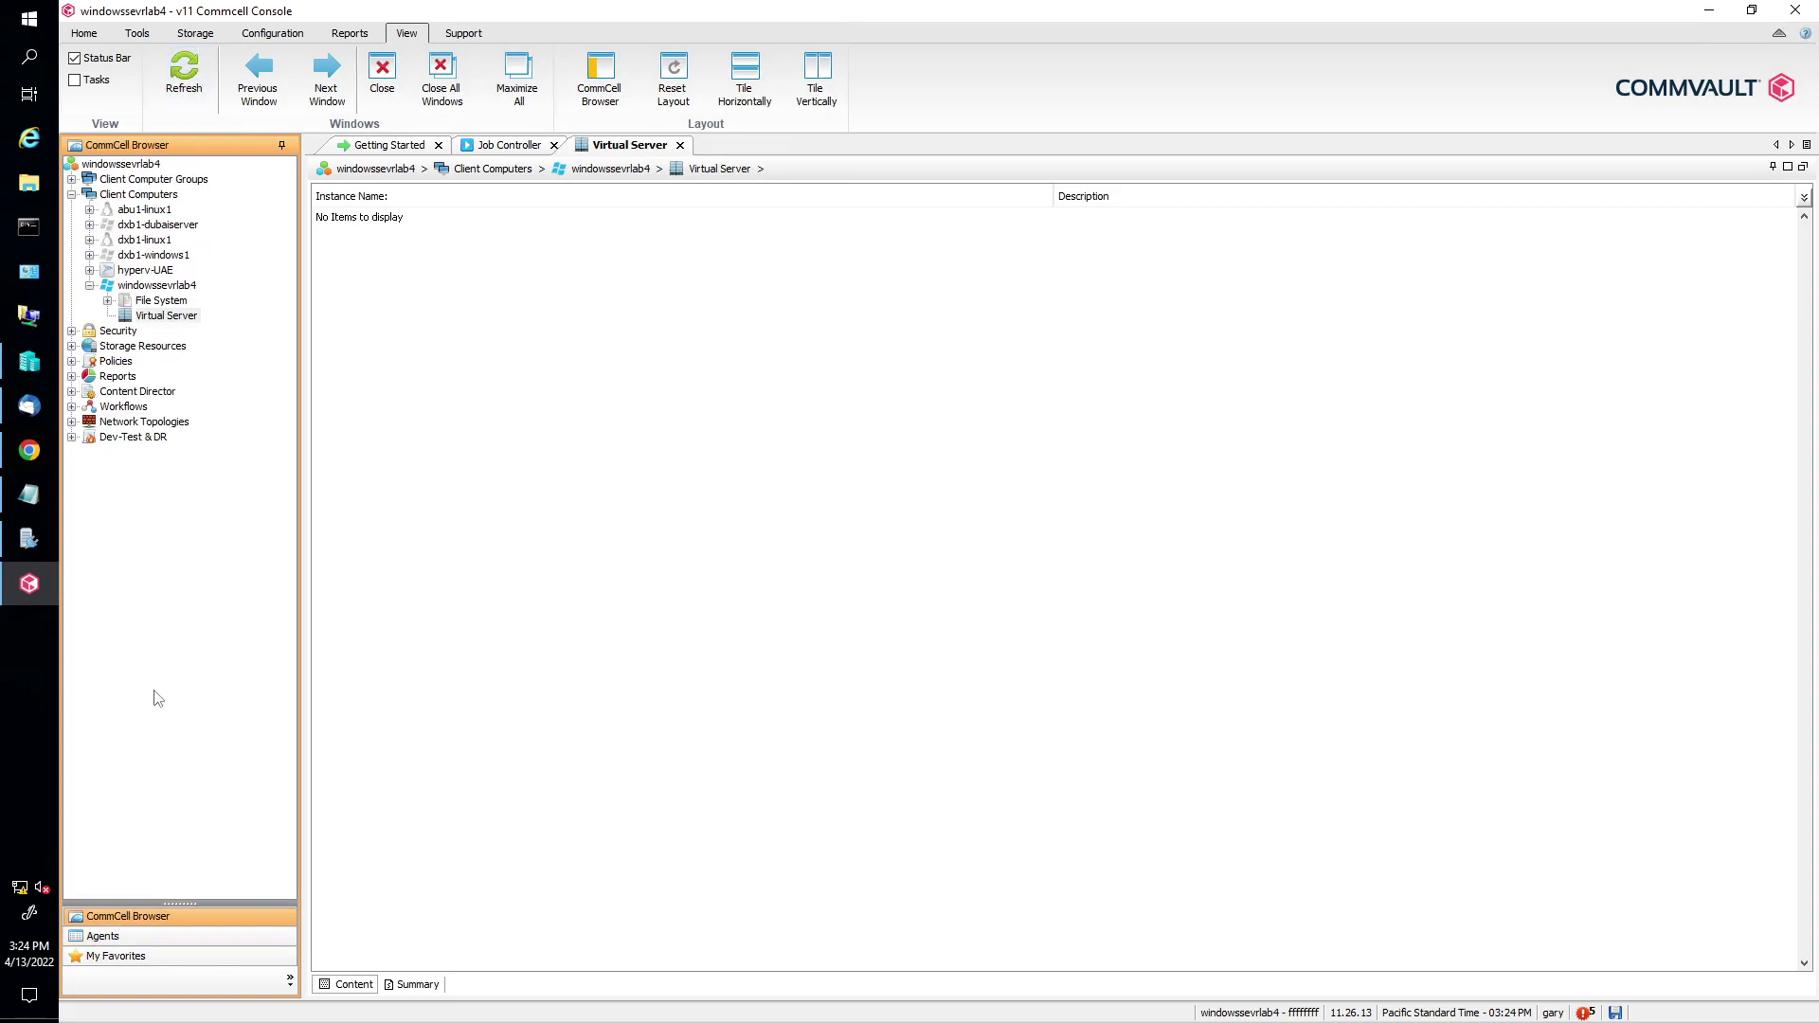
Step: Expand hyperv-UAE > Virtual Server > Hyper-V and open defaultBackupSet to list its subclient
click(163, 331)
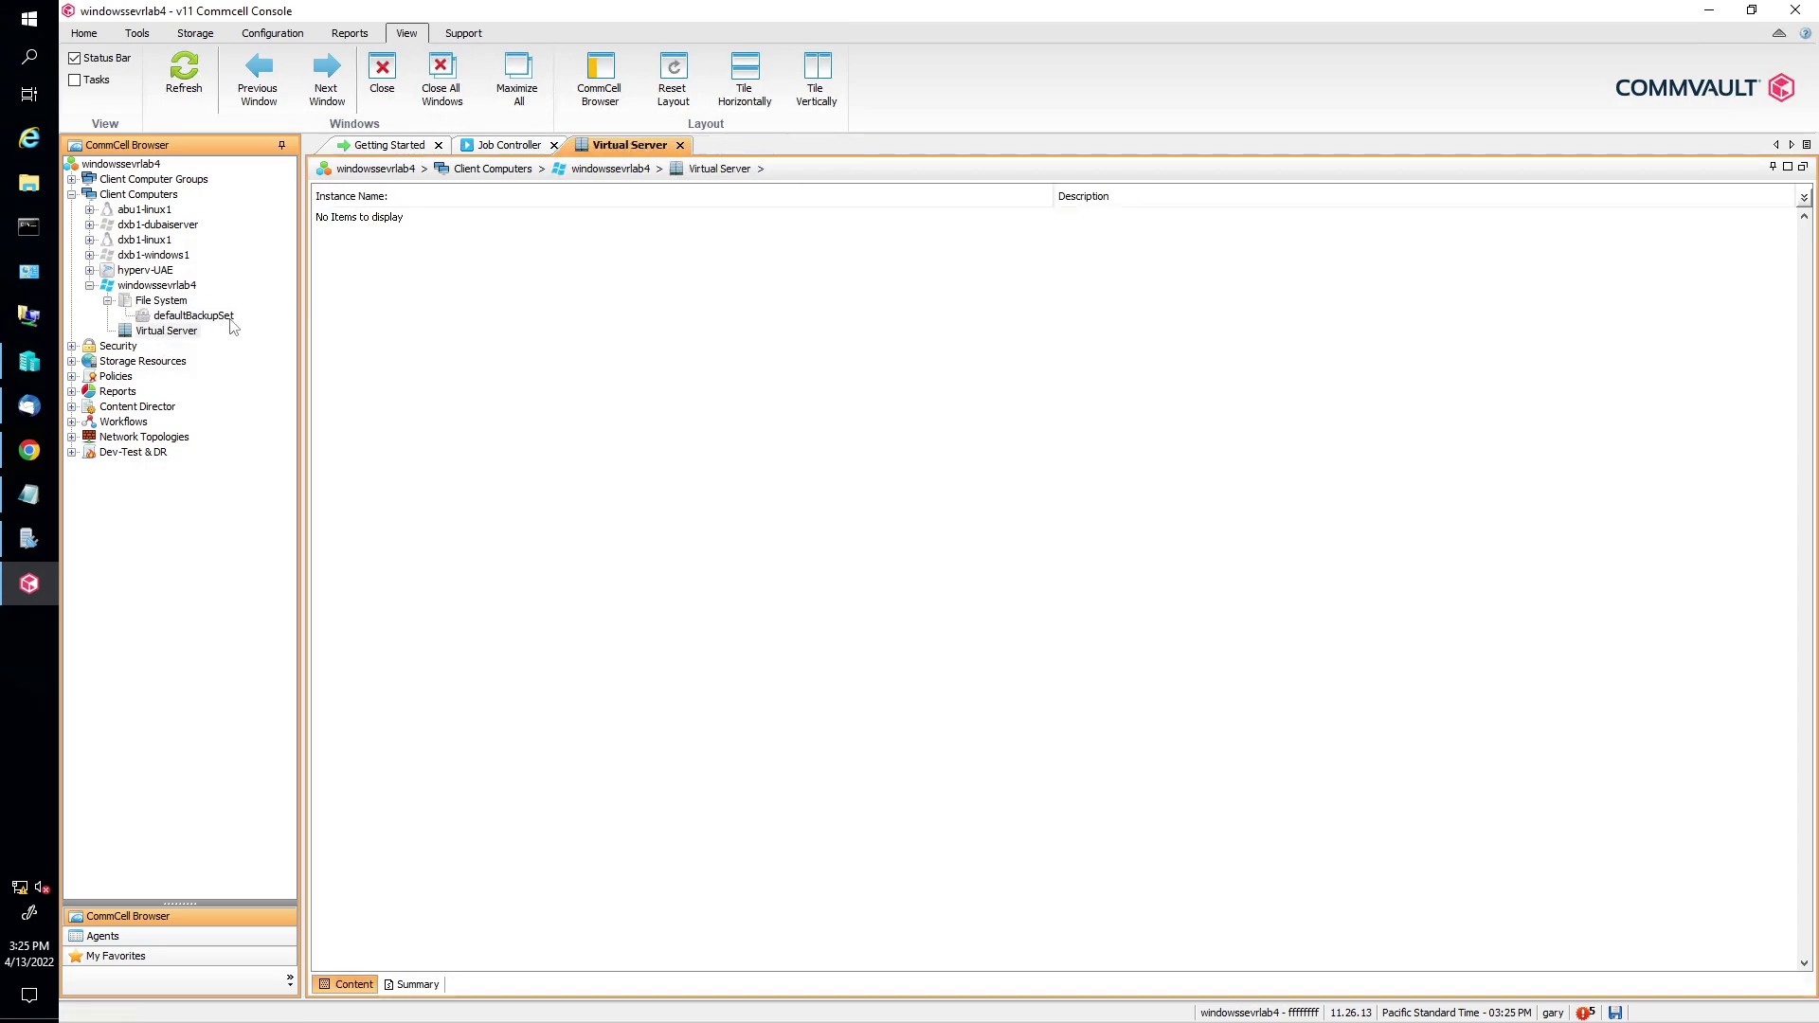
click(187, 79)
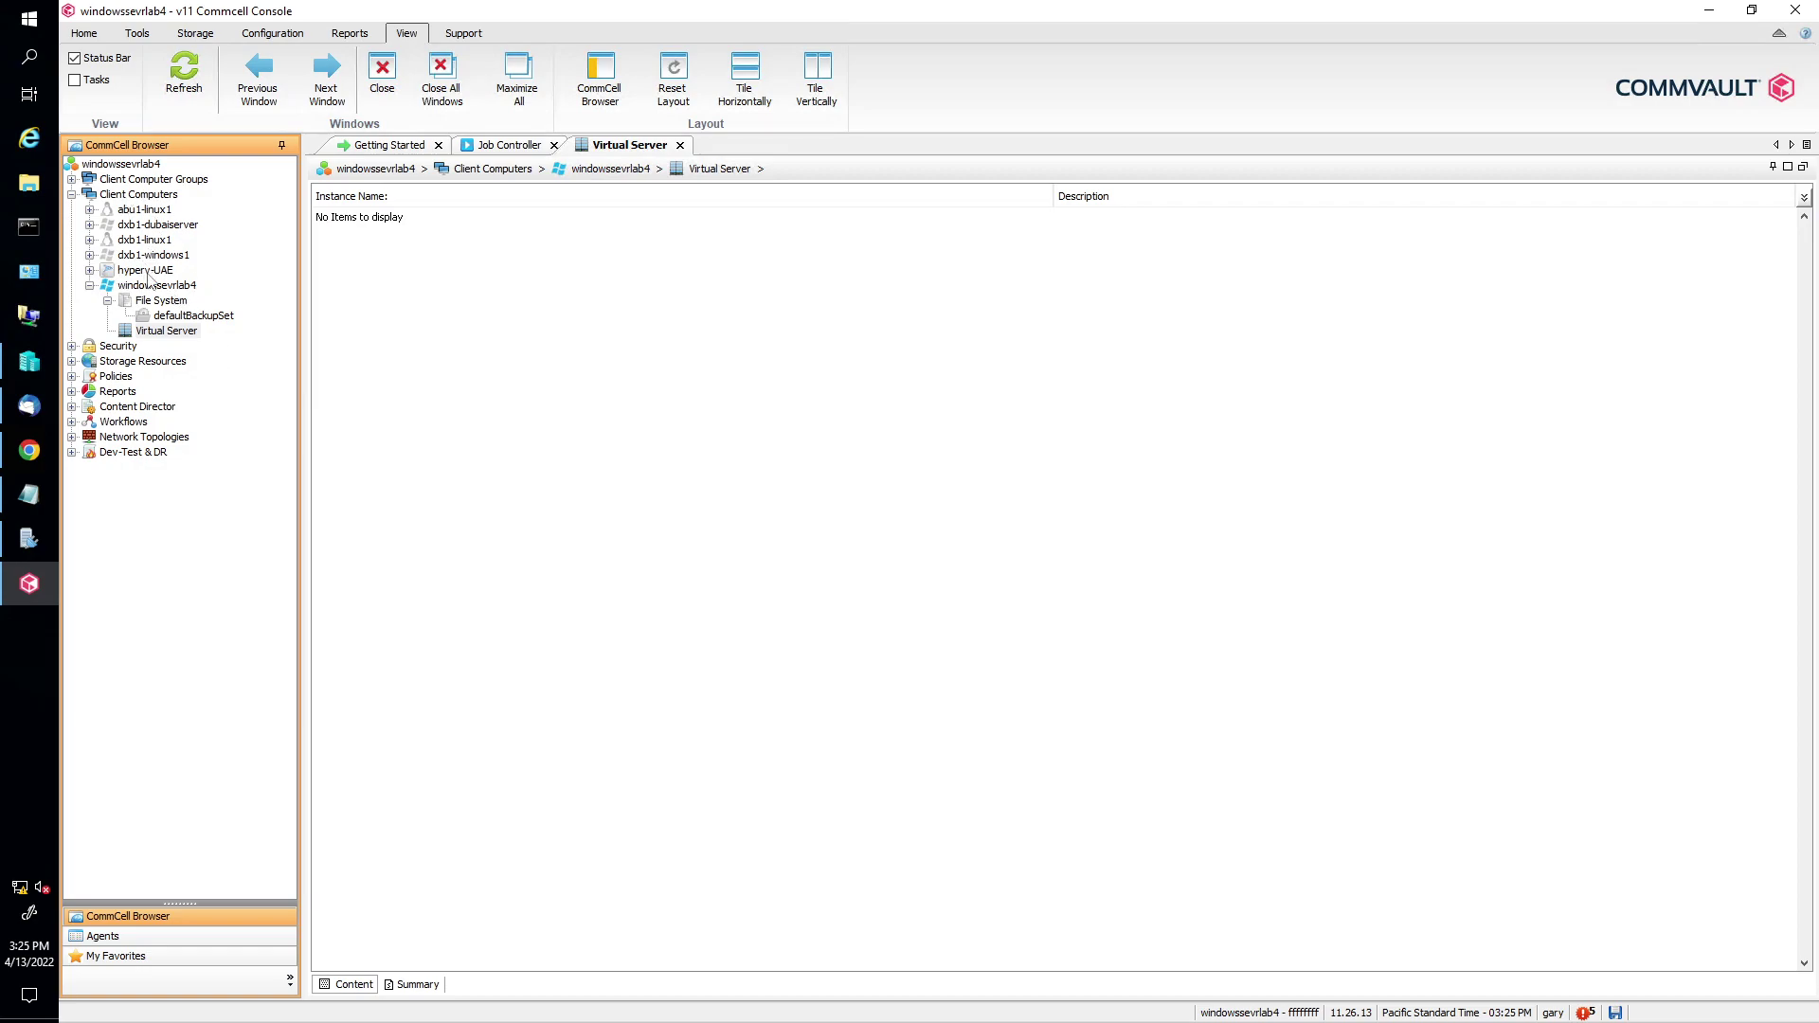
click(109, 274)
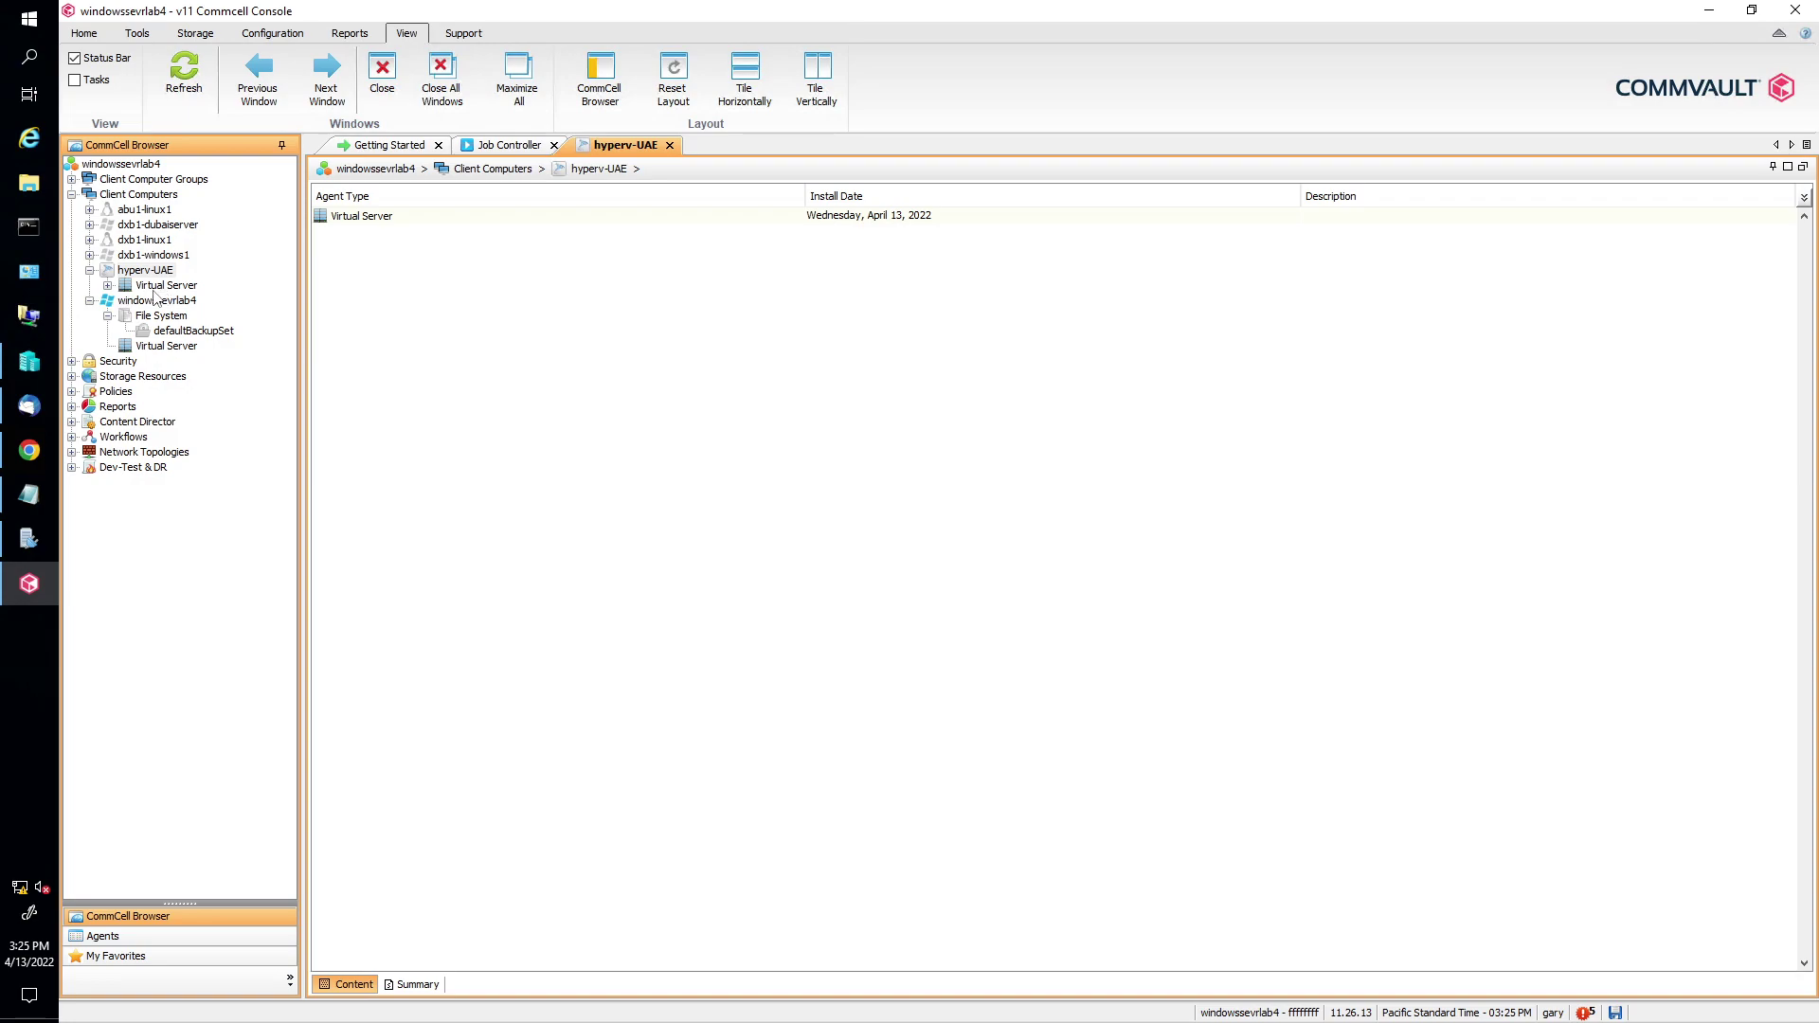
click(152, 286)
click(163, 302)
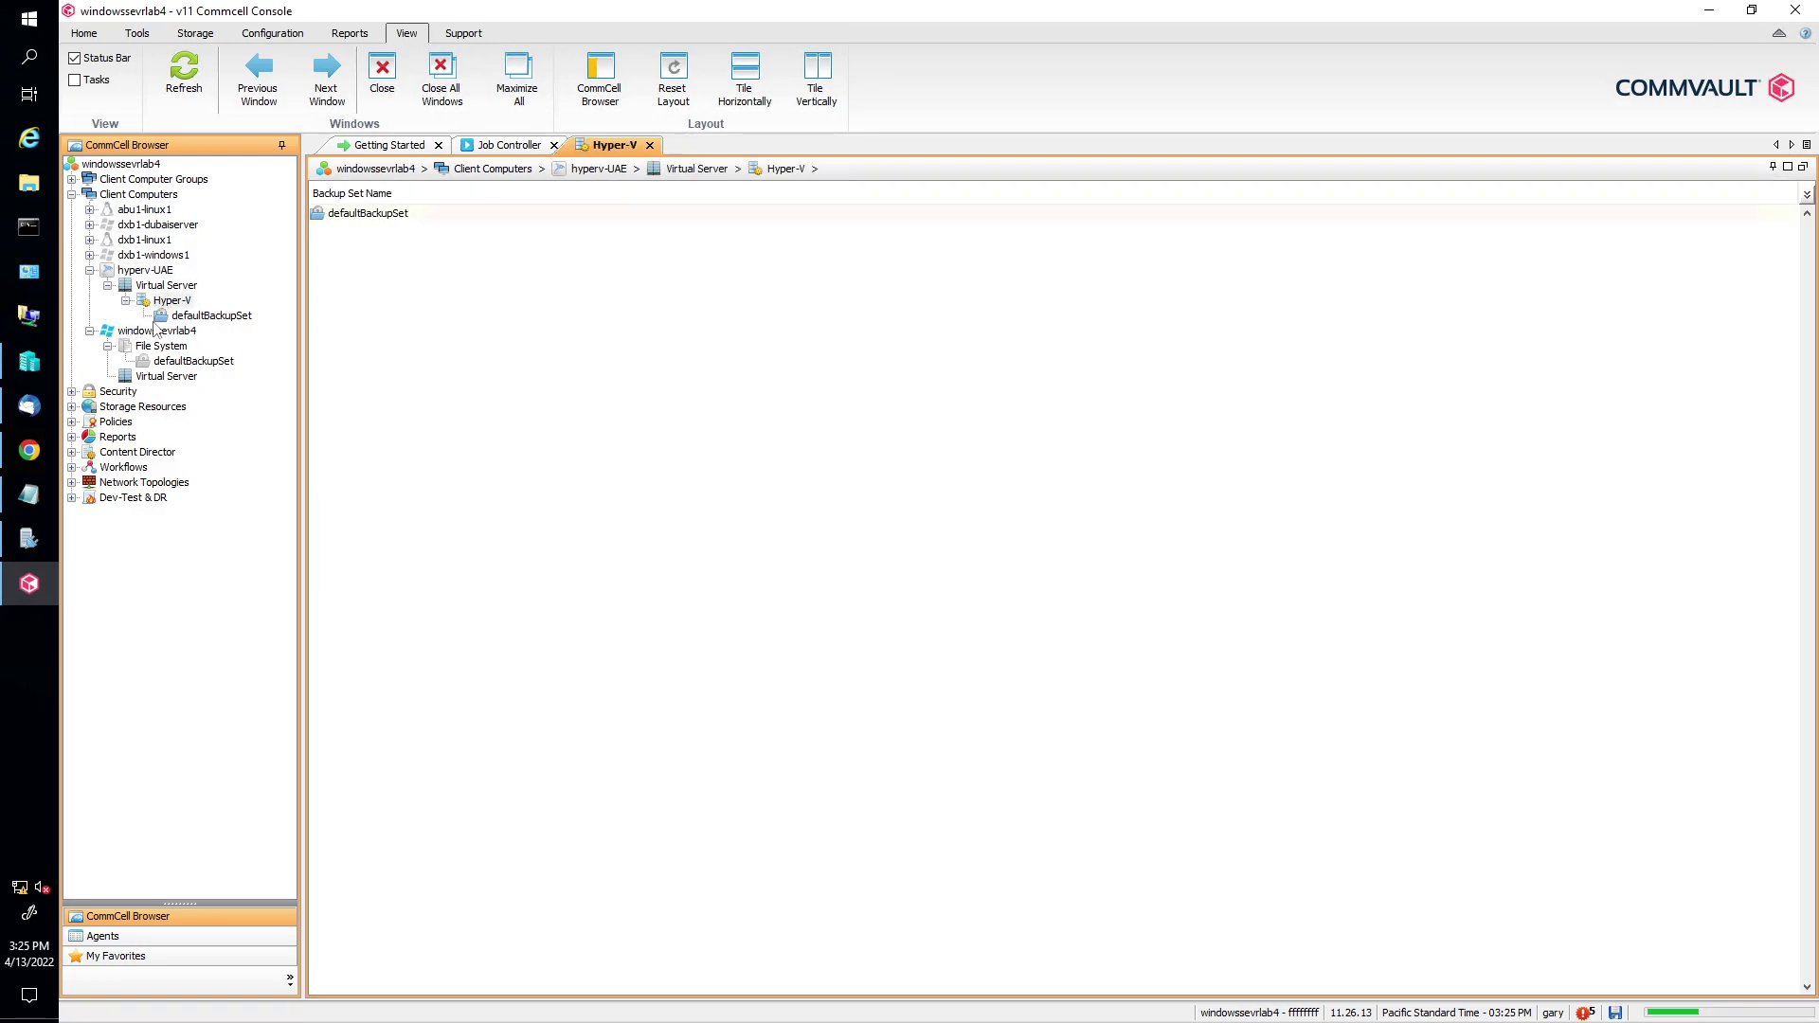
click(212, 318)
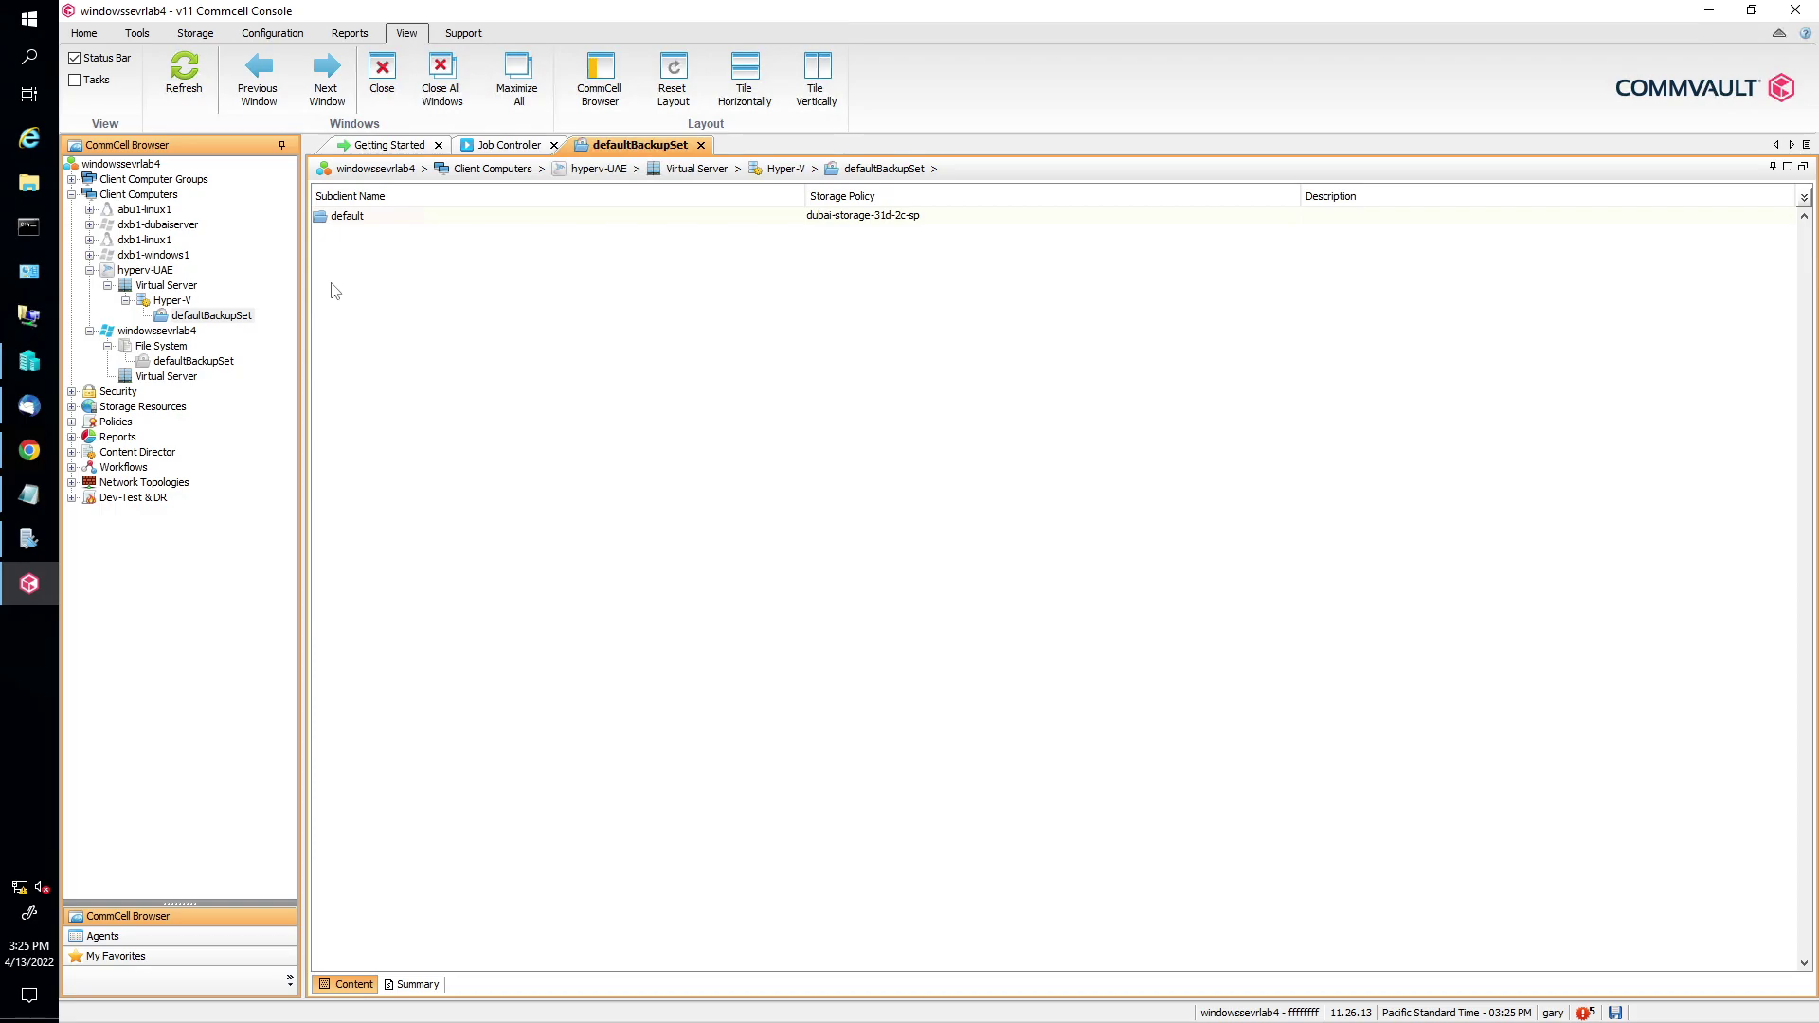
right_click(347, 251)
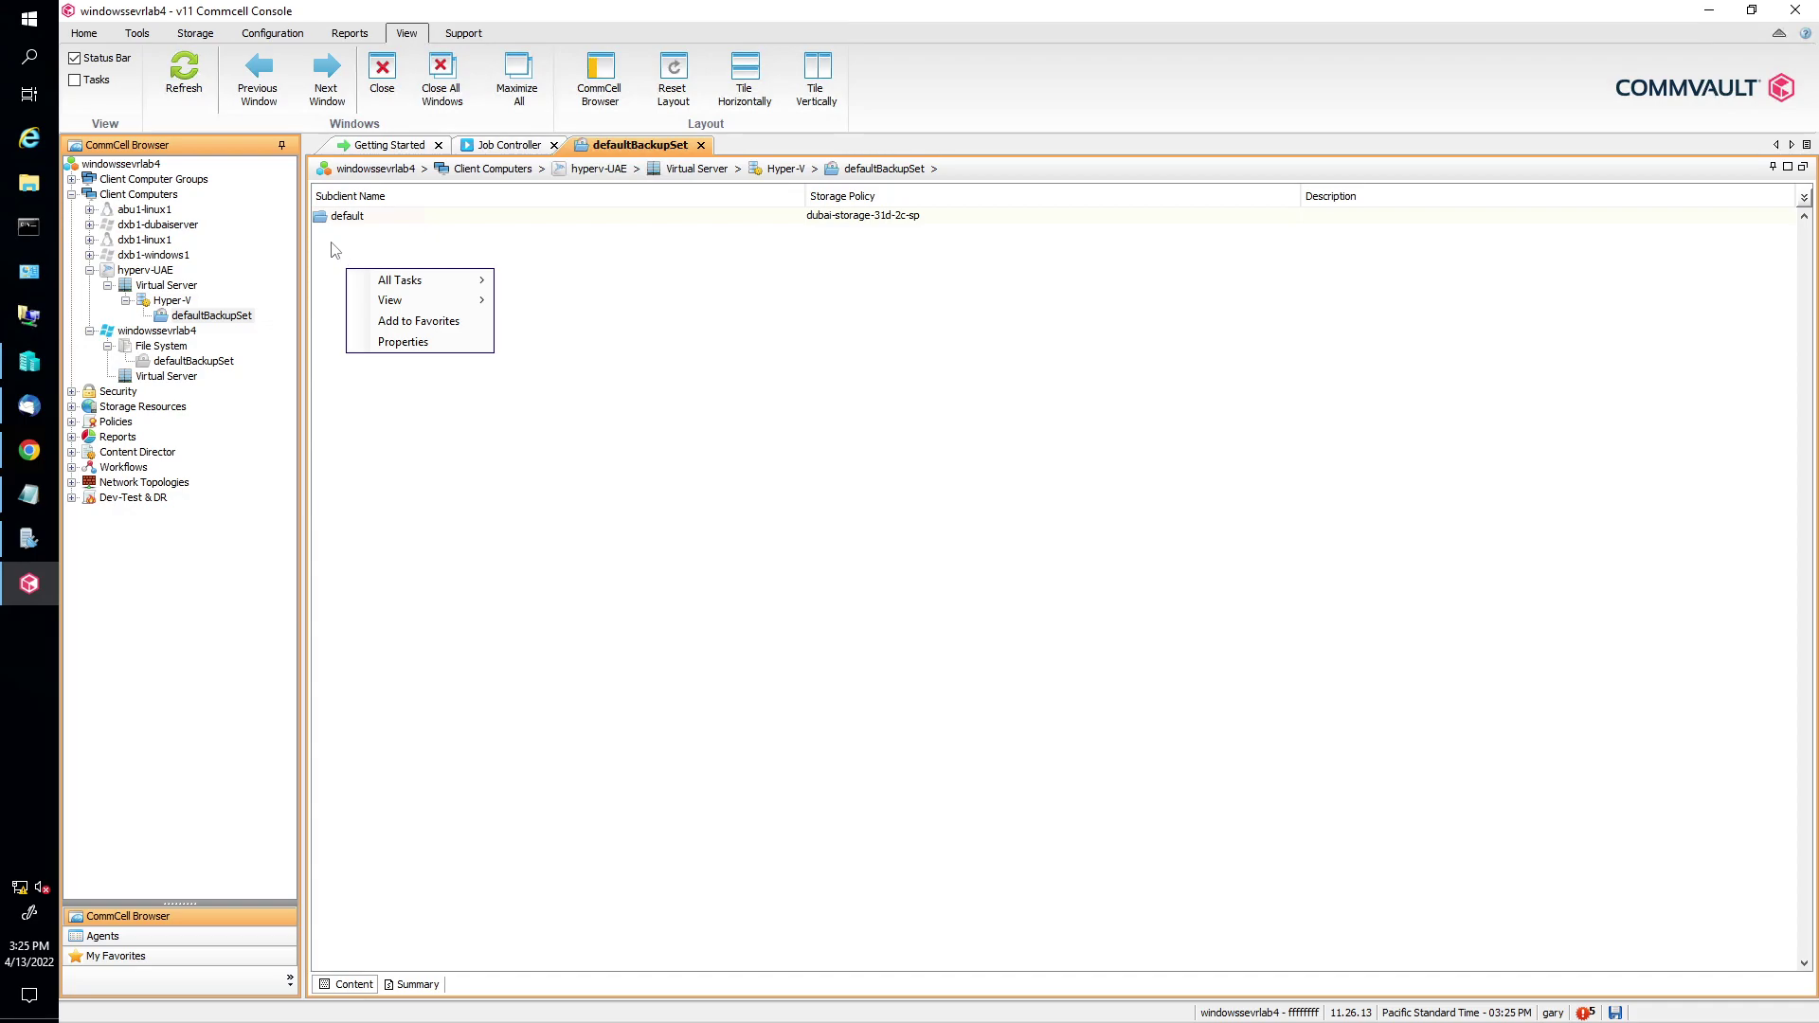
mouse_move(396, 282)
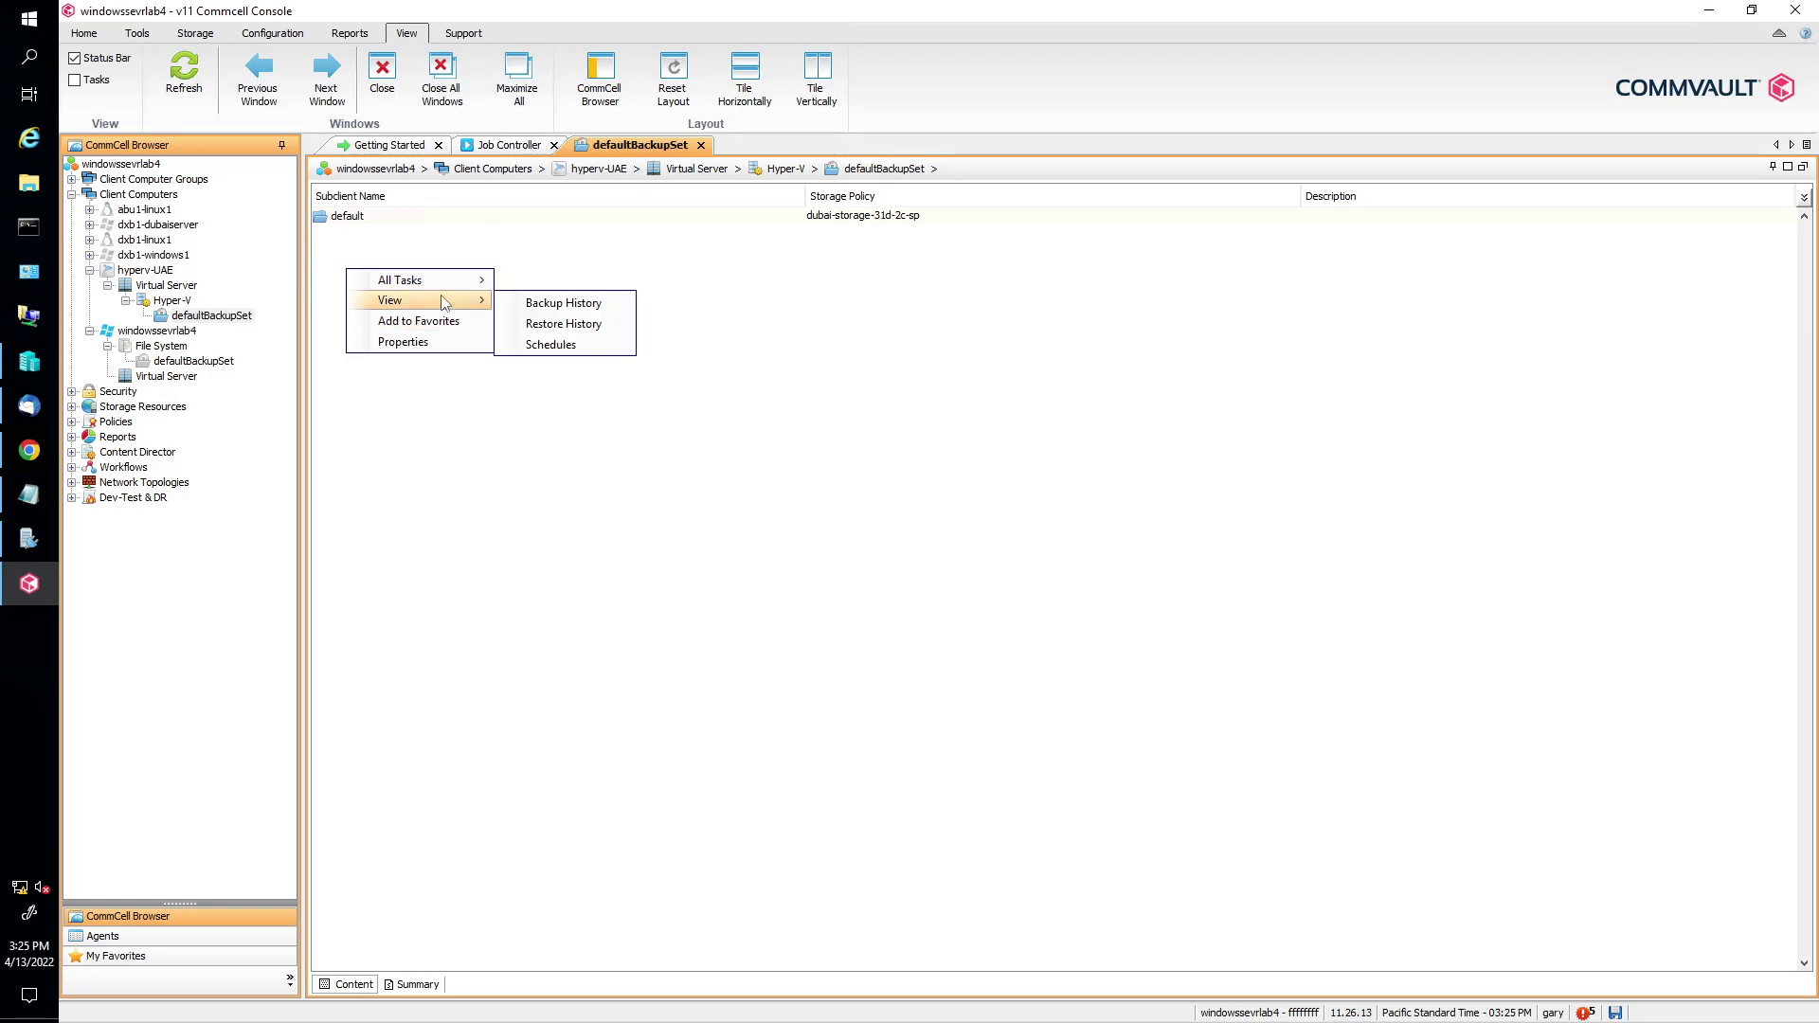
click(594, 409)
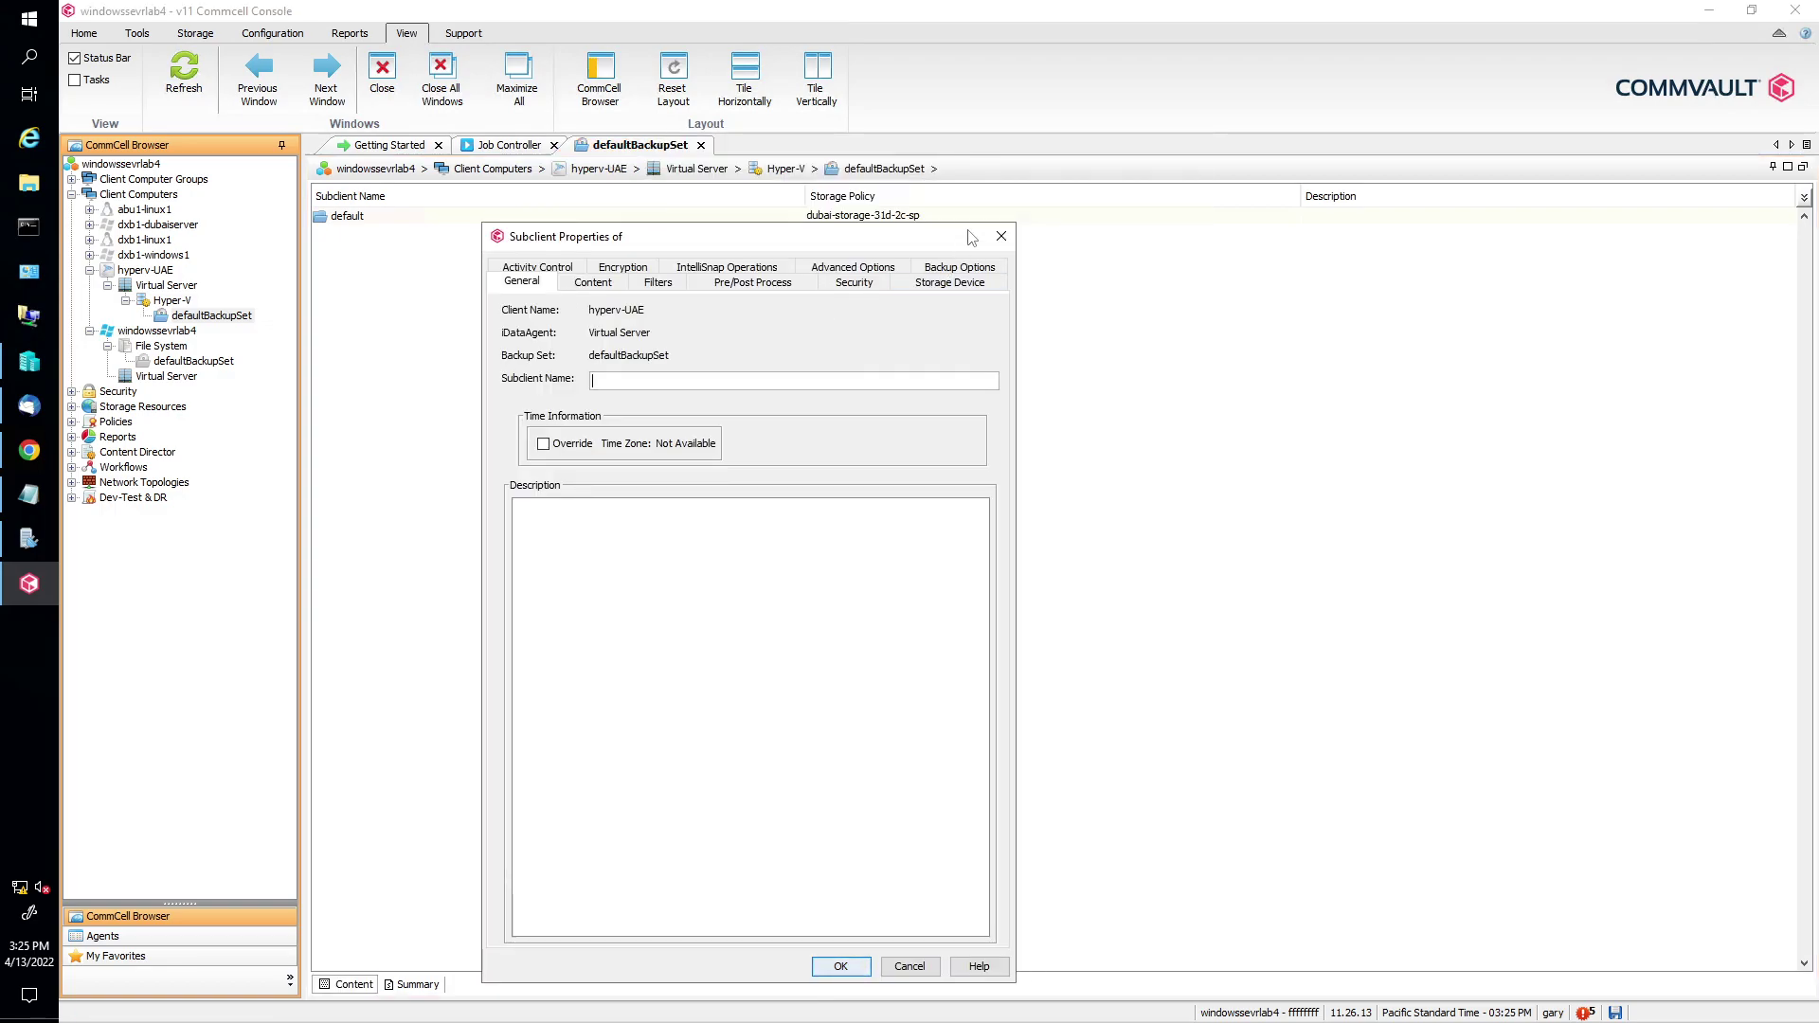
click(1001, 237)
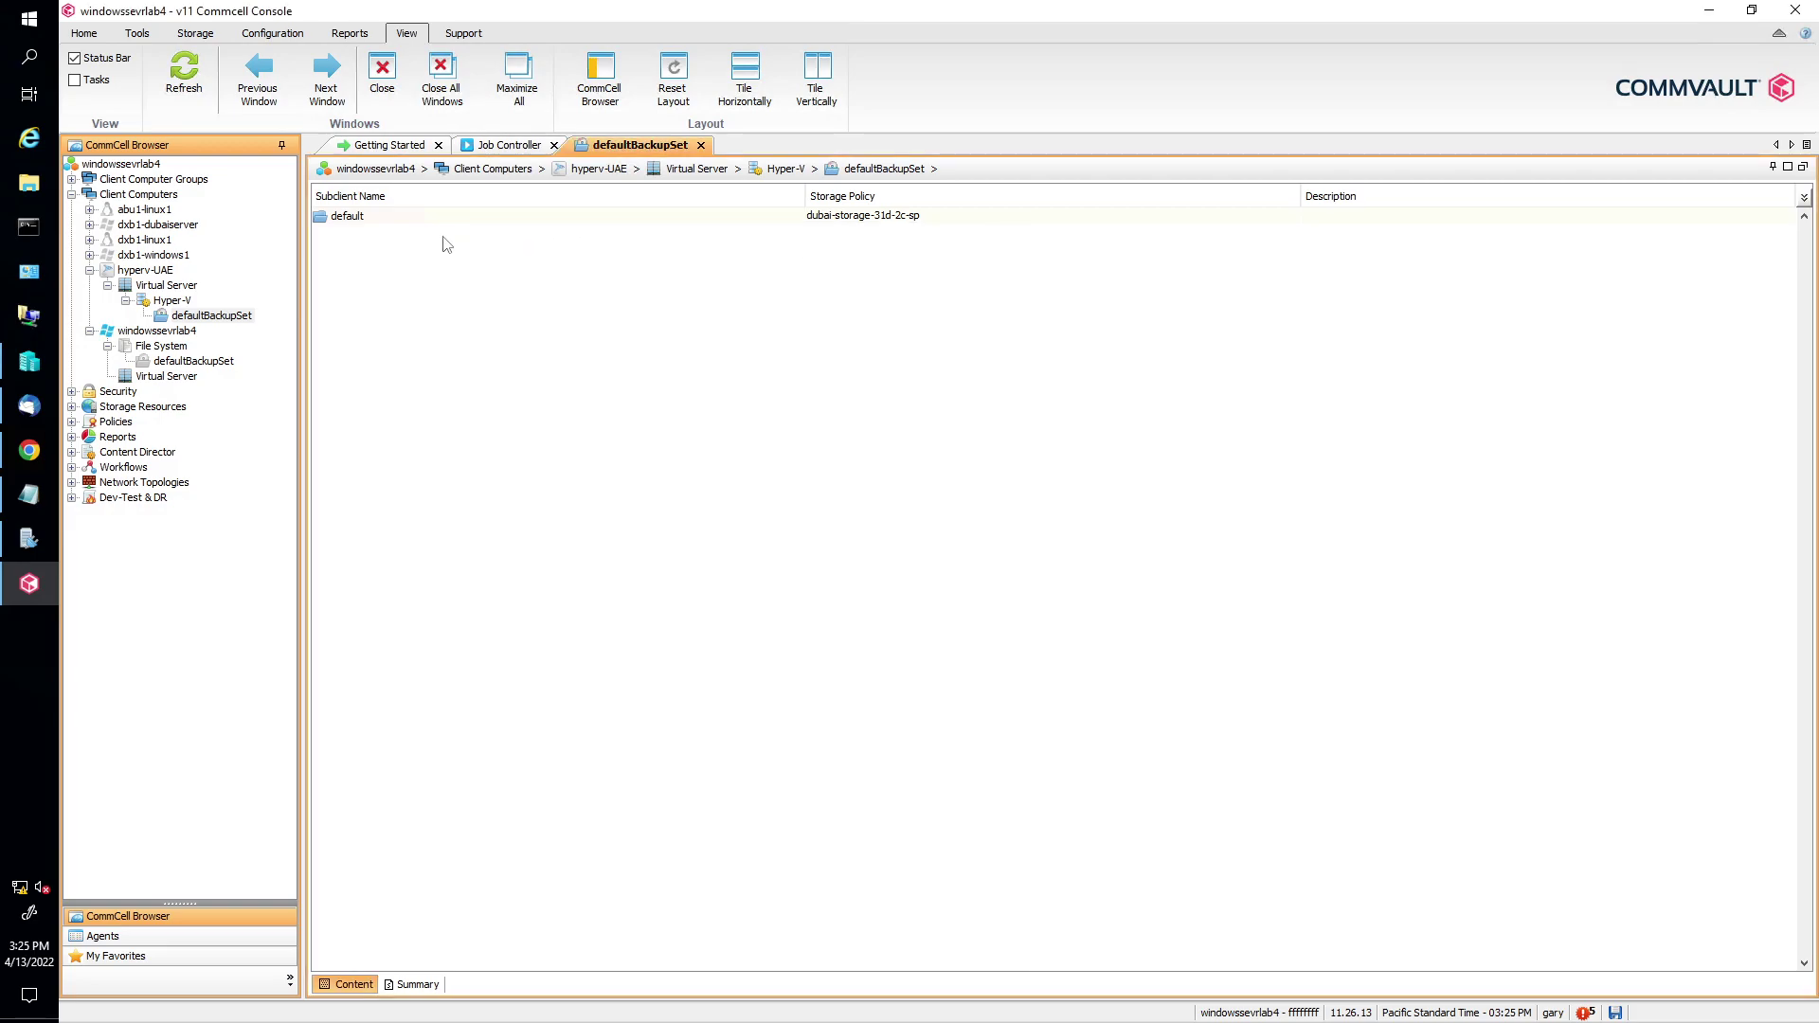
Step: Open the default subclient's Properties on the Content tab and browse the hypervisor for VMs
right_click(348, 223)
click(407, 466)
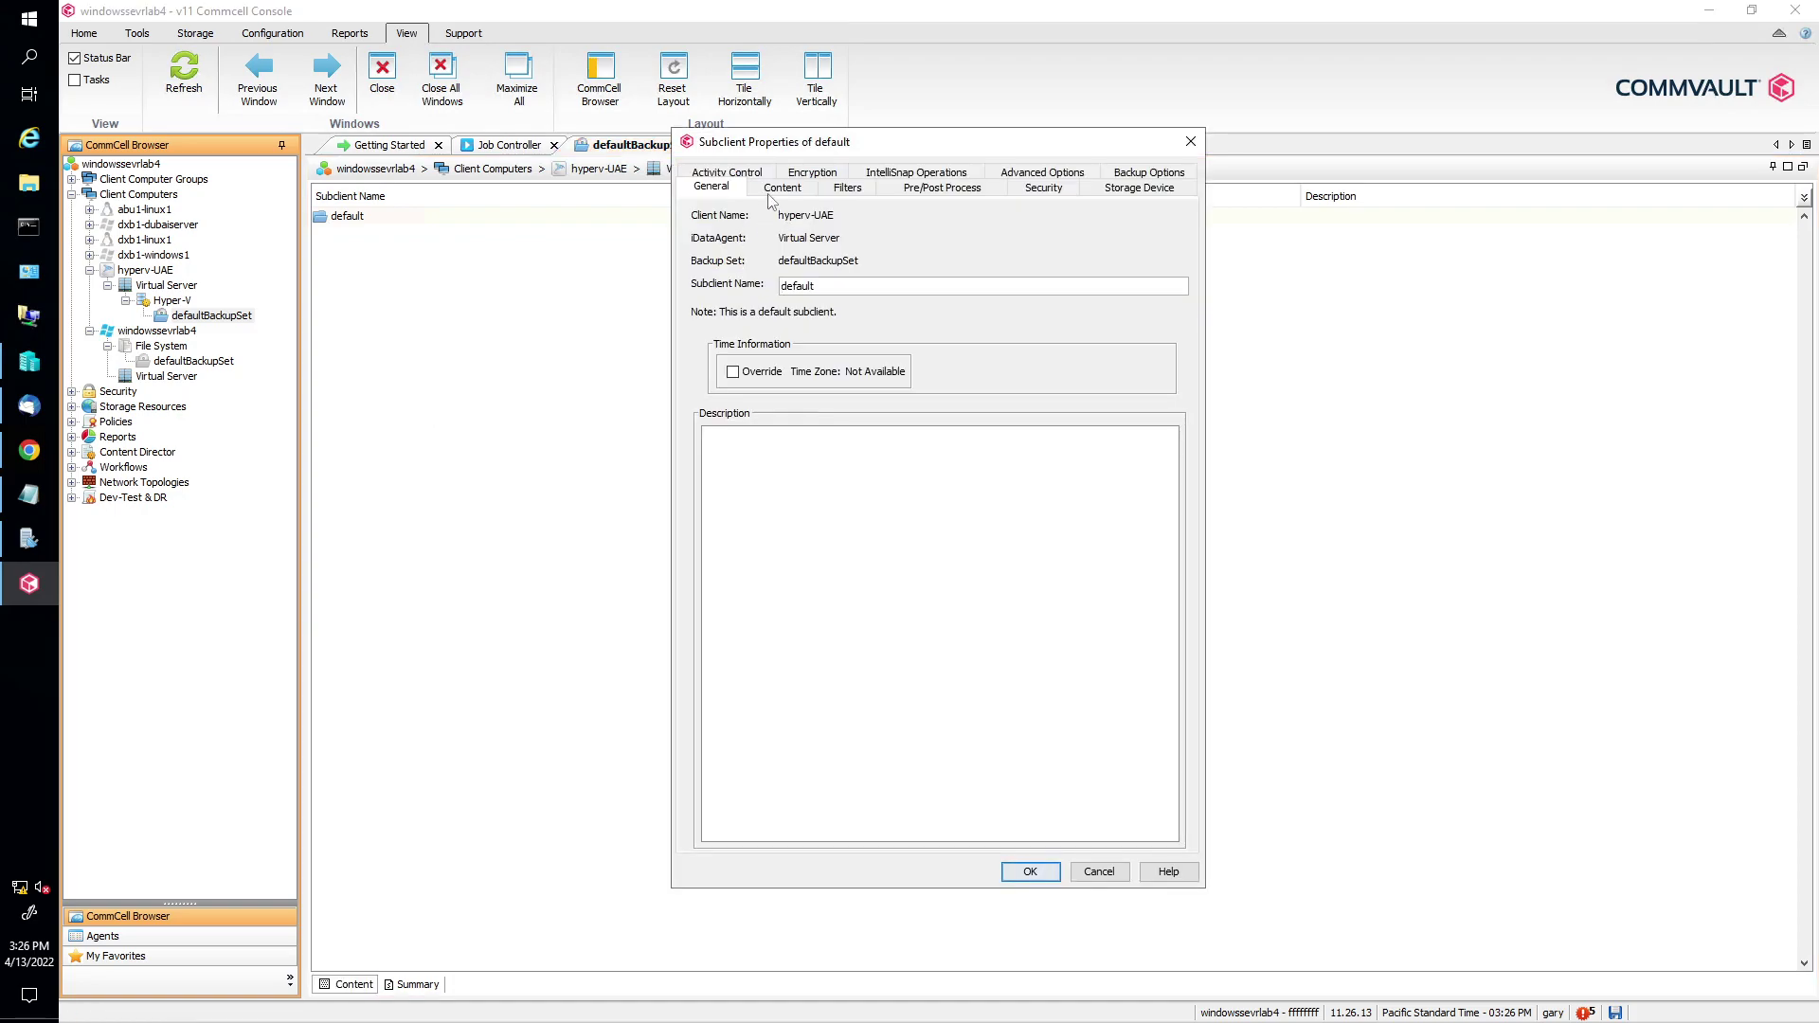
click(783, 188)
drag(777, 142, 521, 128)
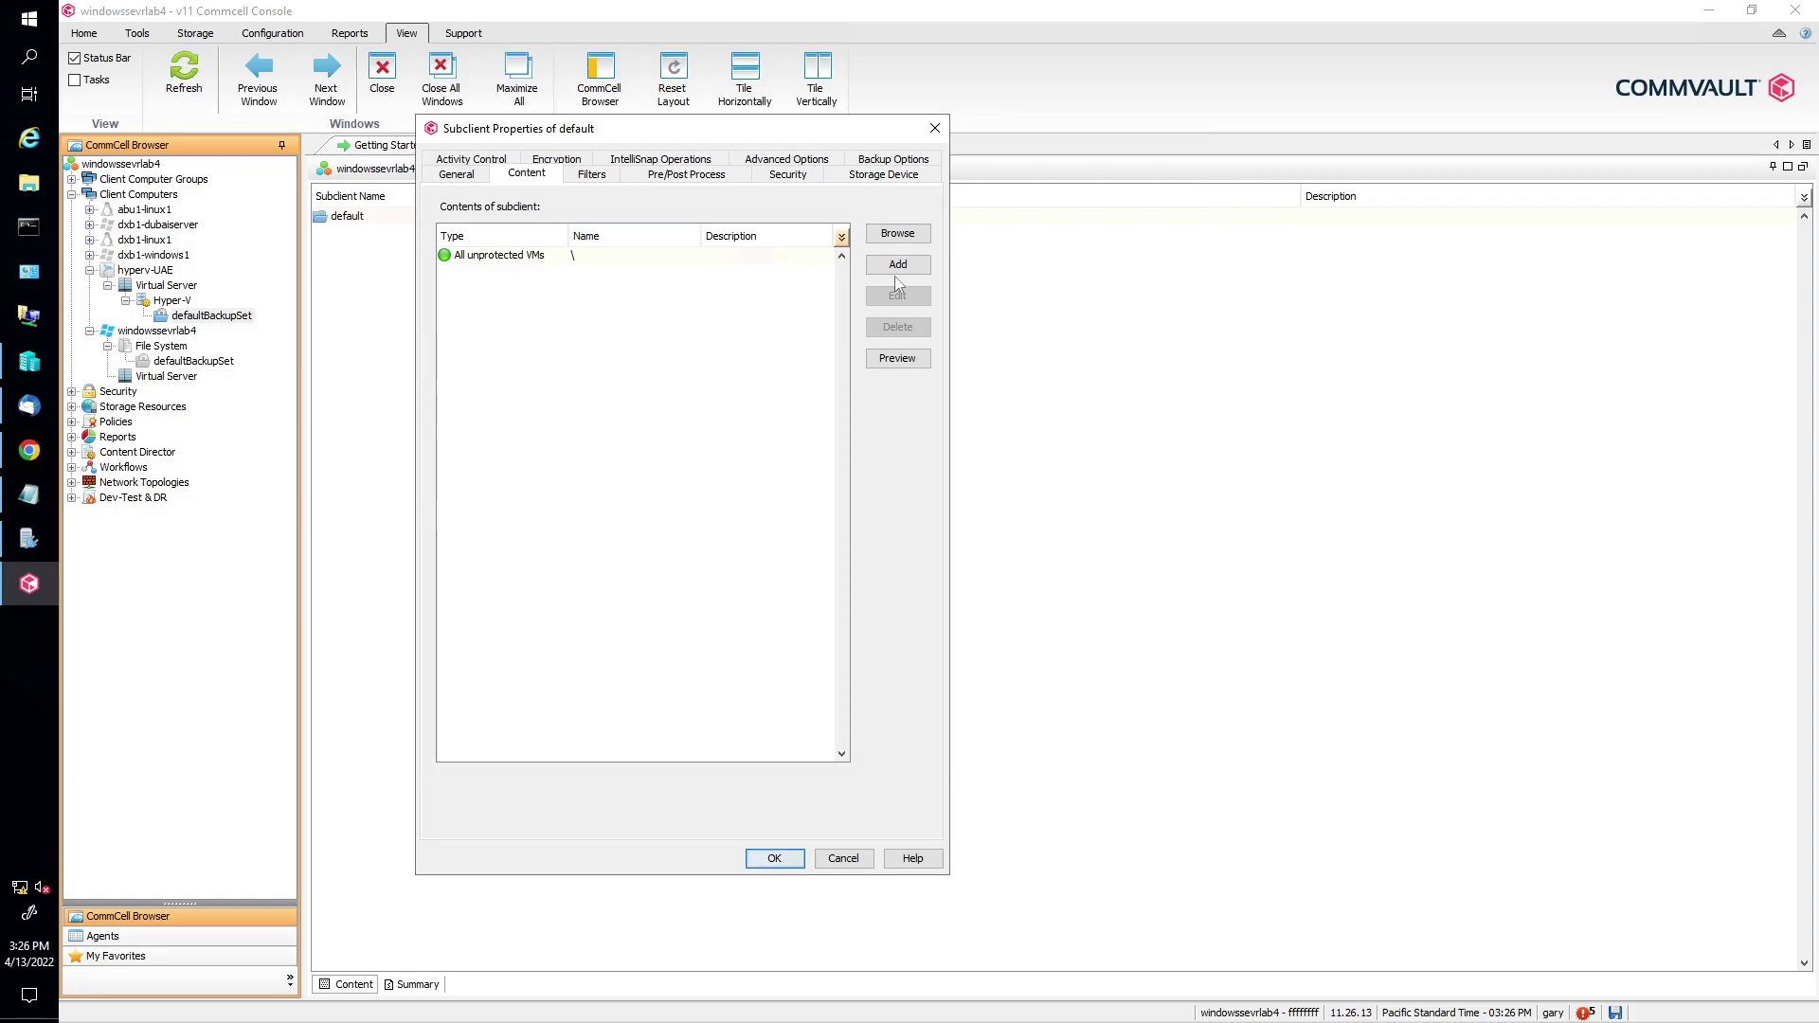
click(908, 236)
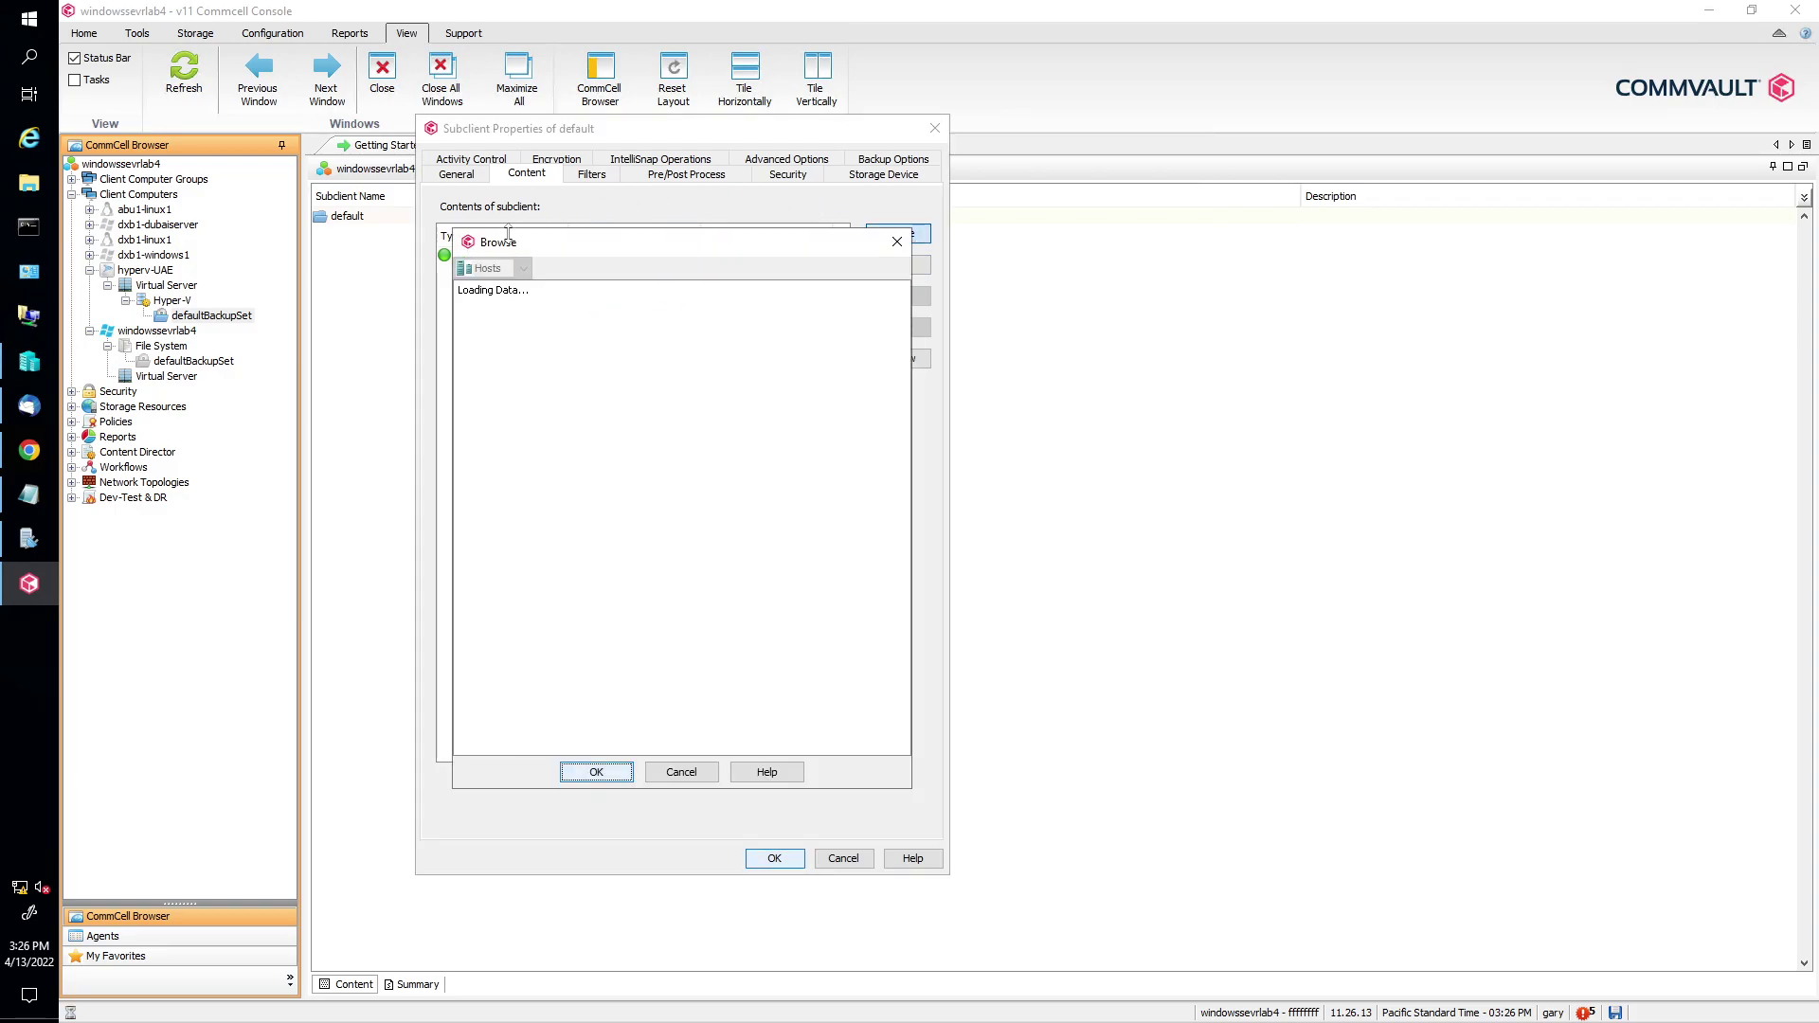
drag(488, 245, 634, 200)
click(625, 260)
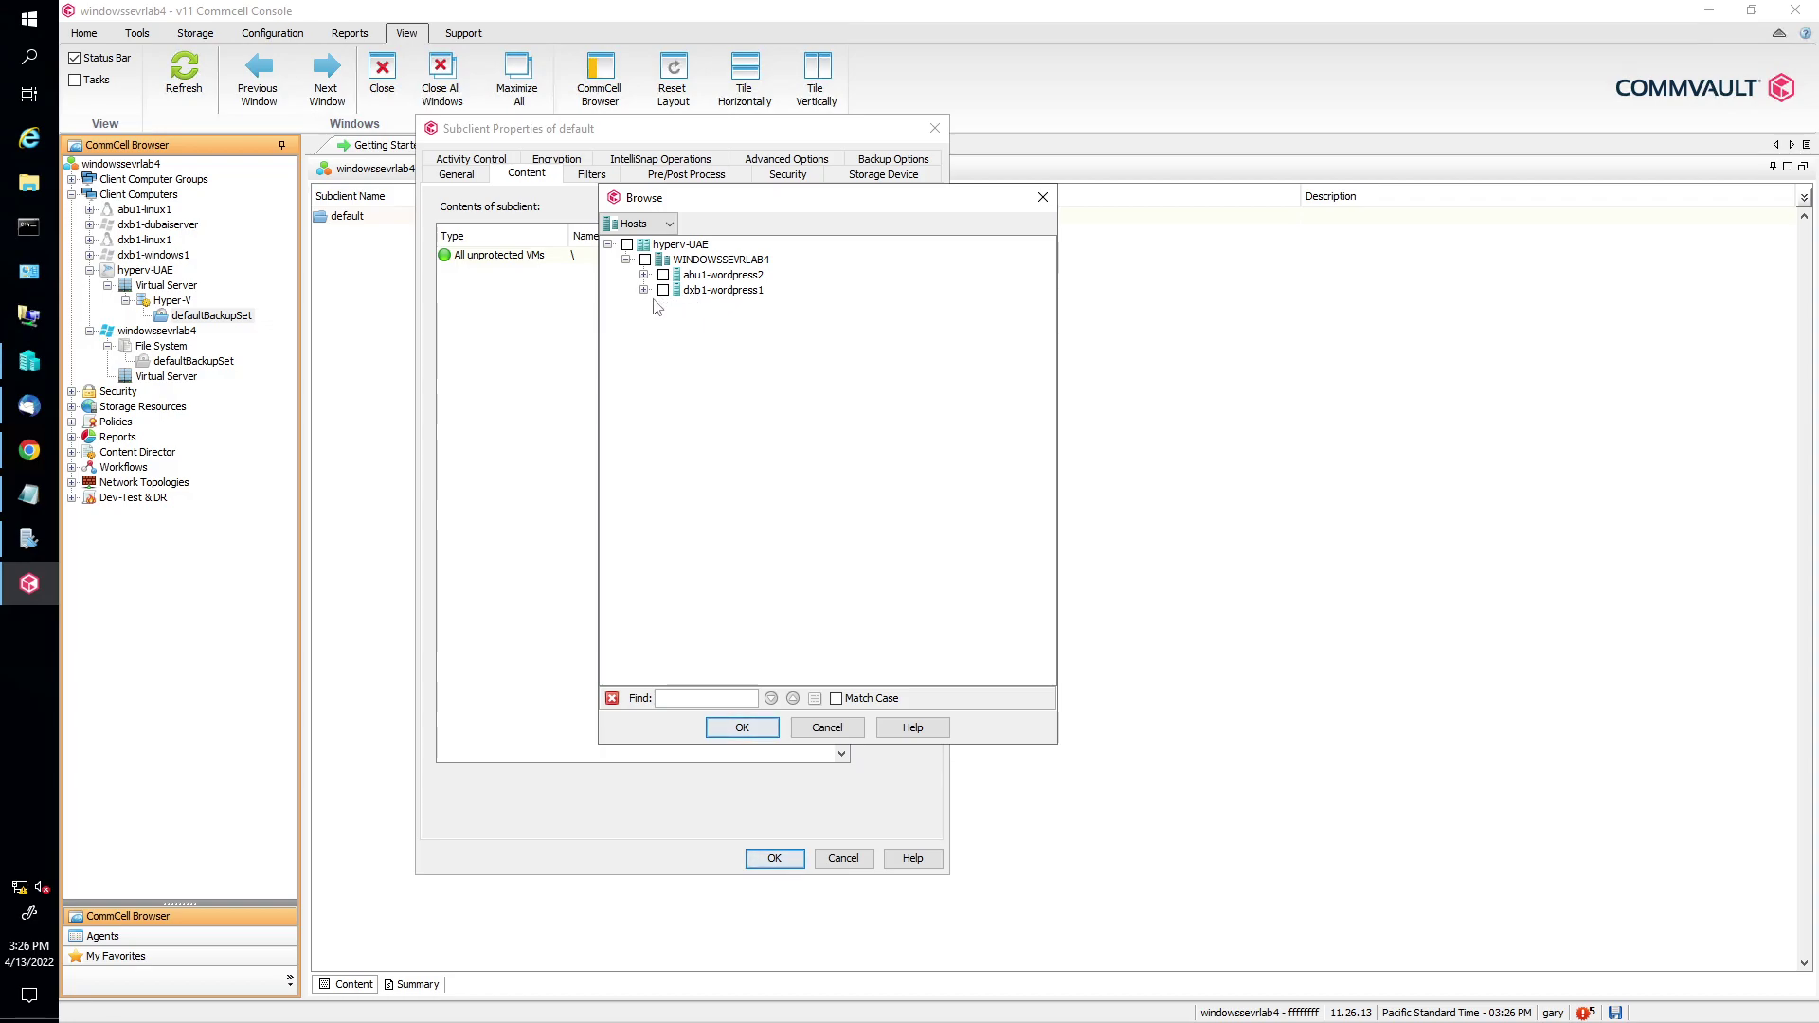
click(672, 230)
click(632, 247)
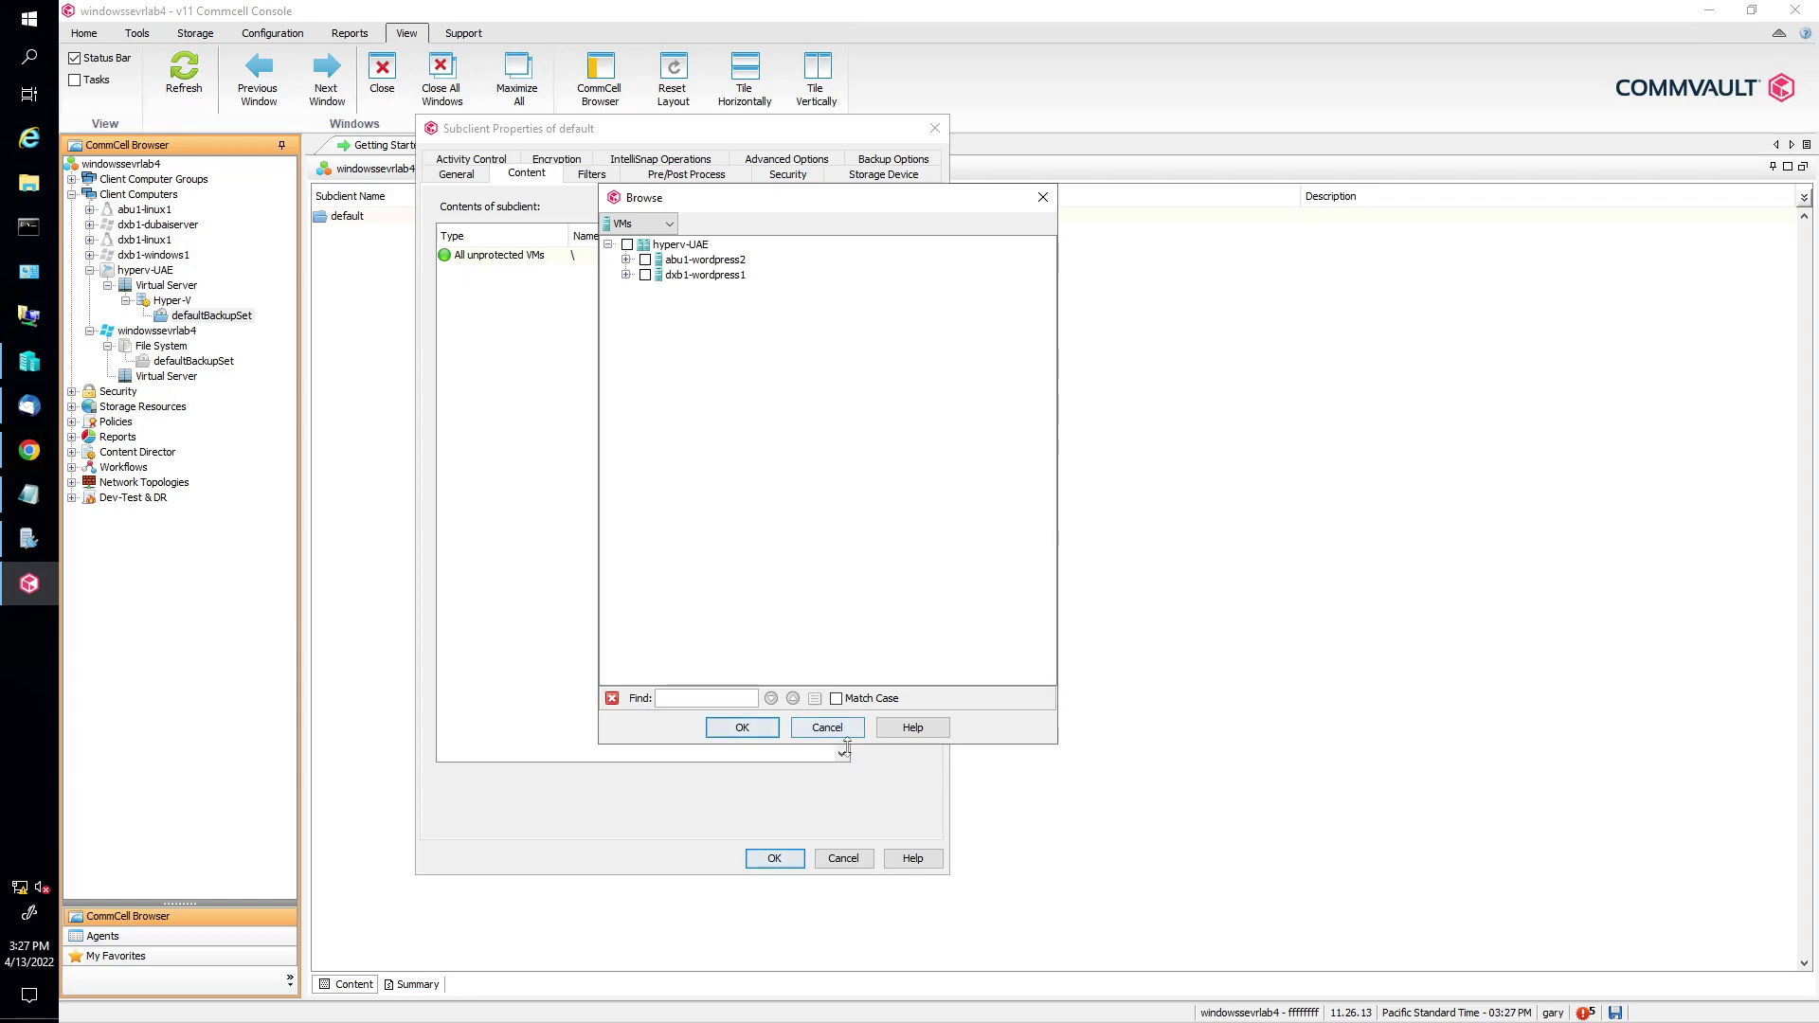
click(827, 728)
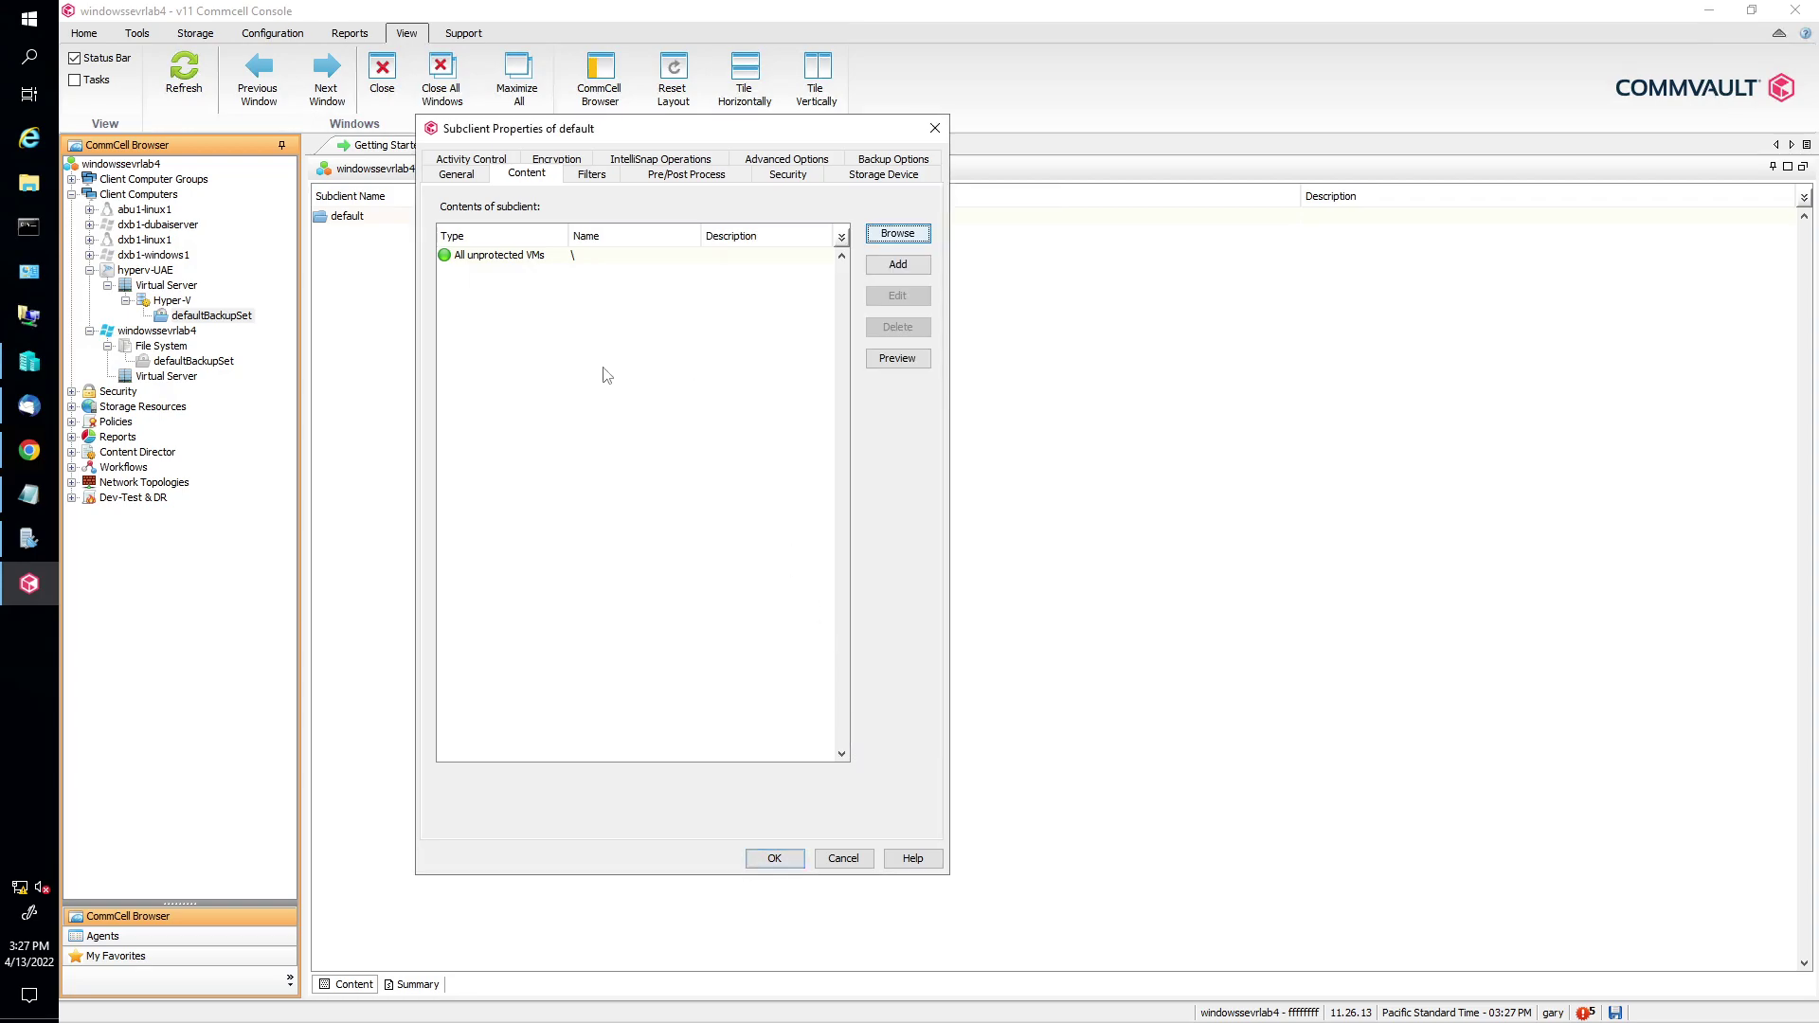
Step: Preview the subclient's two VMs and add abu1-wordpress2 to the filters
click(889, 363)
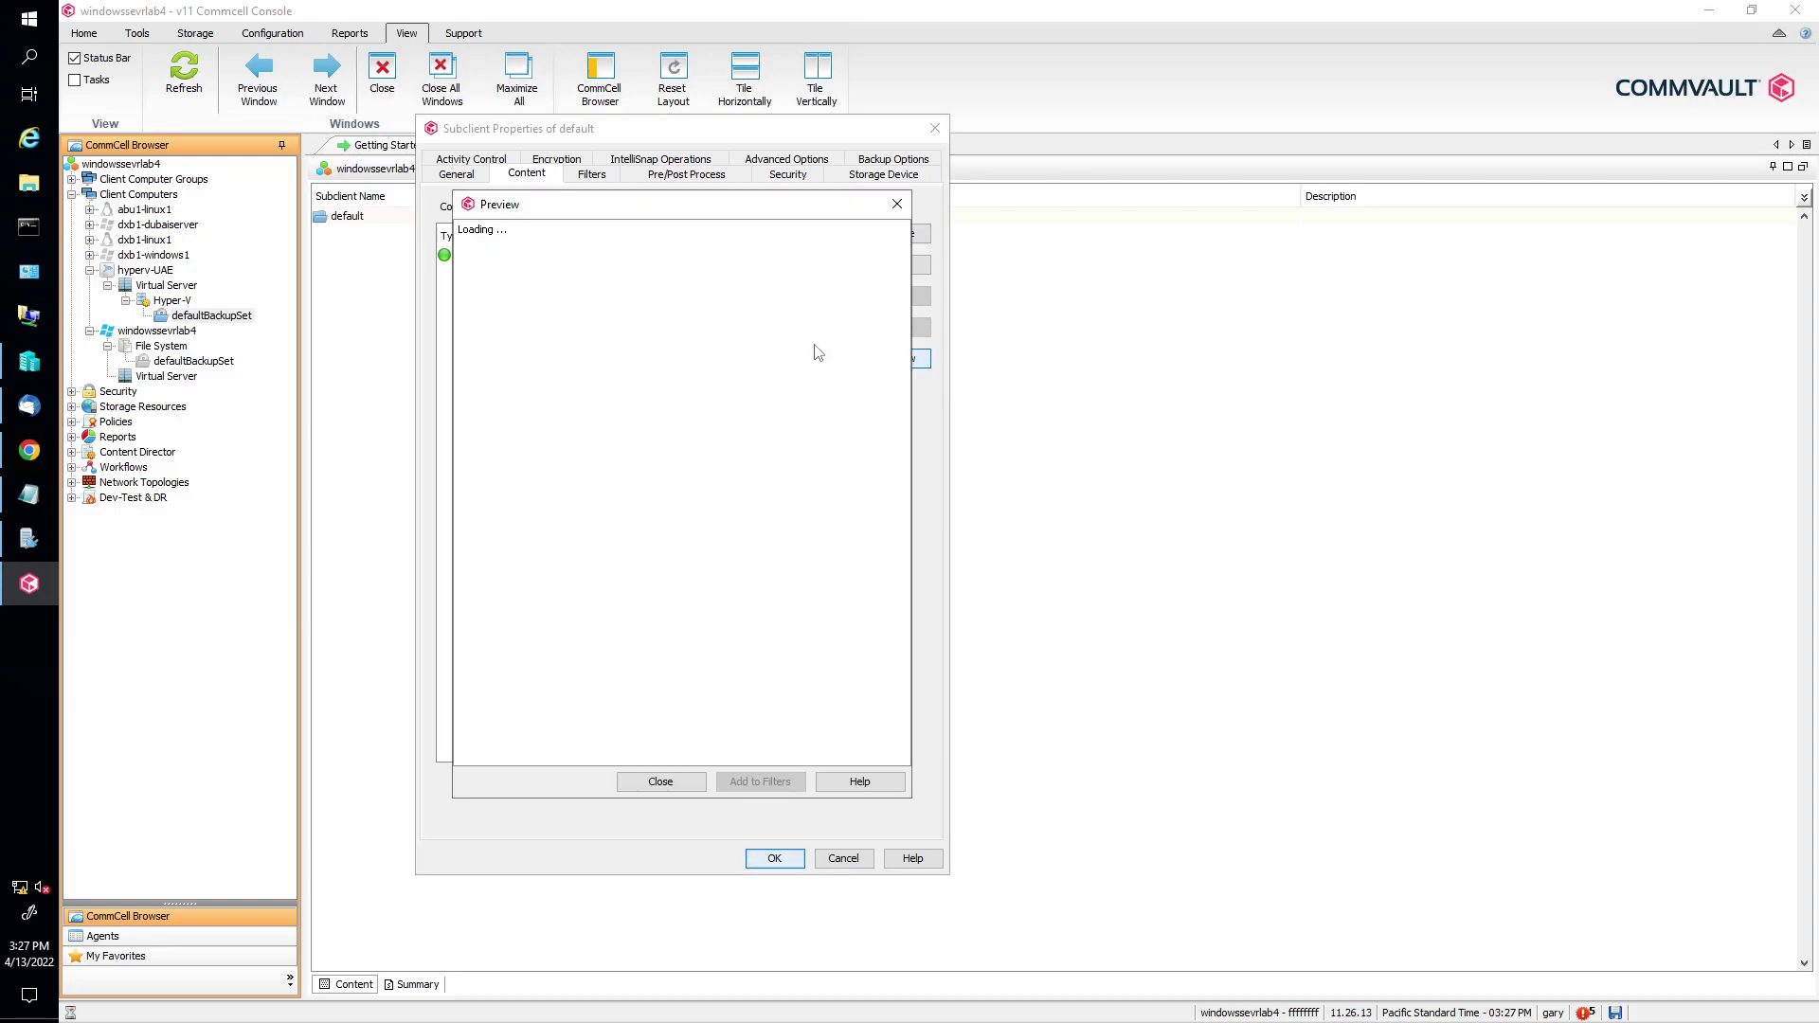
drag(599, 205, 947, 217)
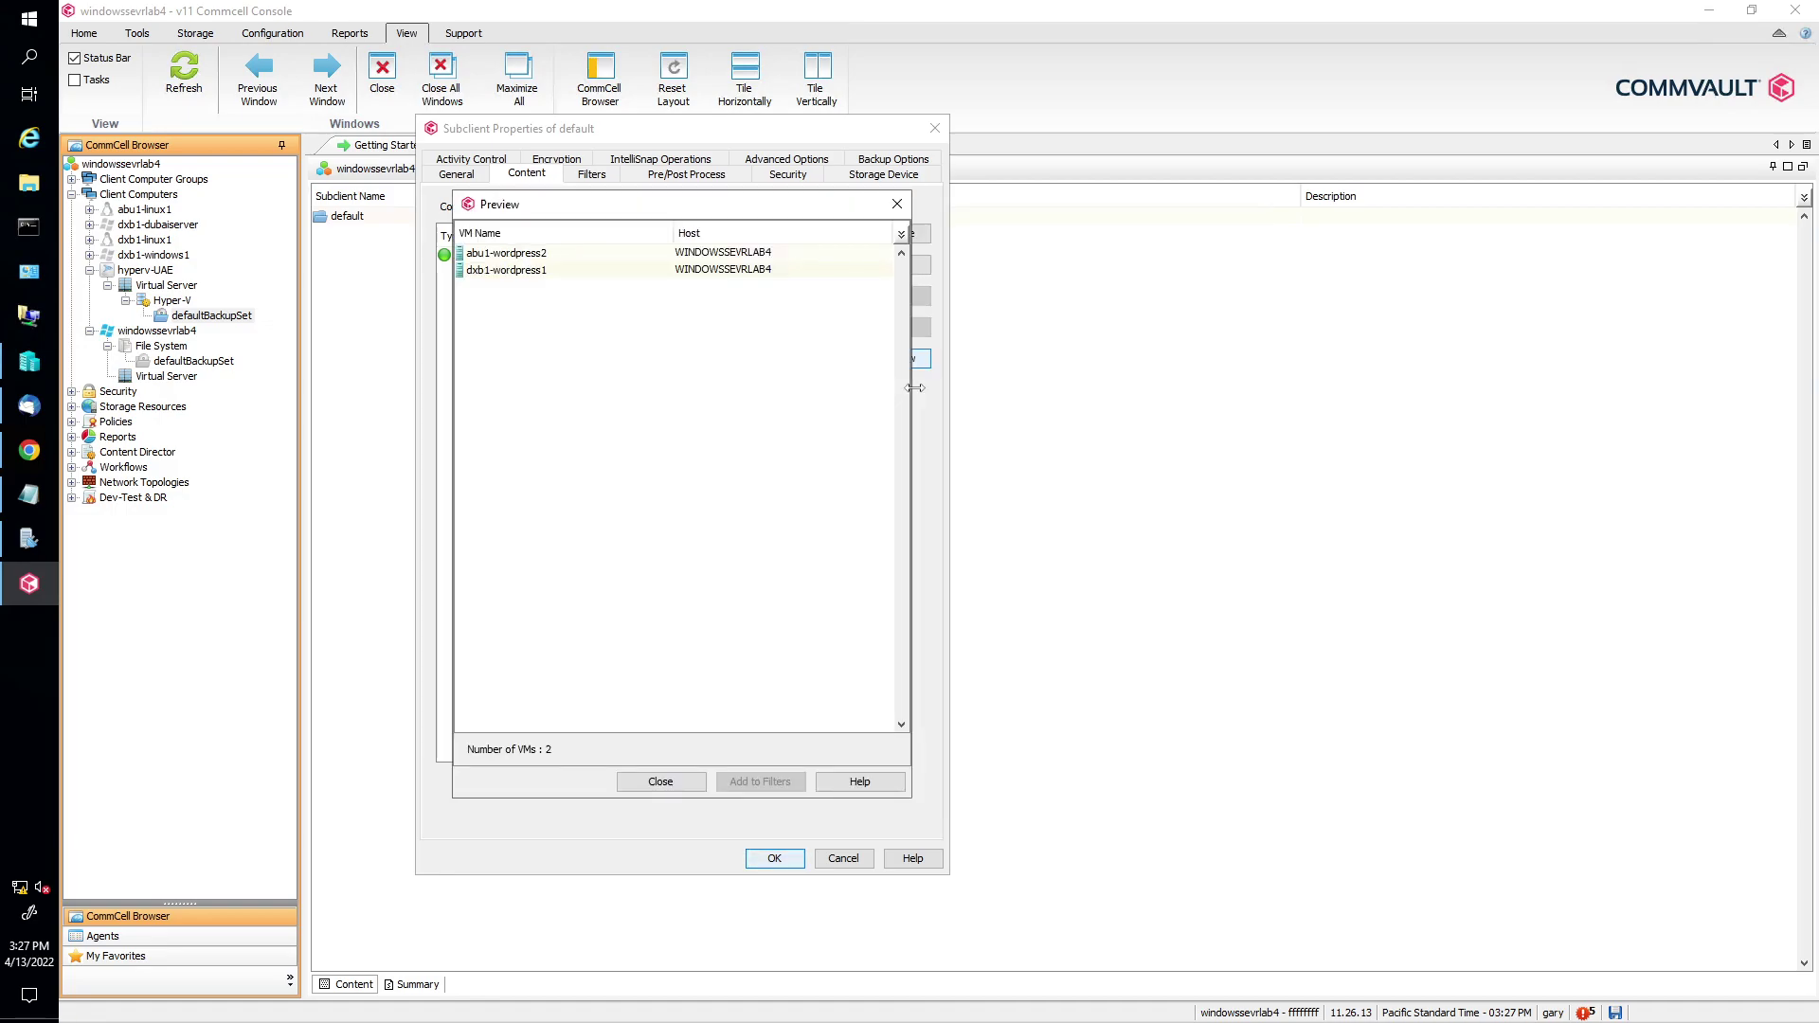
drag(606, 217, 818, 224)
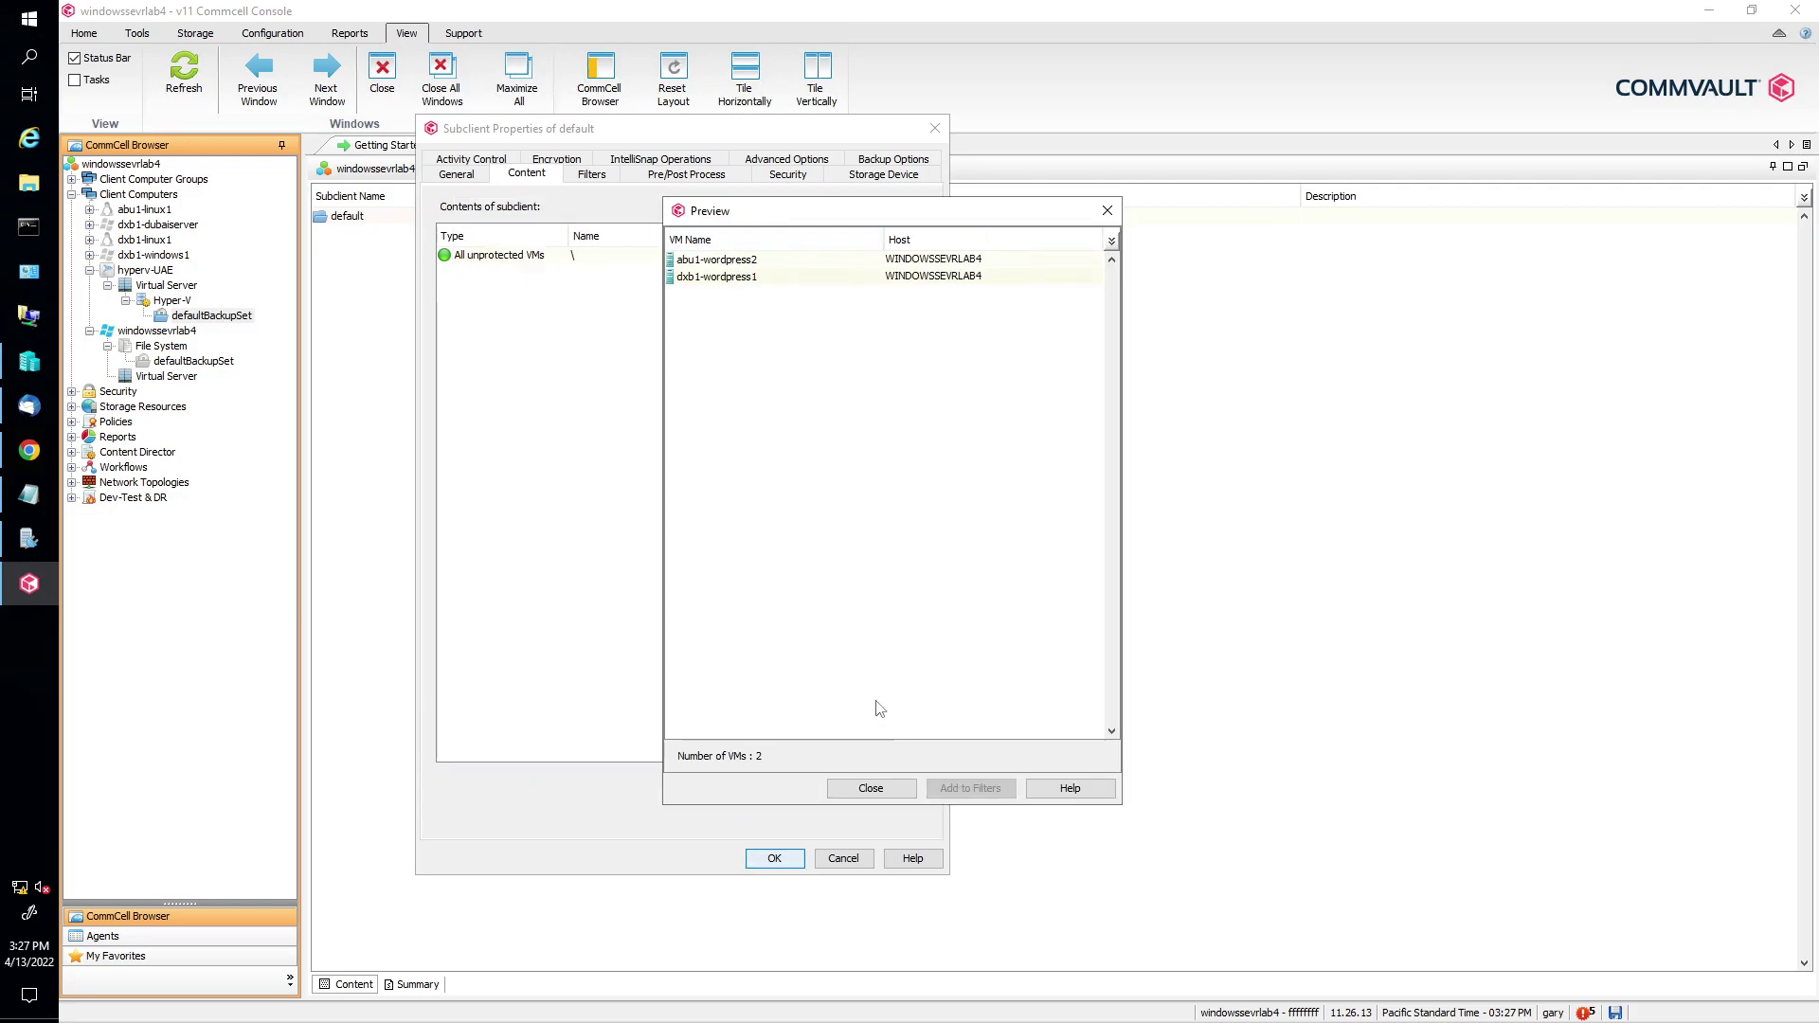
click(741, 262)
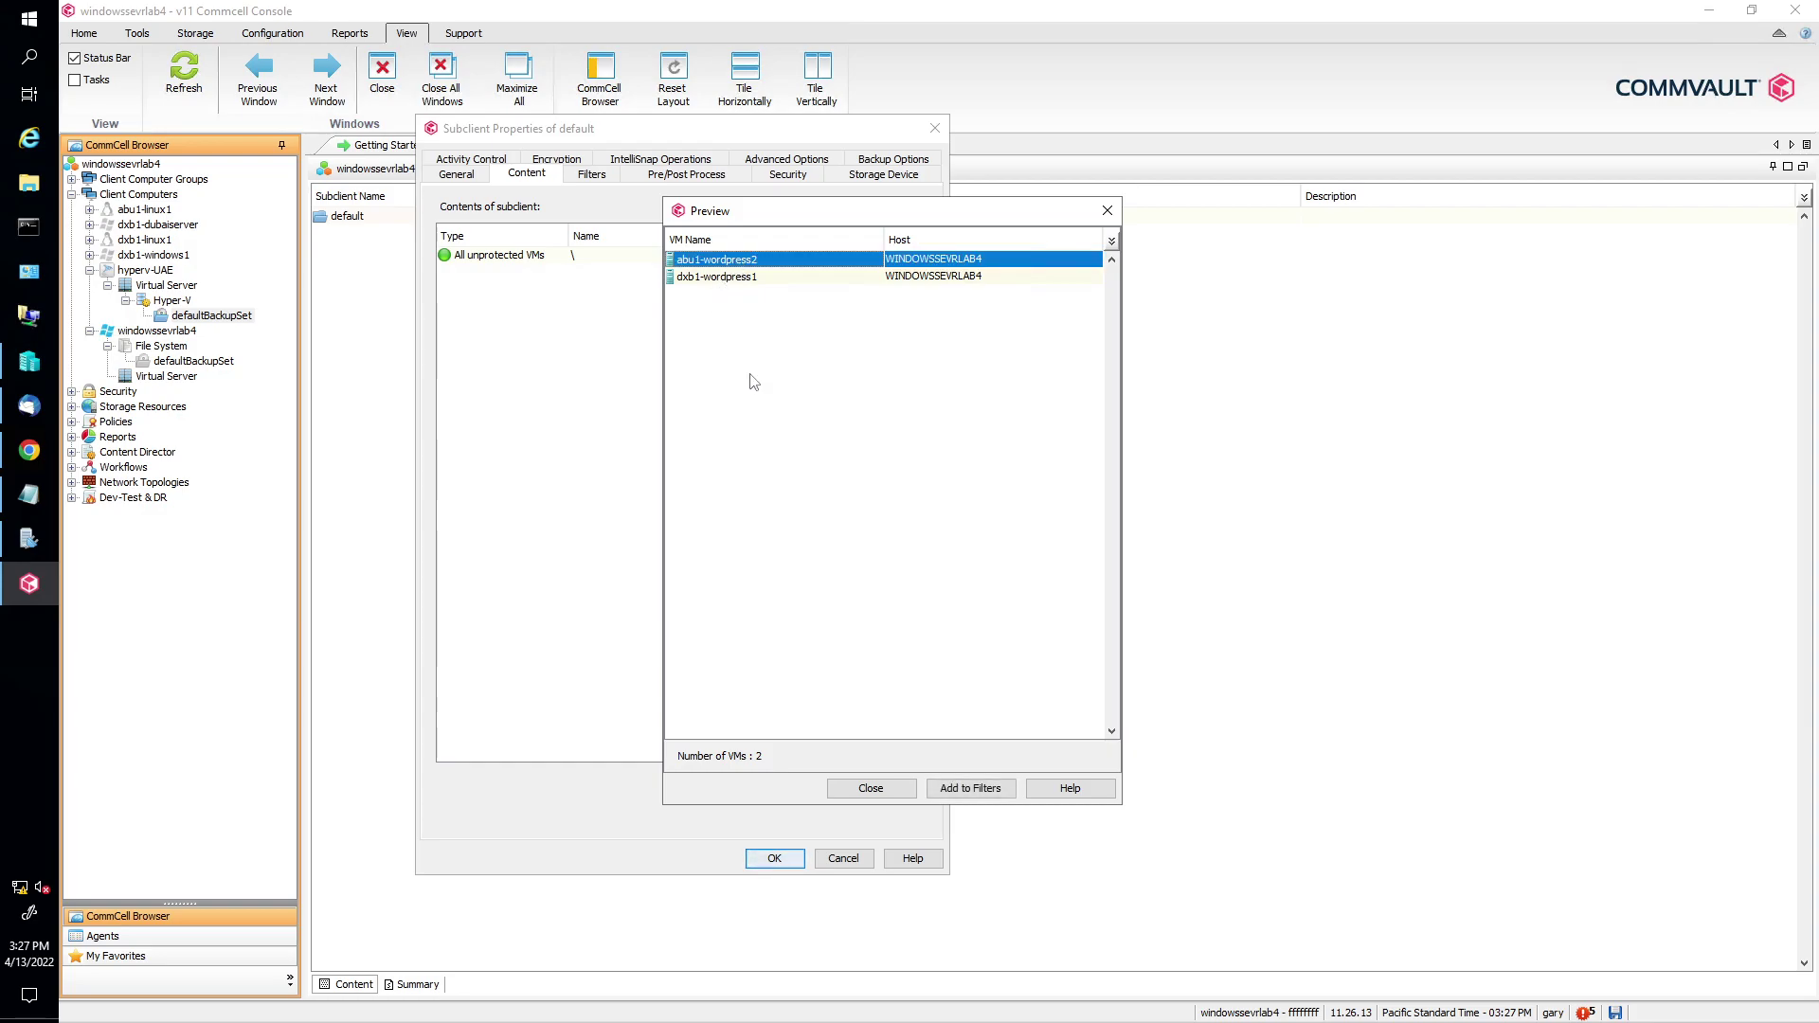
click(981, 793)
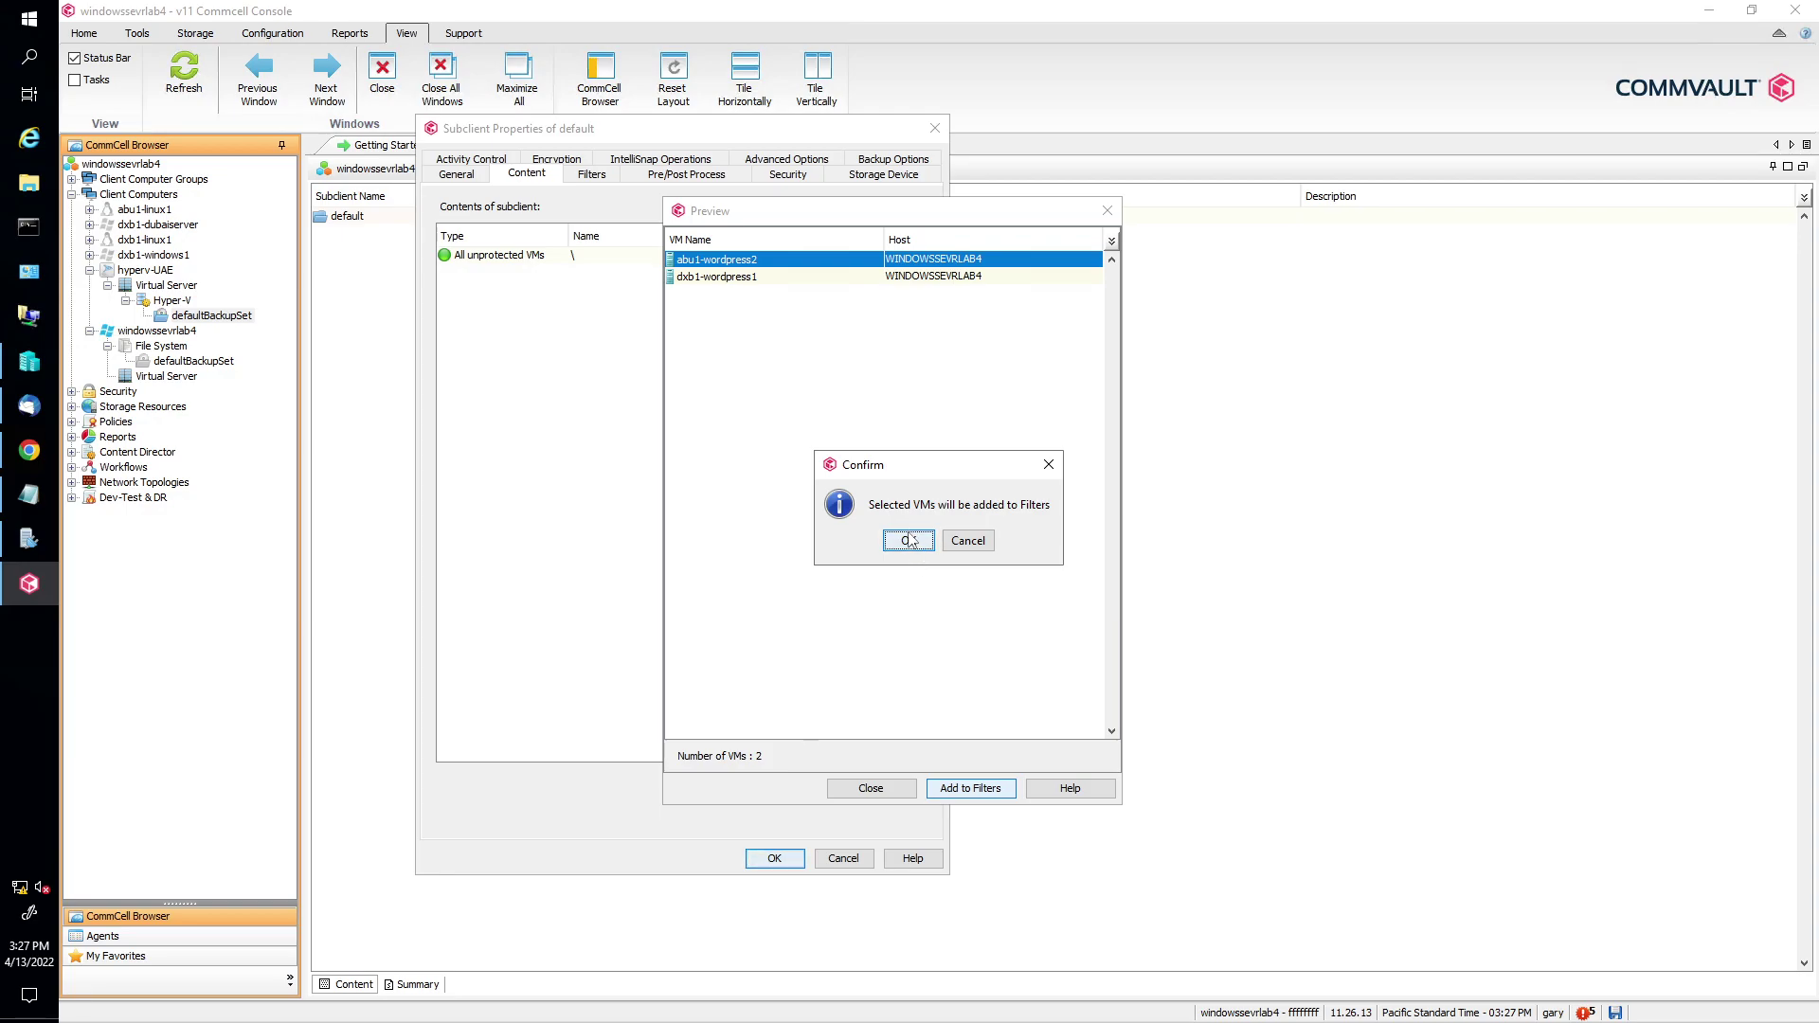
click(908, 540)
click(891, 791)
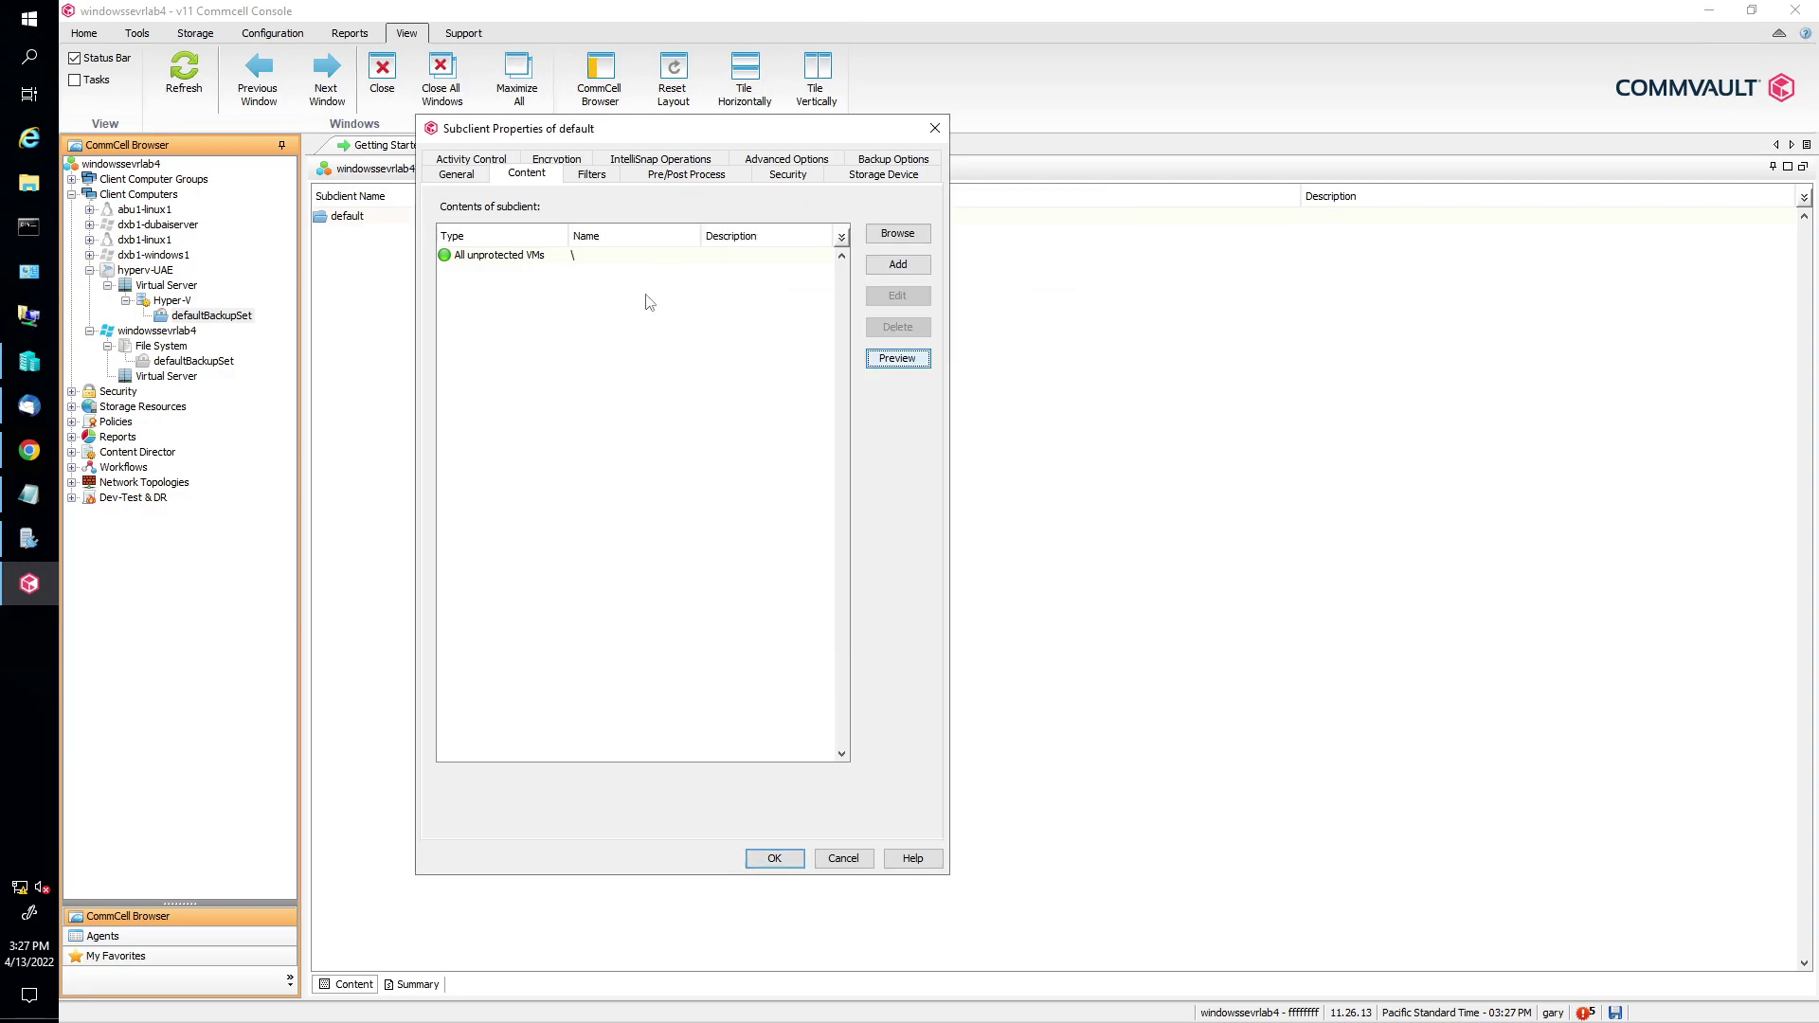
Step: Save the abu1-wordpress2 filter, then submit an immediate Full backup of the default subclient
click(590, 174)
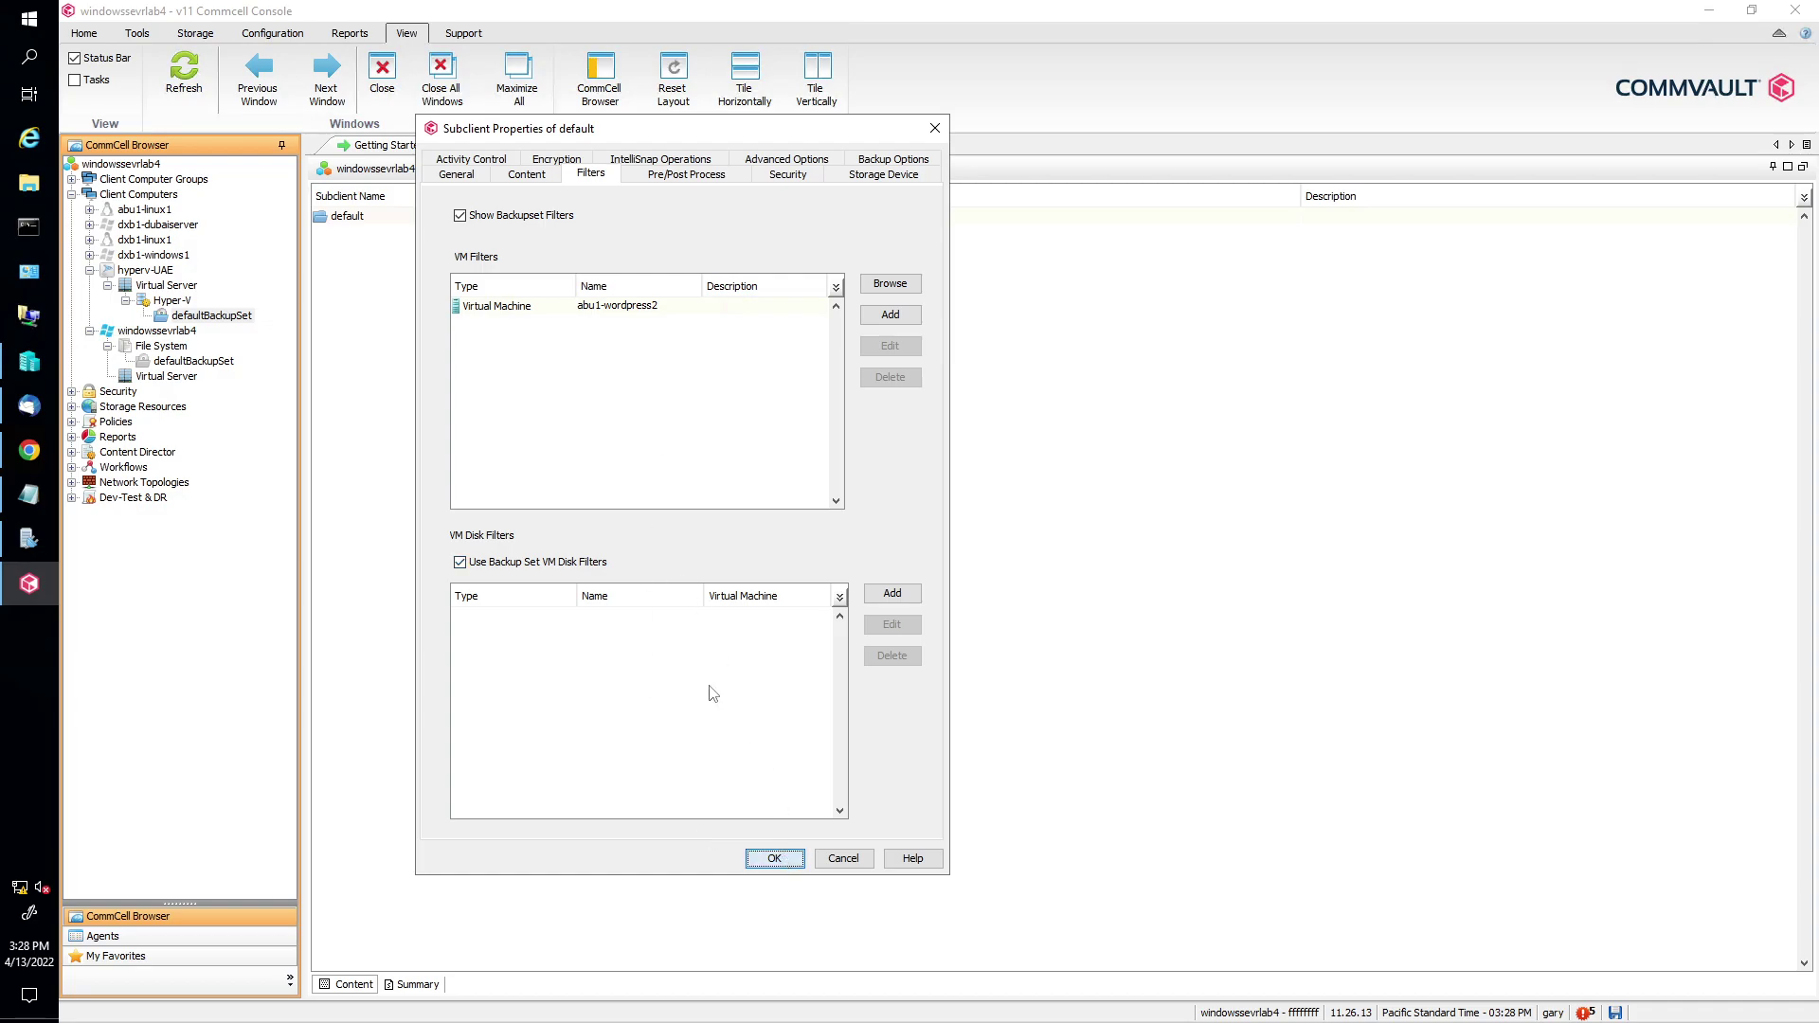
key(Return)
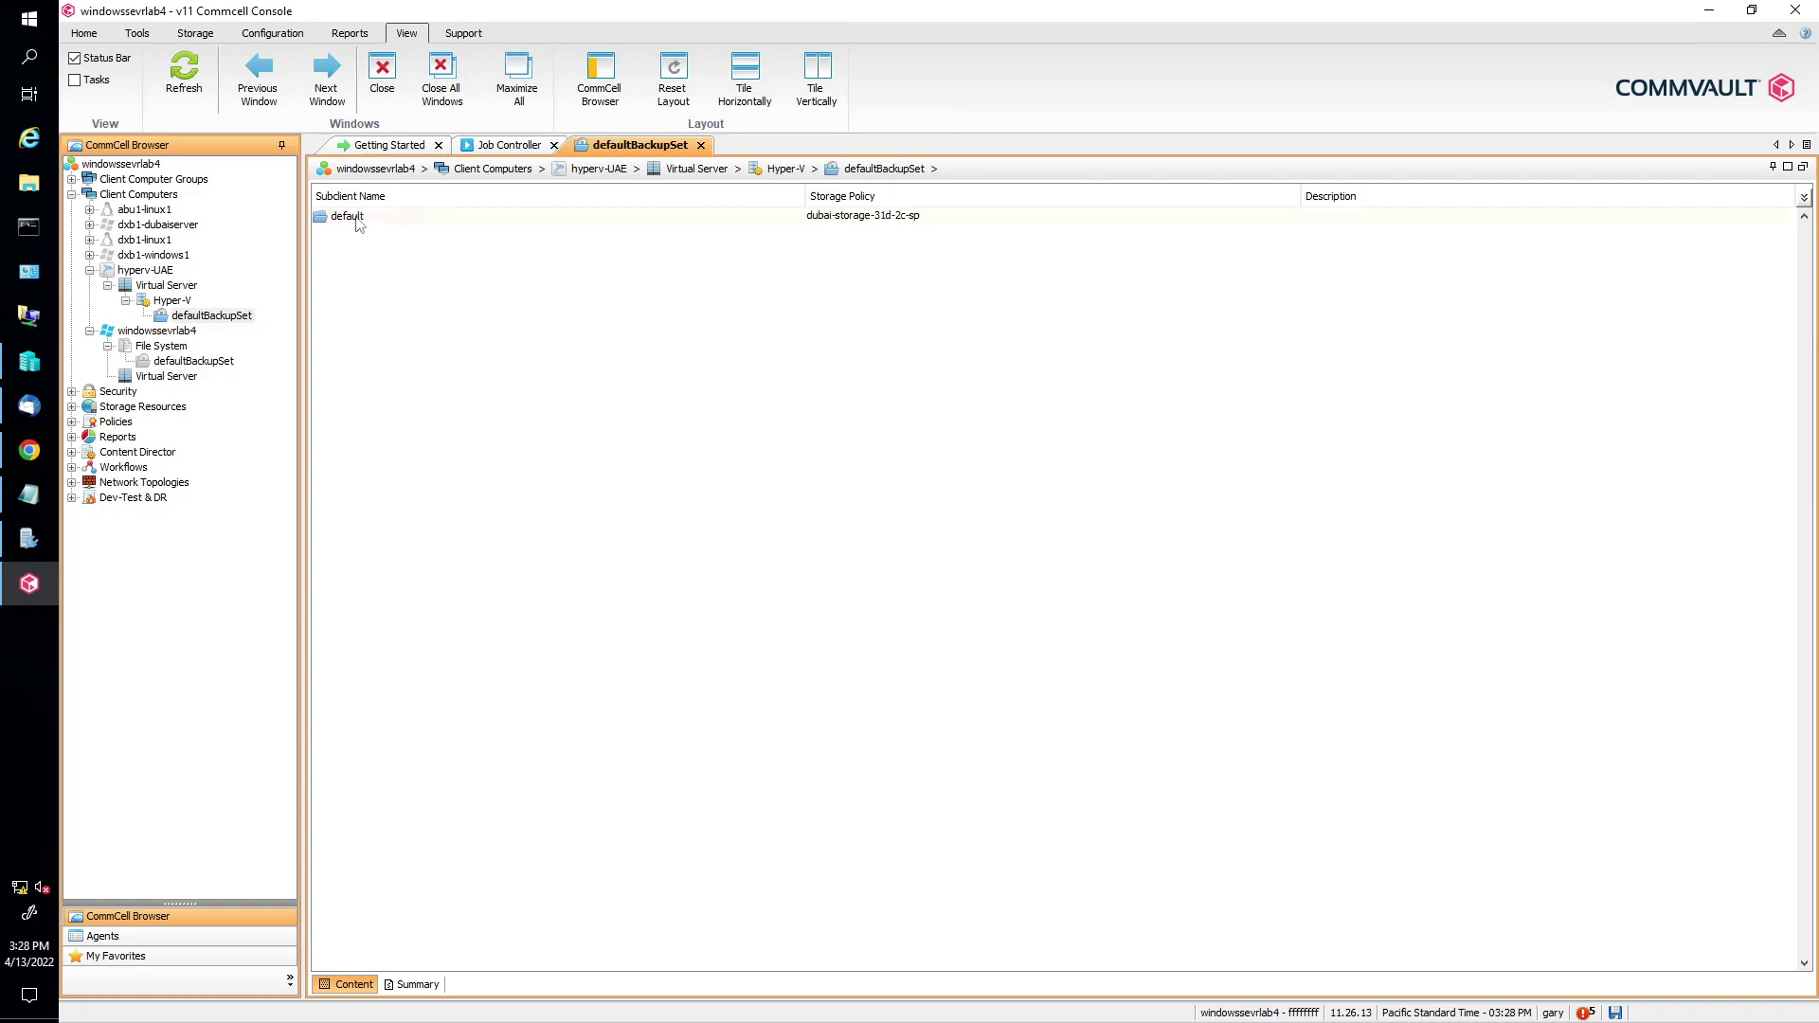
right_click(359, 222)
click(410, 231)
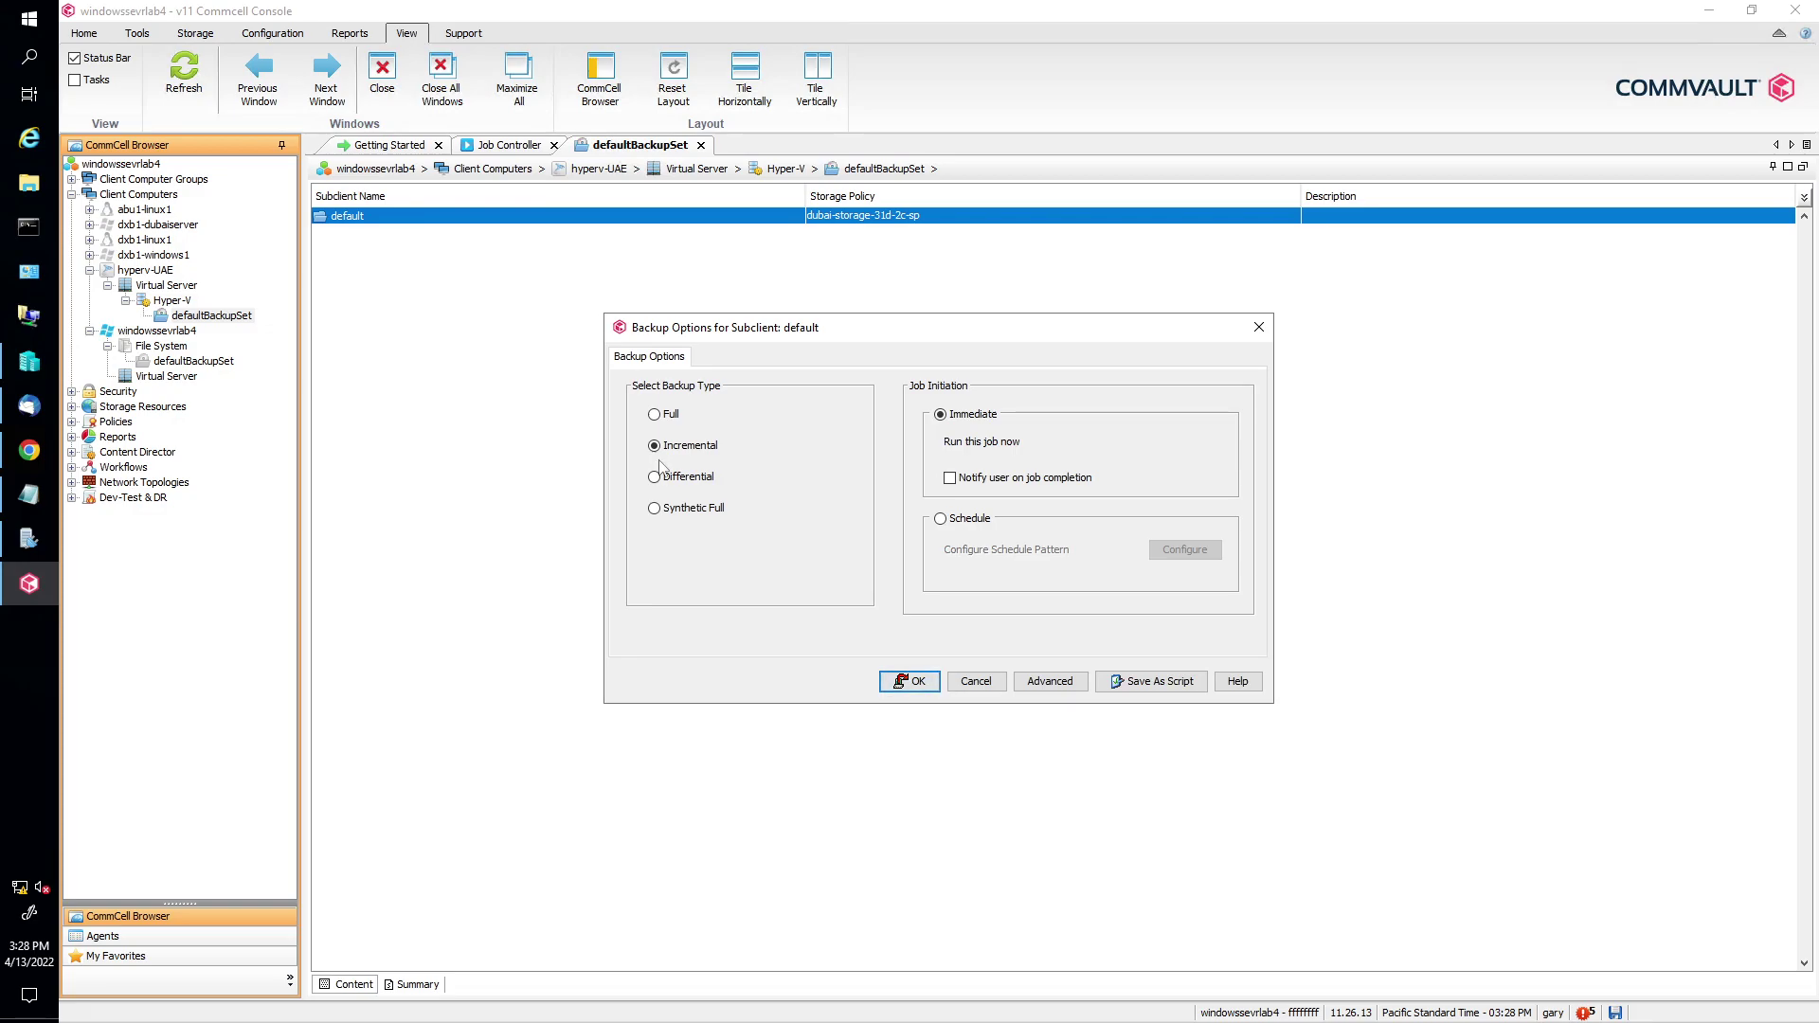
click(667, 415)
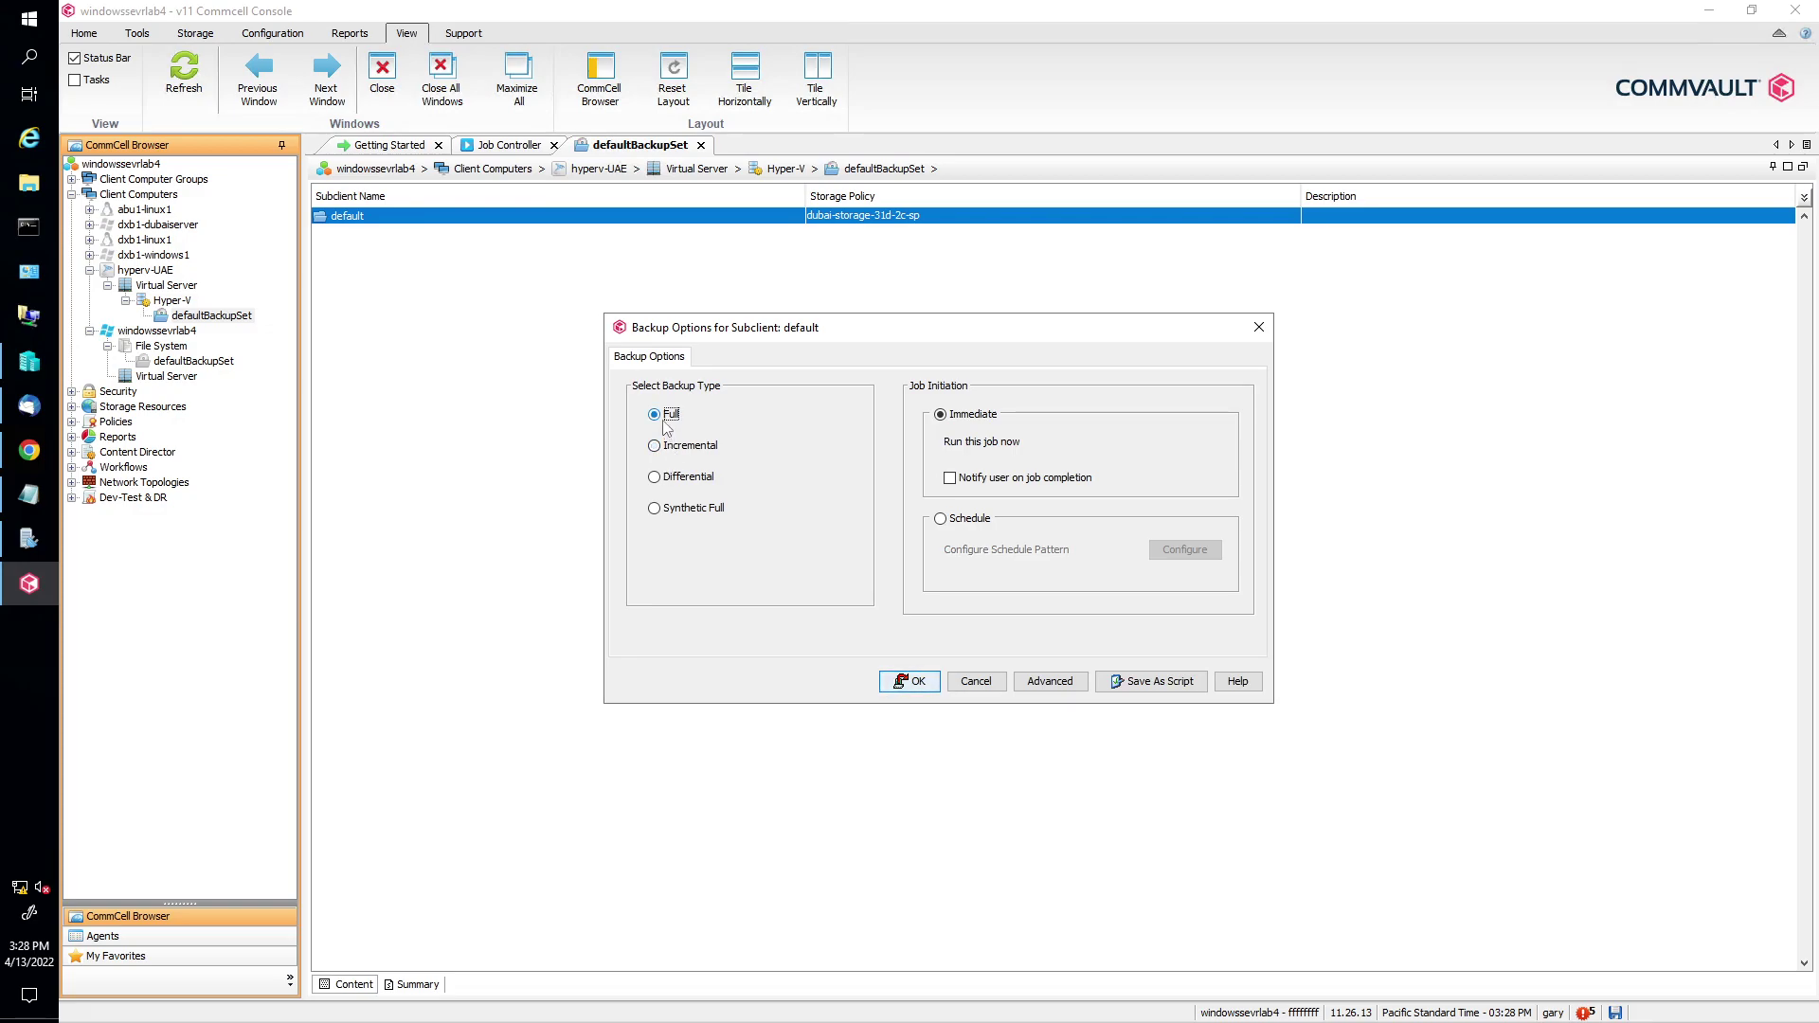
click(910, 681)
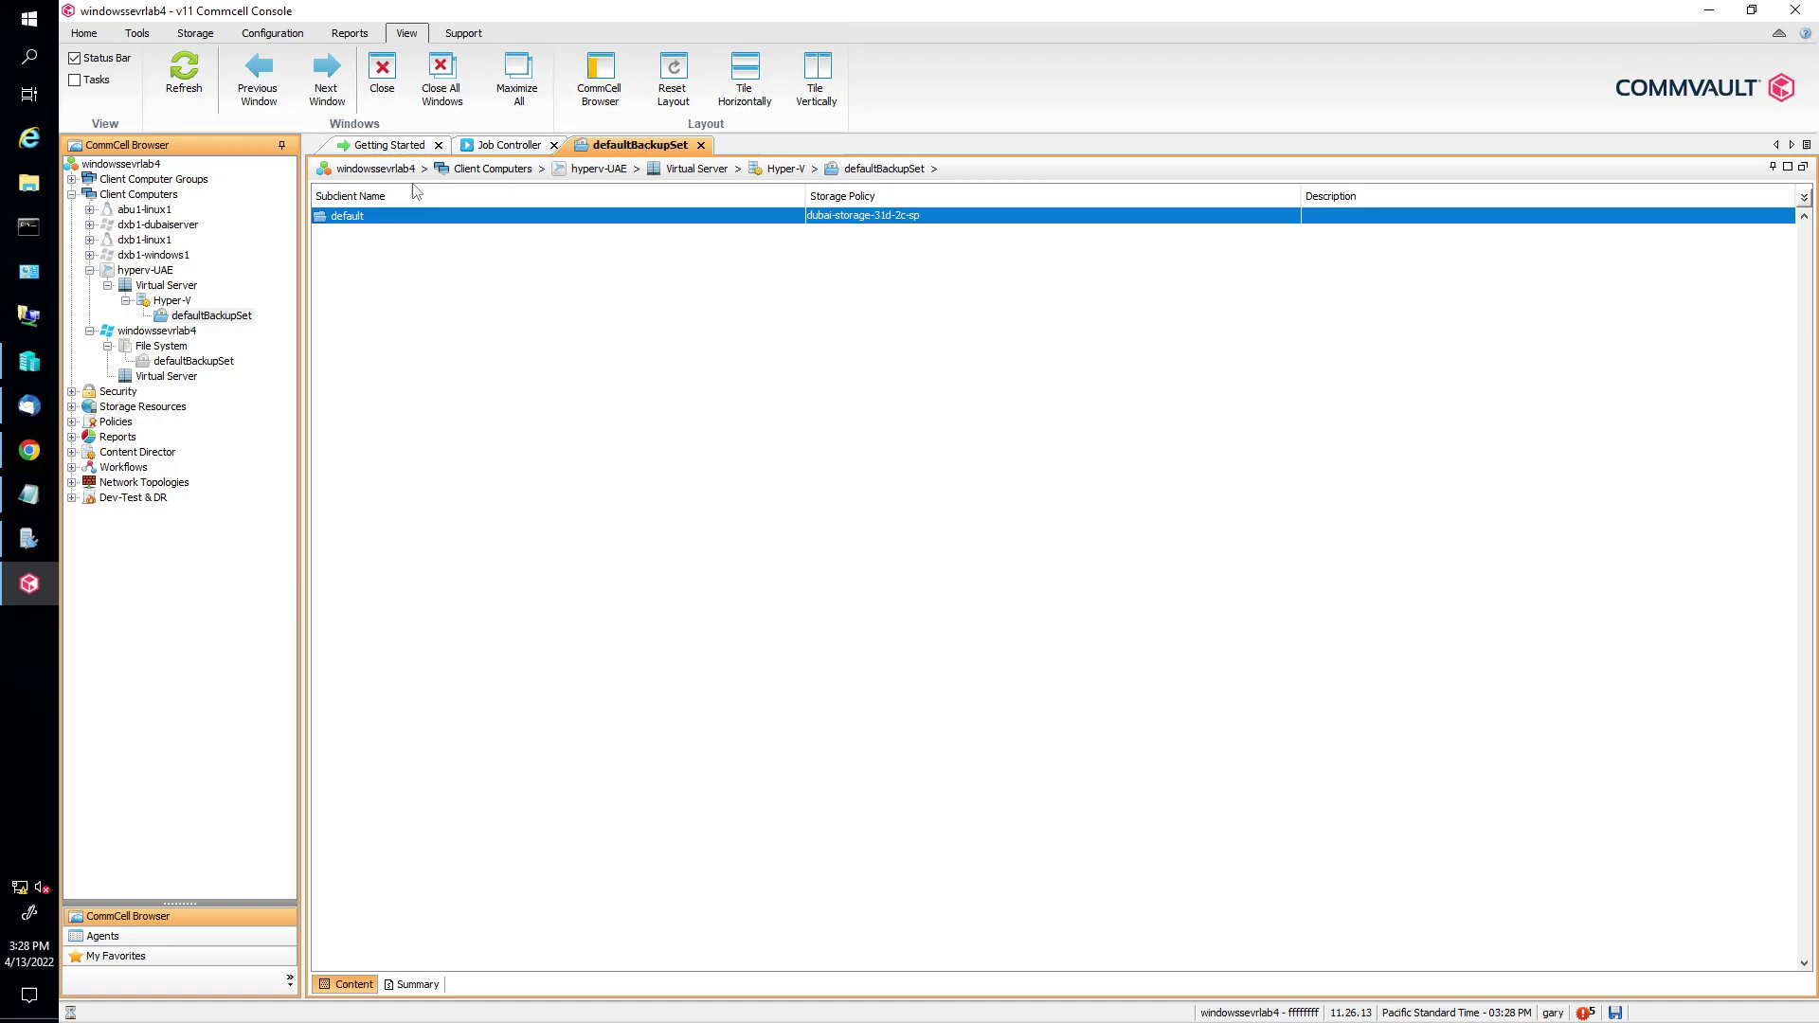
Step: Close Getting Started and open a fresh Job Controller showing job 3014 Completed at 100%
click(500, 149)
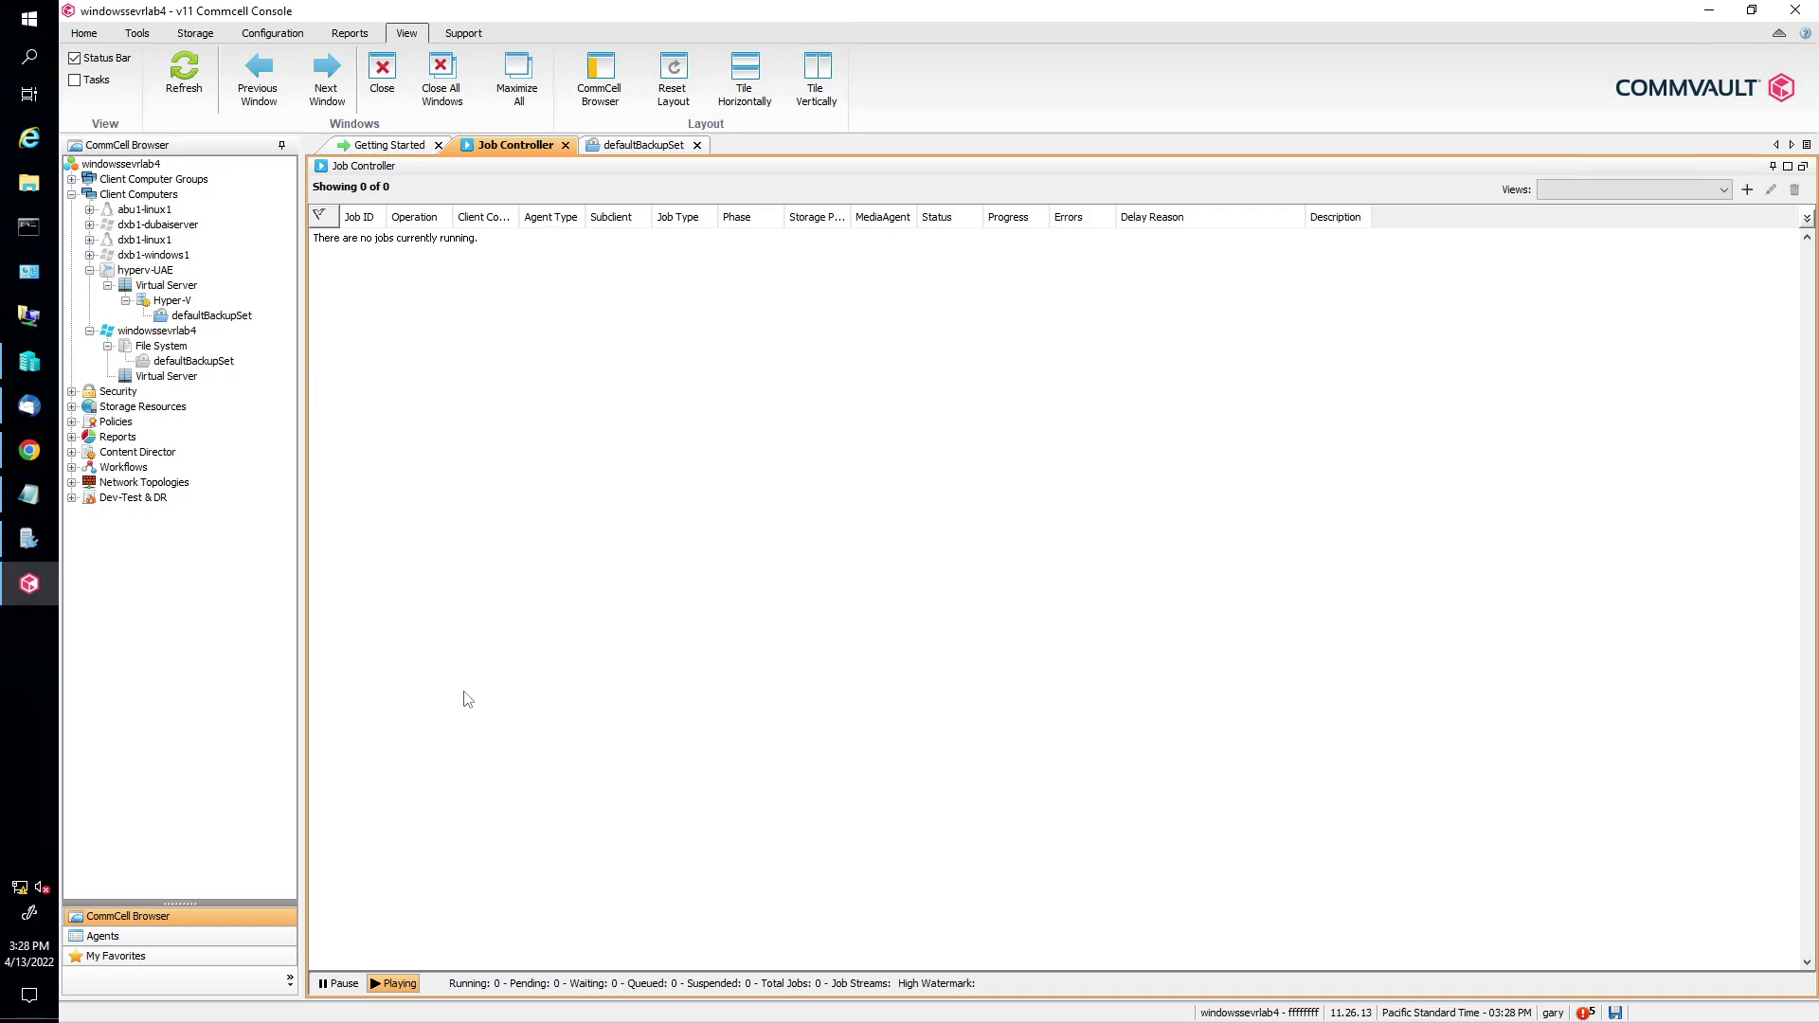
click(438, 145)
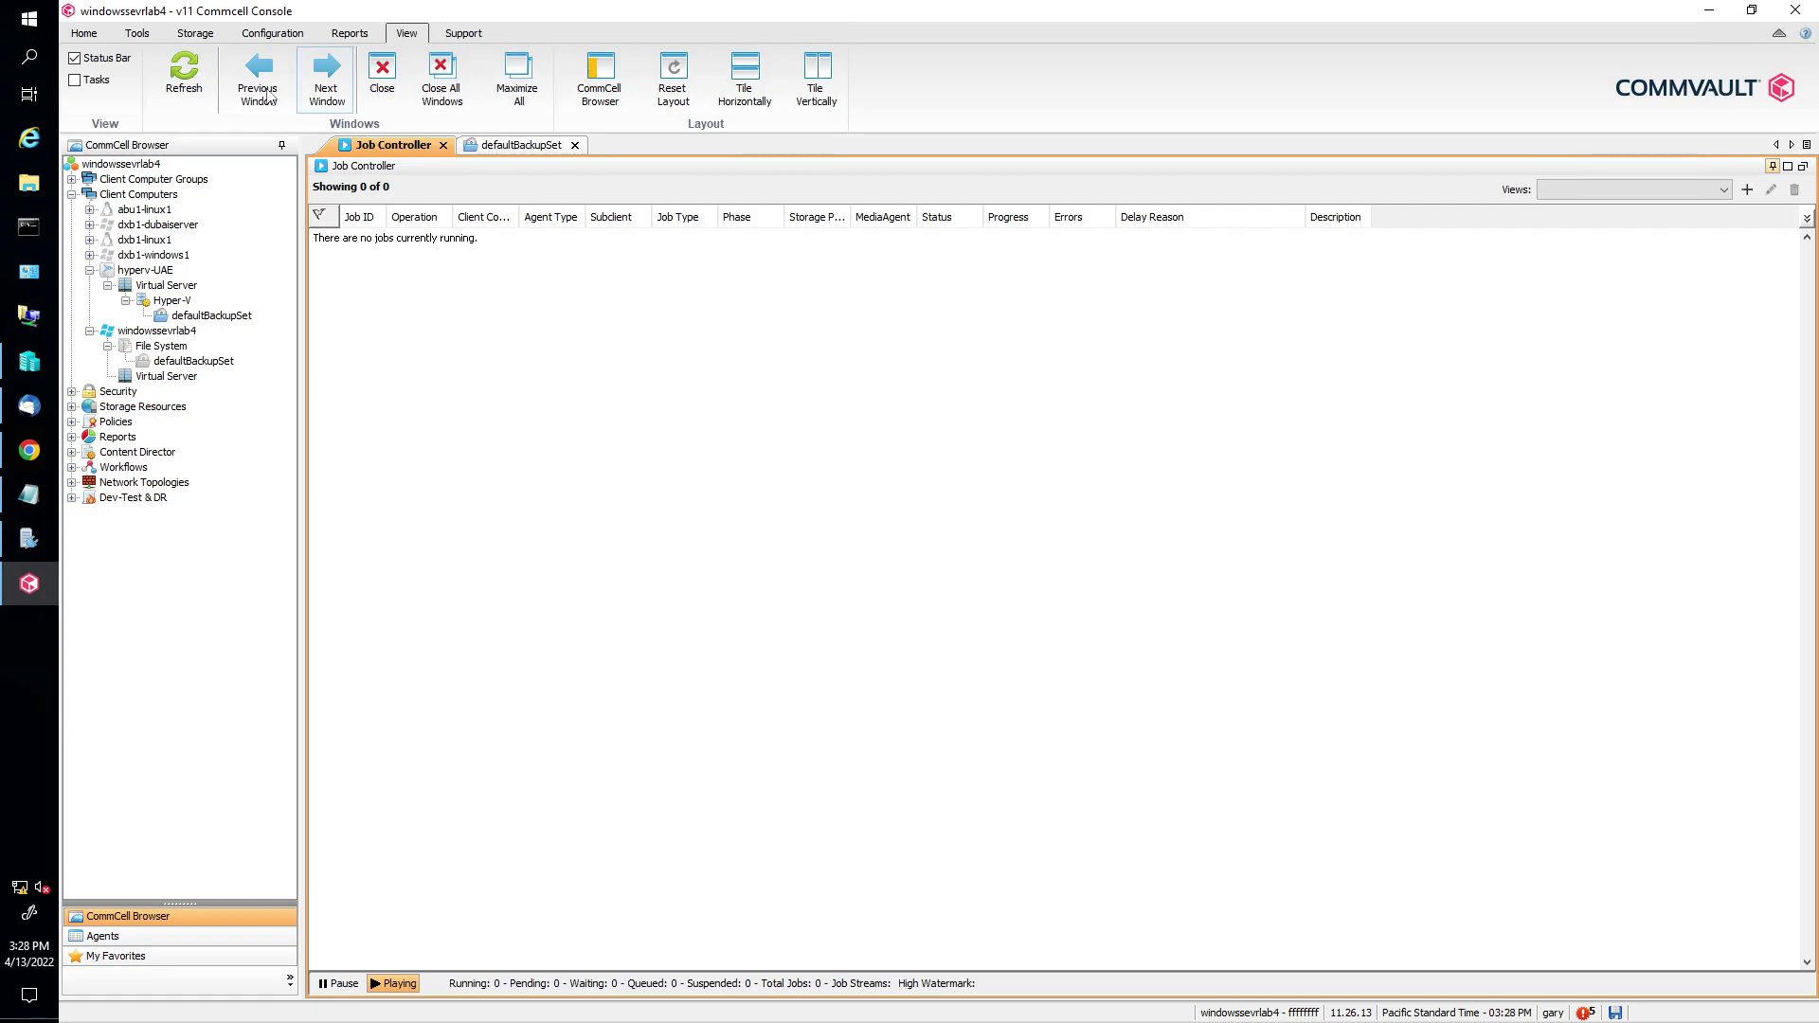
click(99, 38)
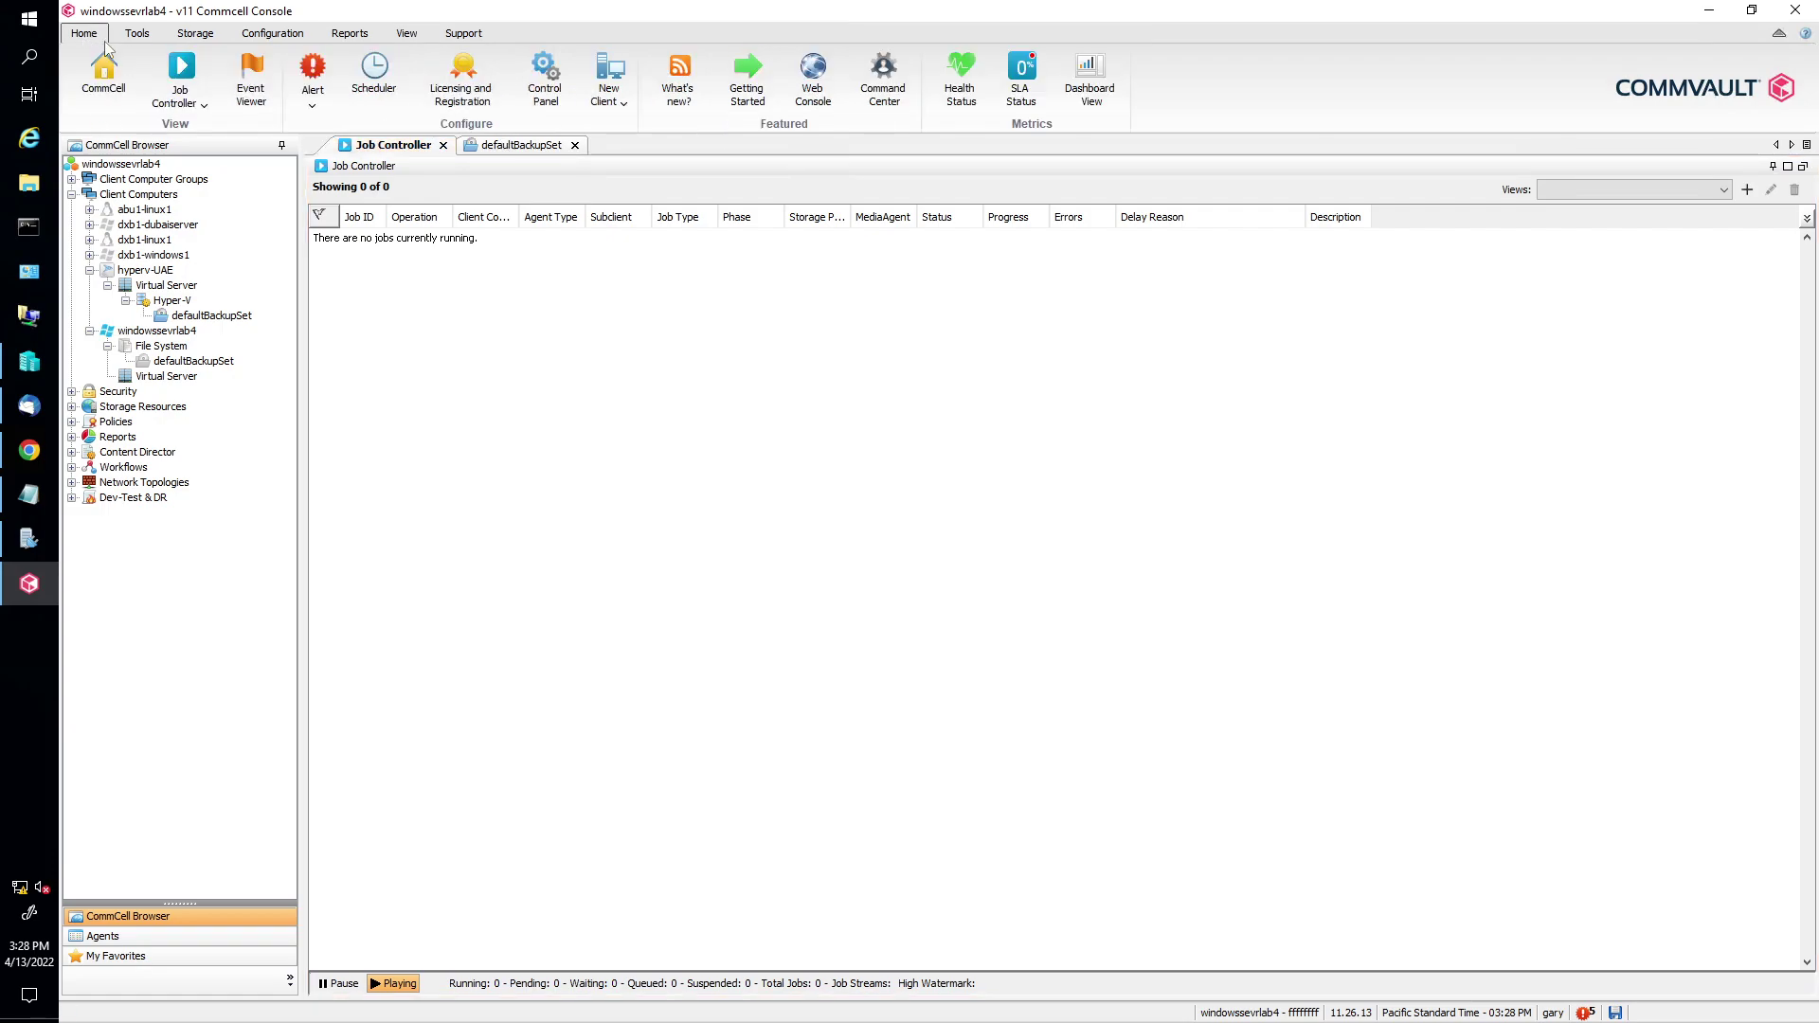
click(181, 70)
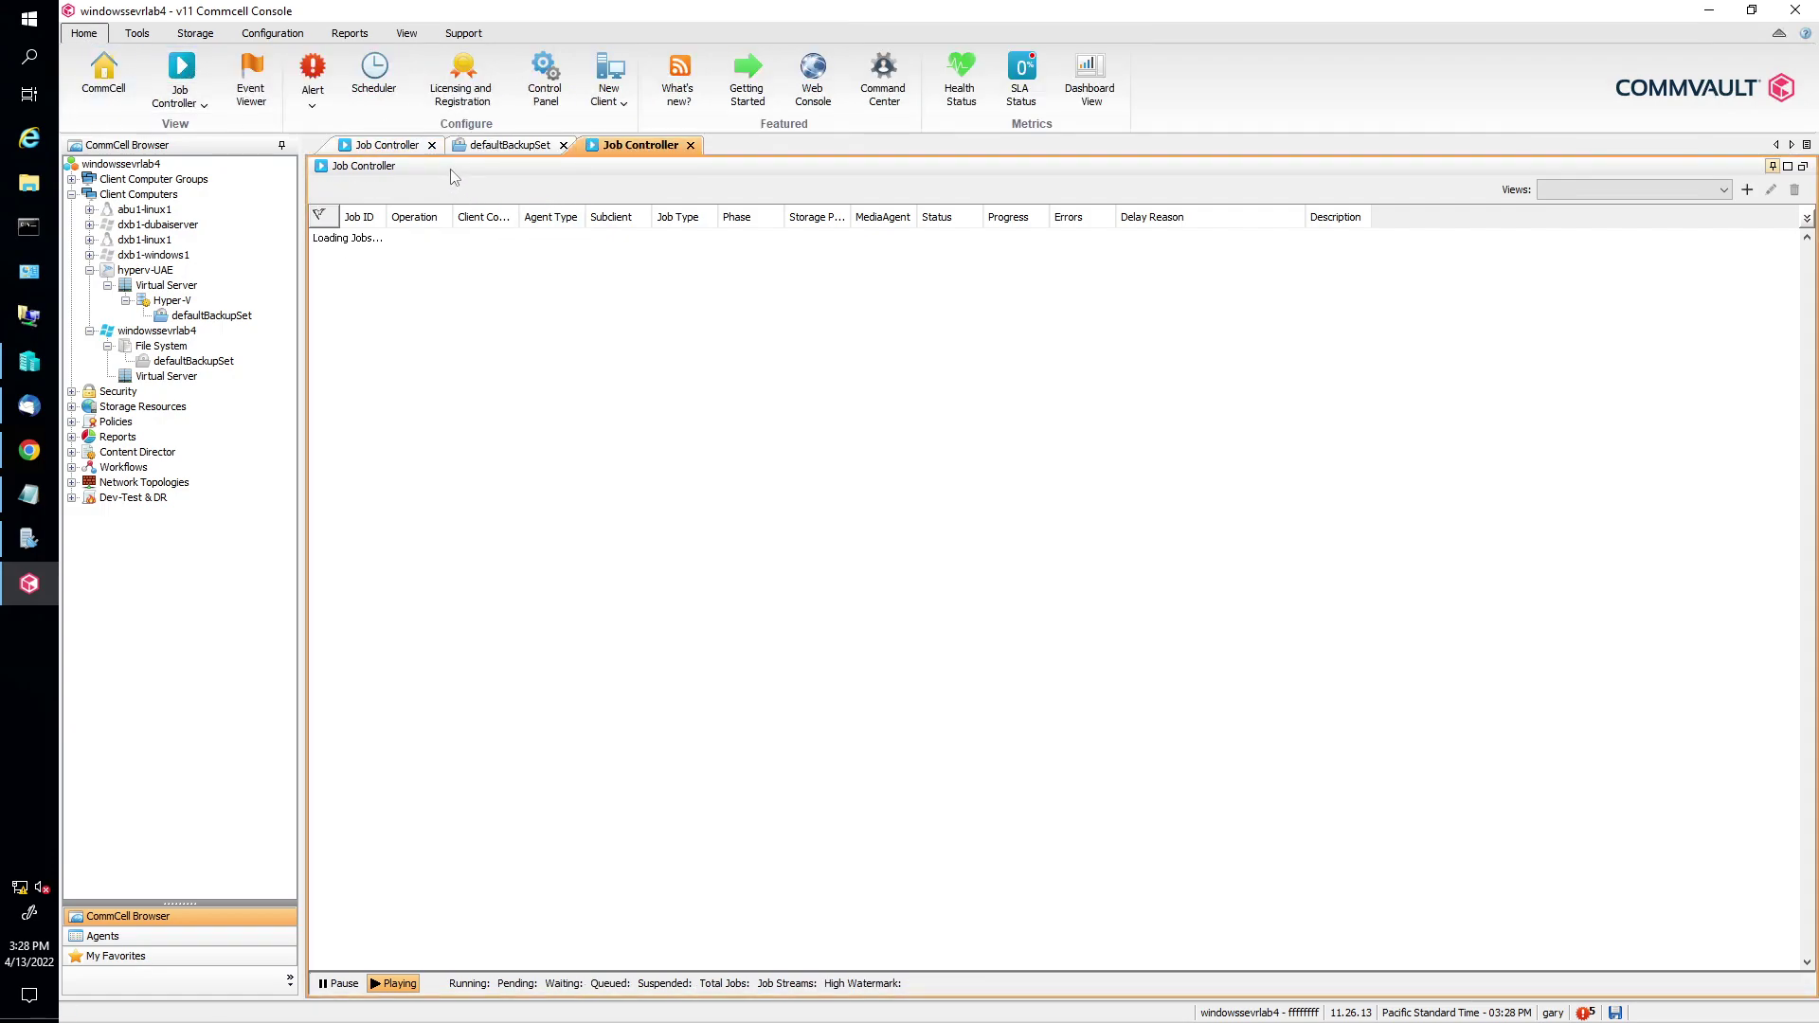
click(432, 145)
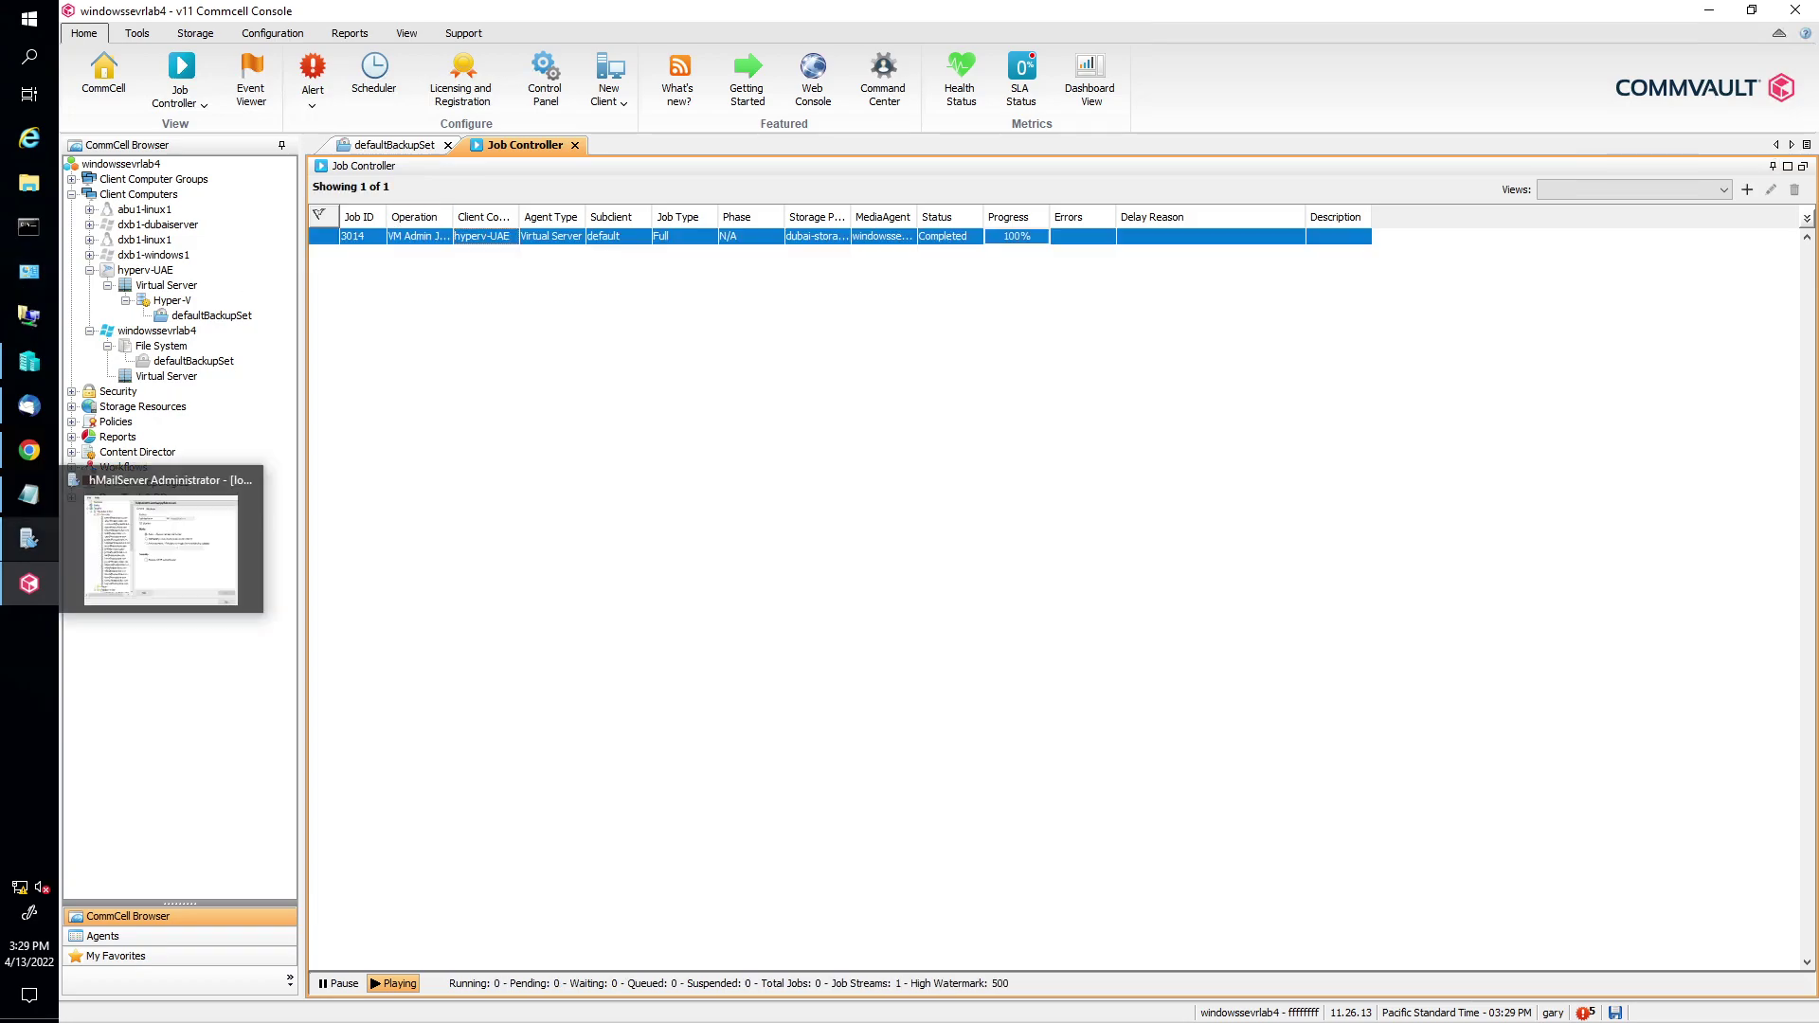
mouse_move(29, 584)
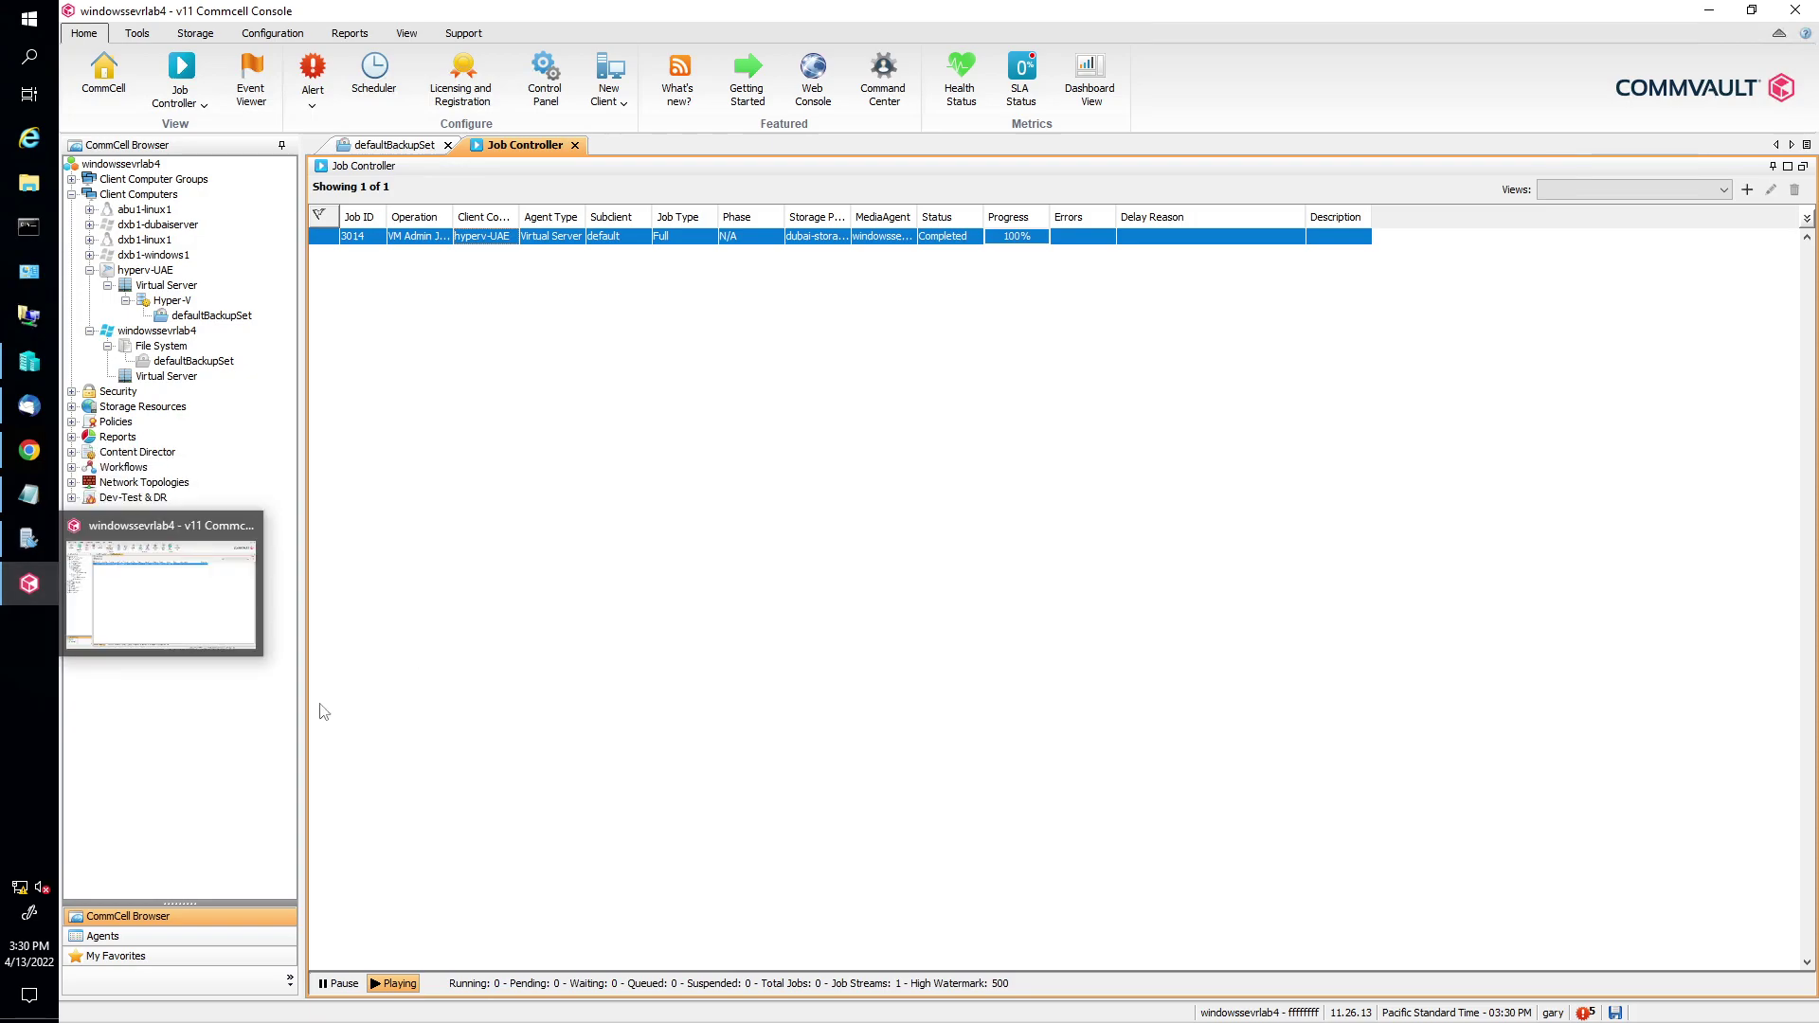
Step: Open job 3014's details and review the Virtual Machine Status table showing dxb1-wordpress1 backed up successfully
double_click(616, 239)
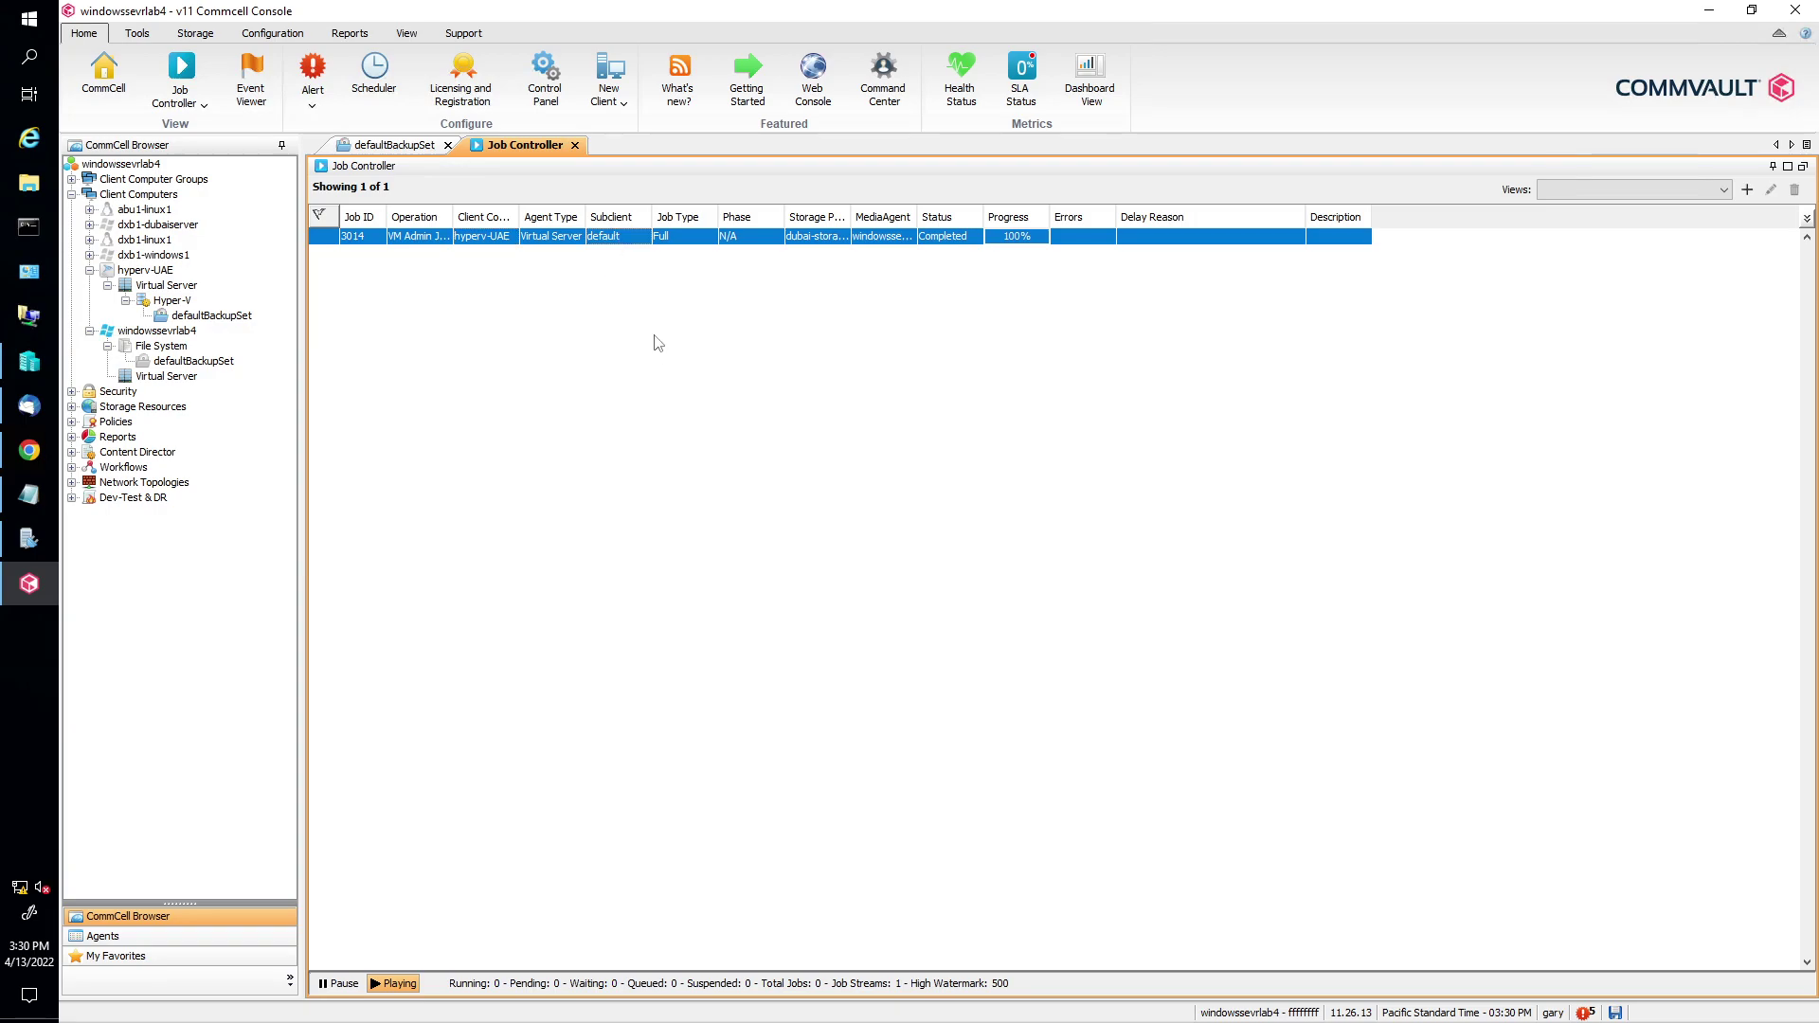
drag(812, 281, 547, 262)
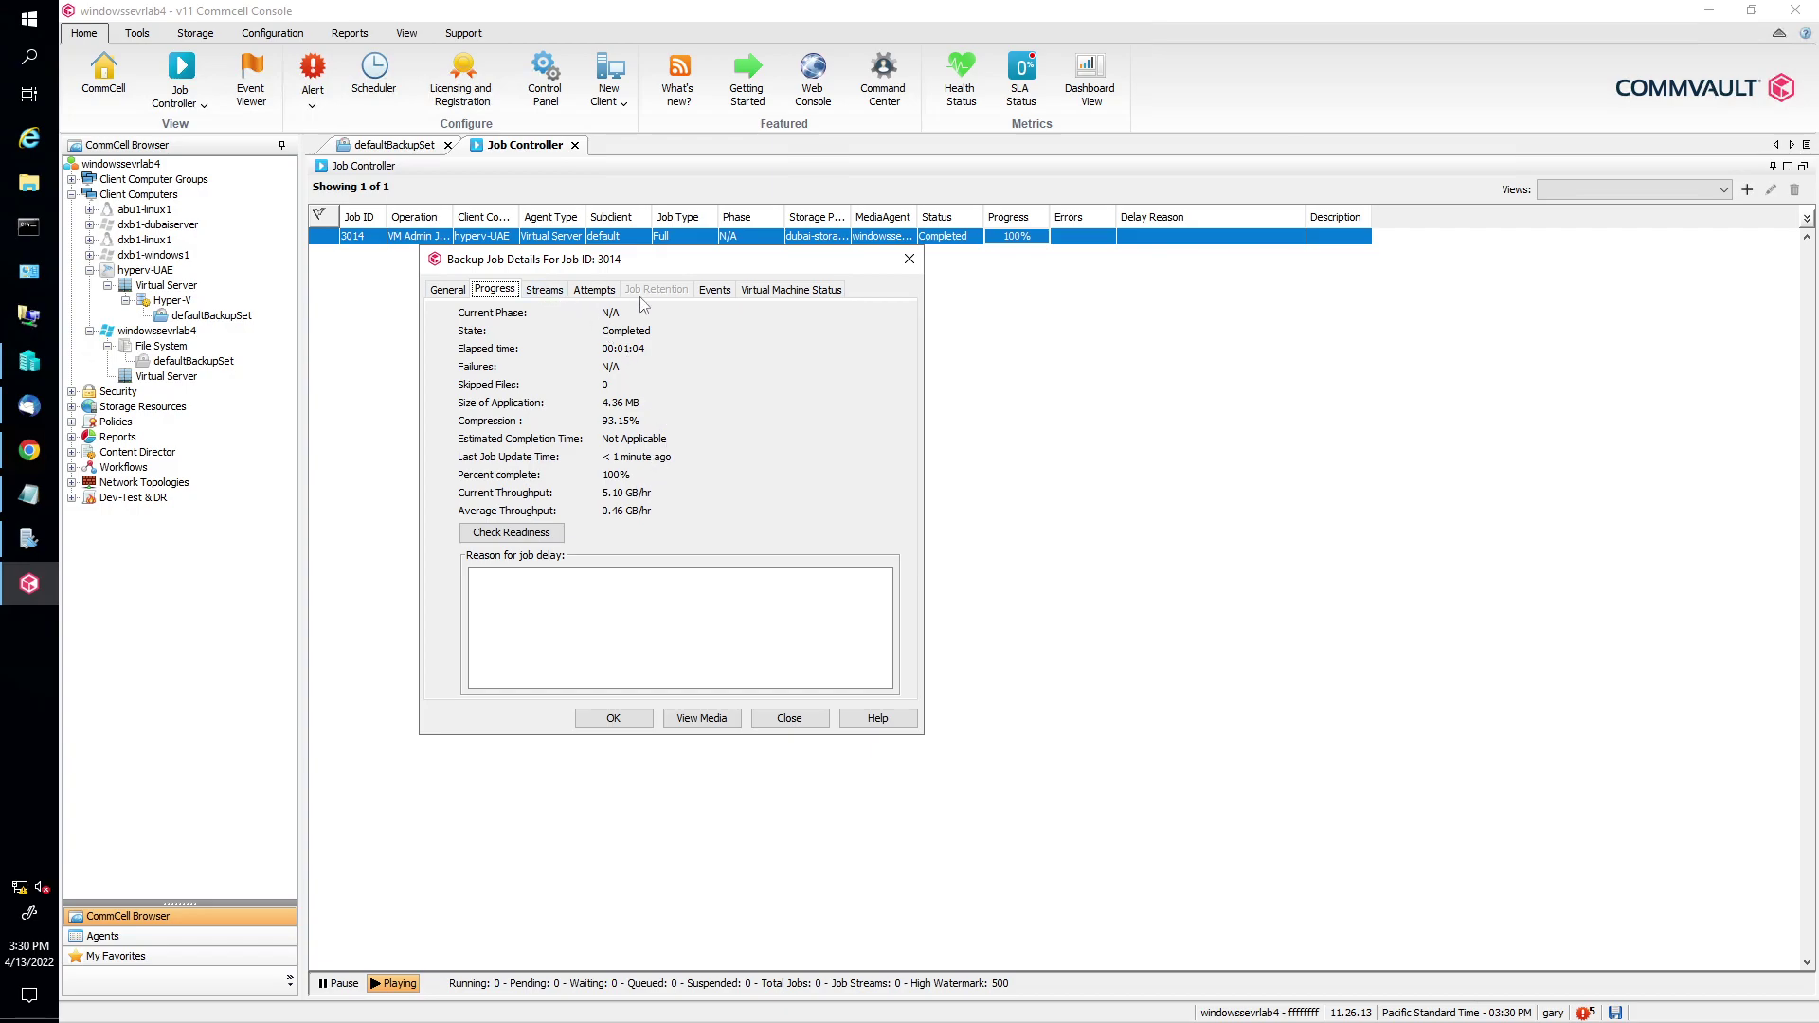
click(782, 290)
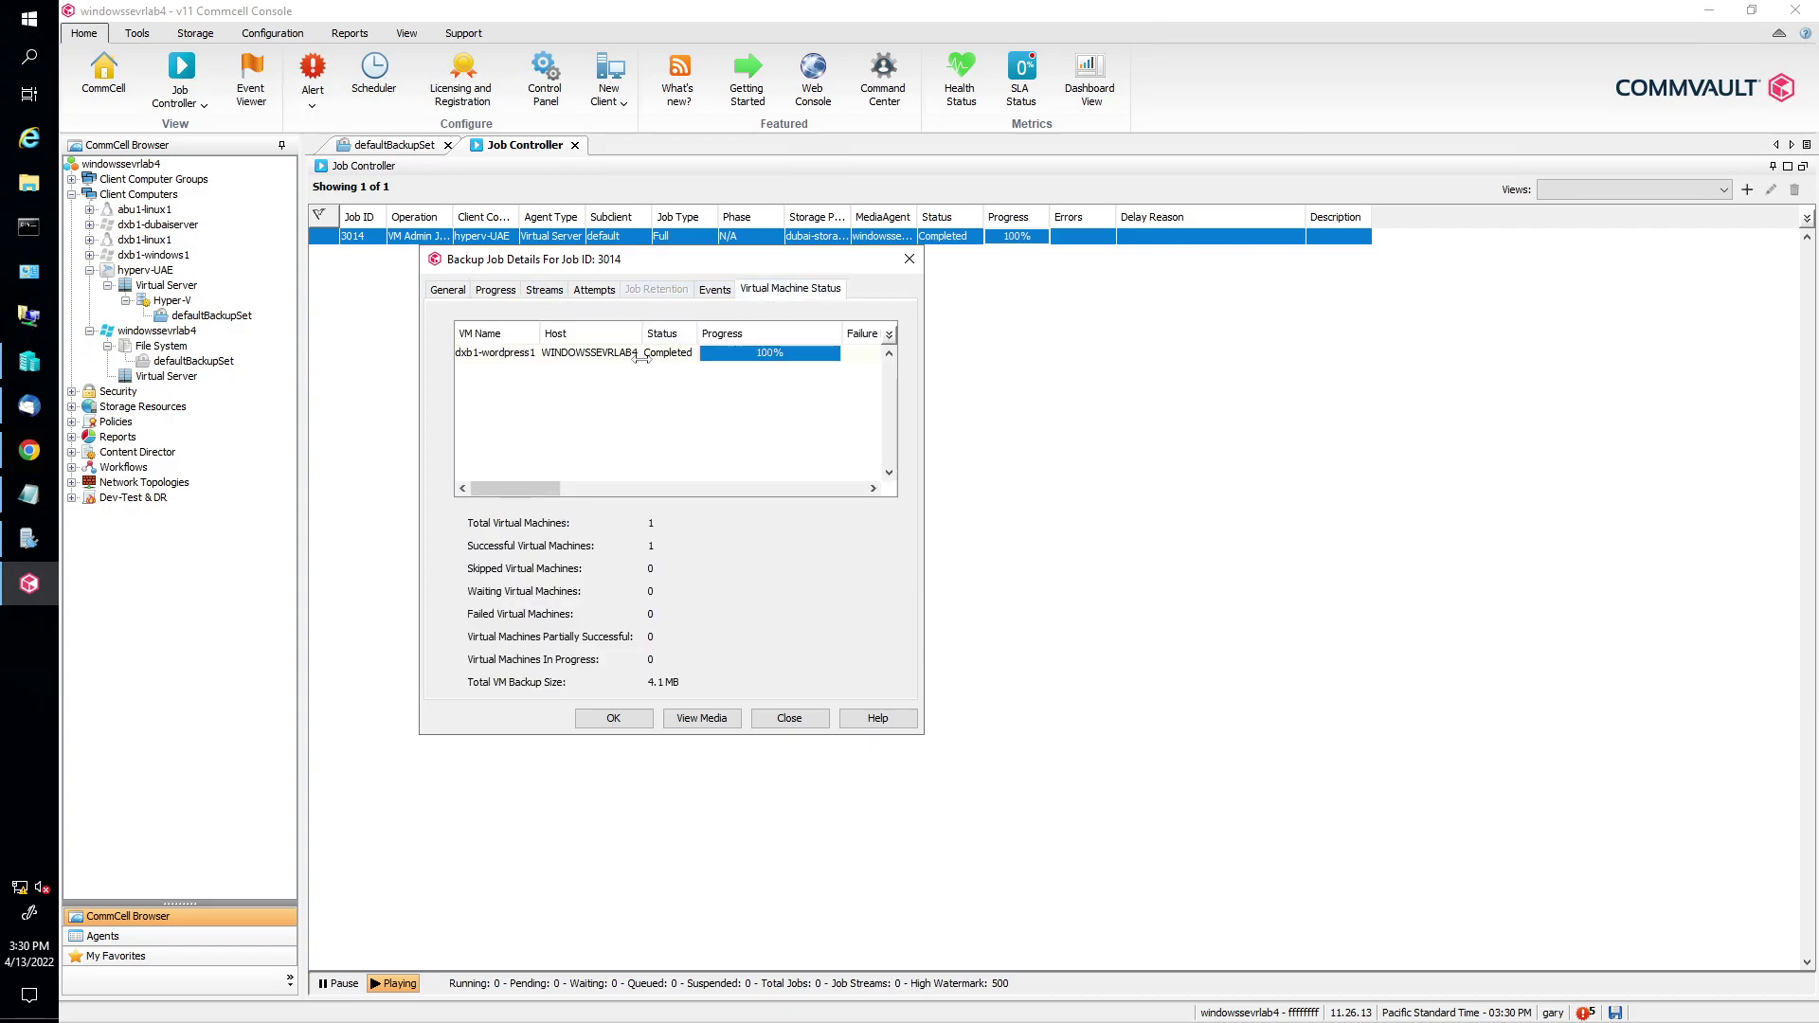
drag(542, 334, 561, 334)
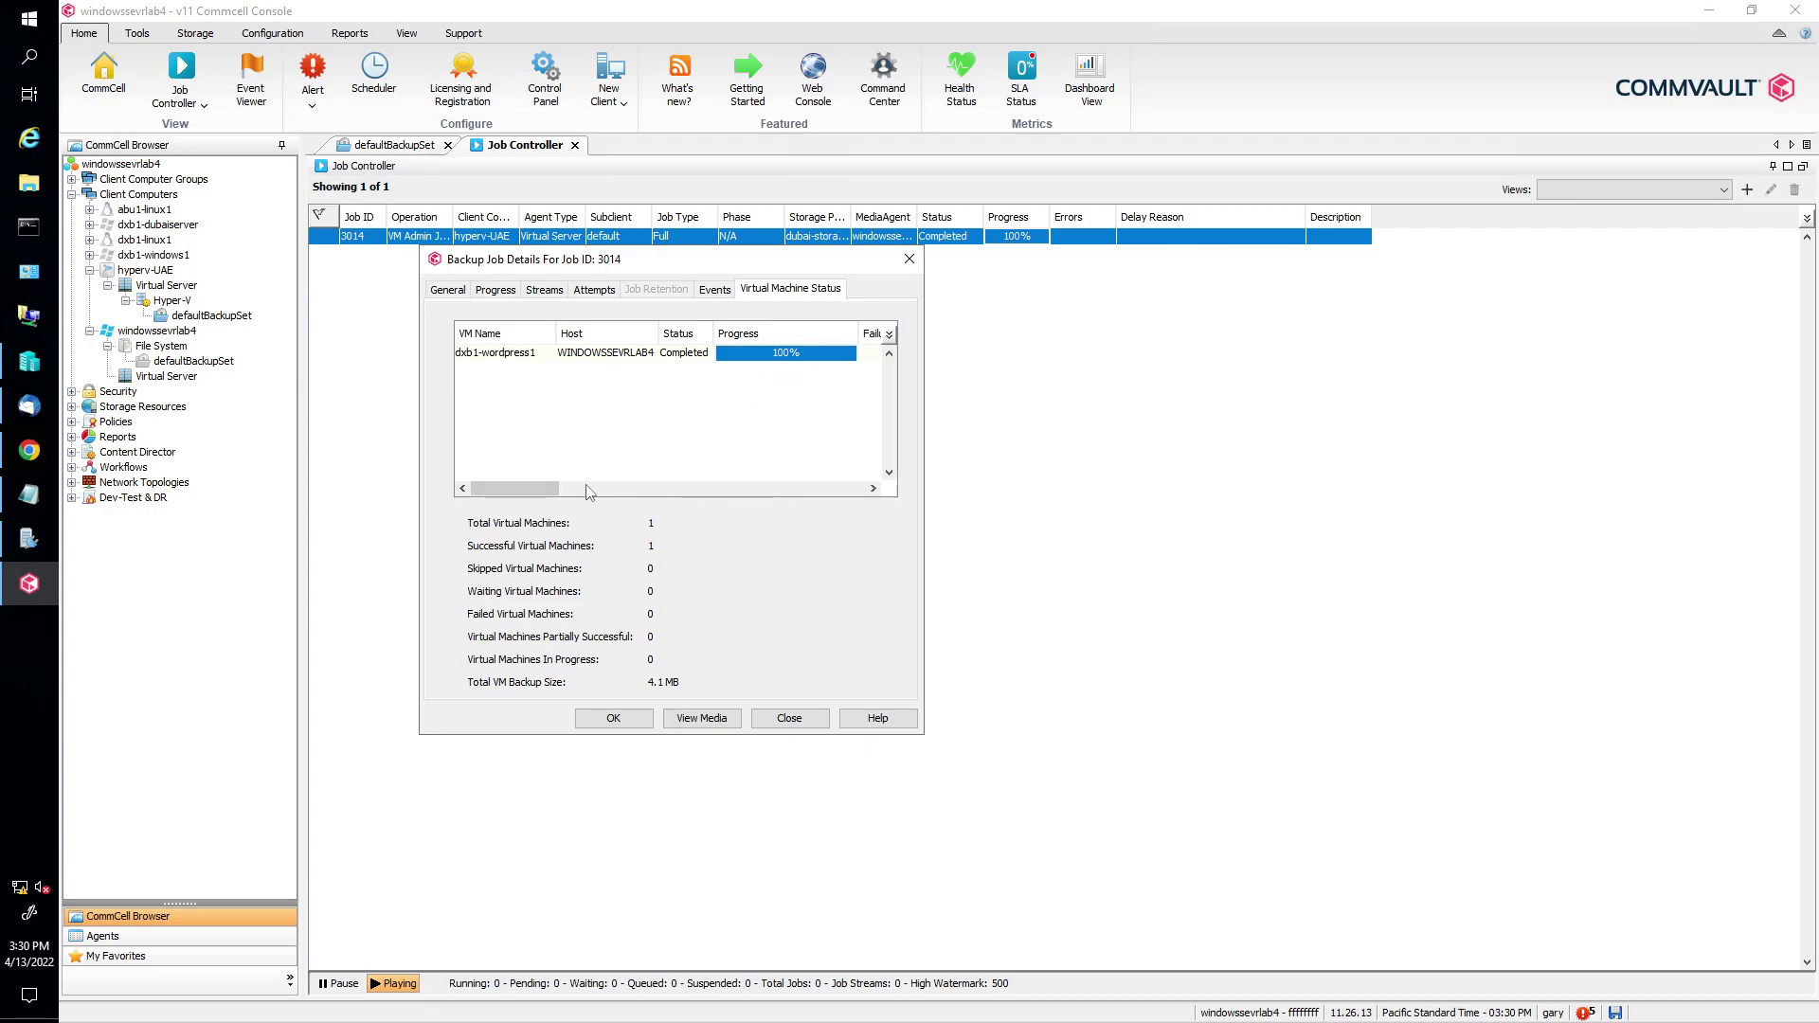
drag(560, 491, 664, 490)
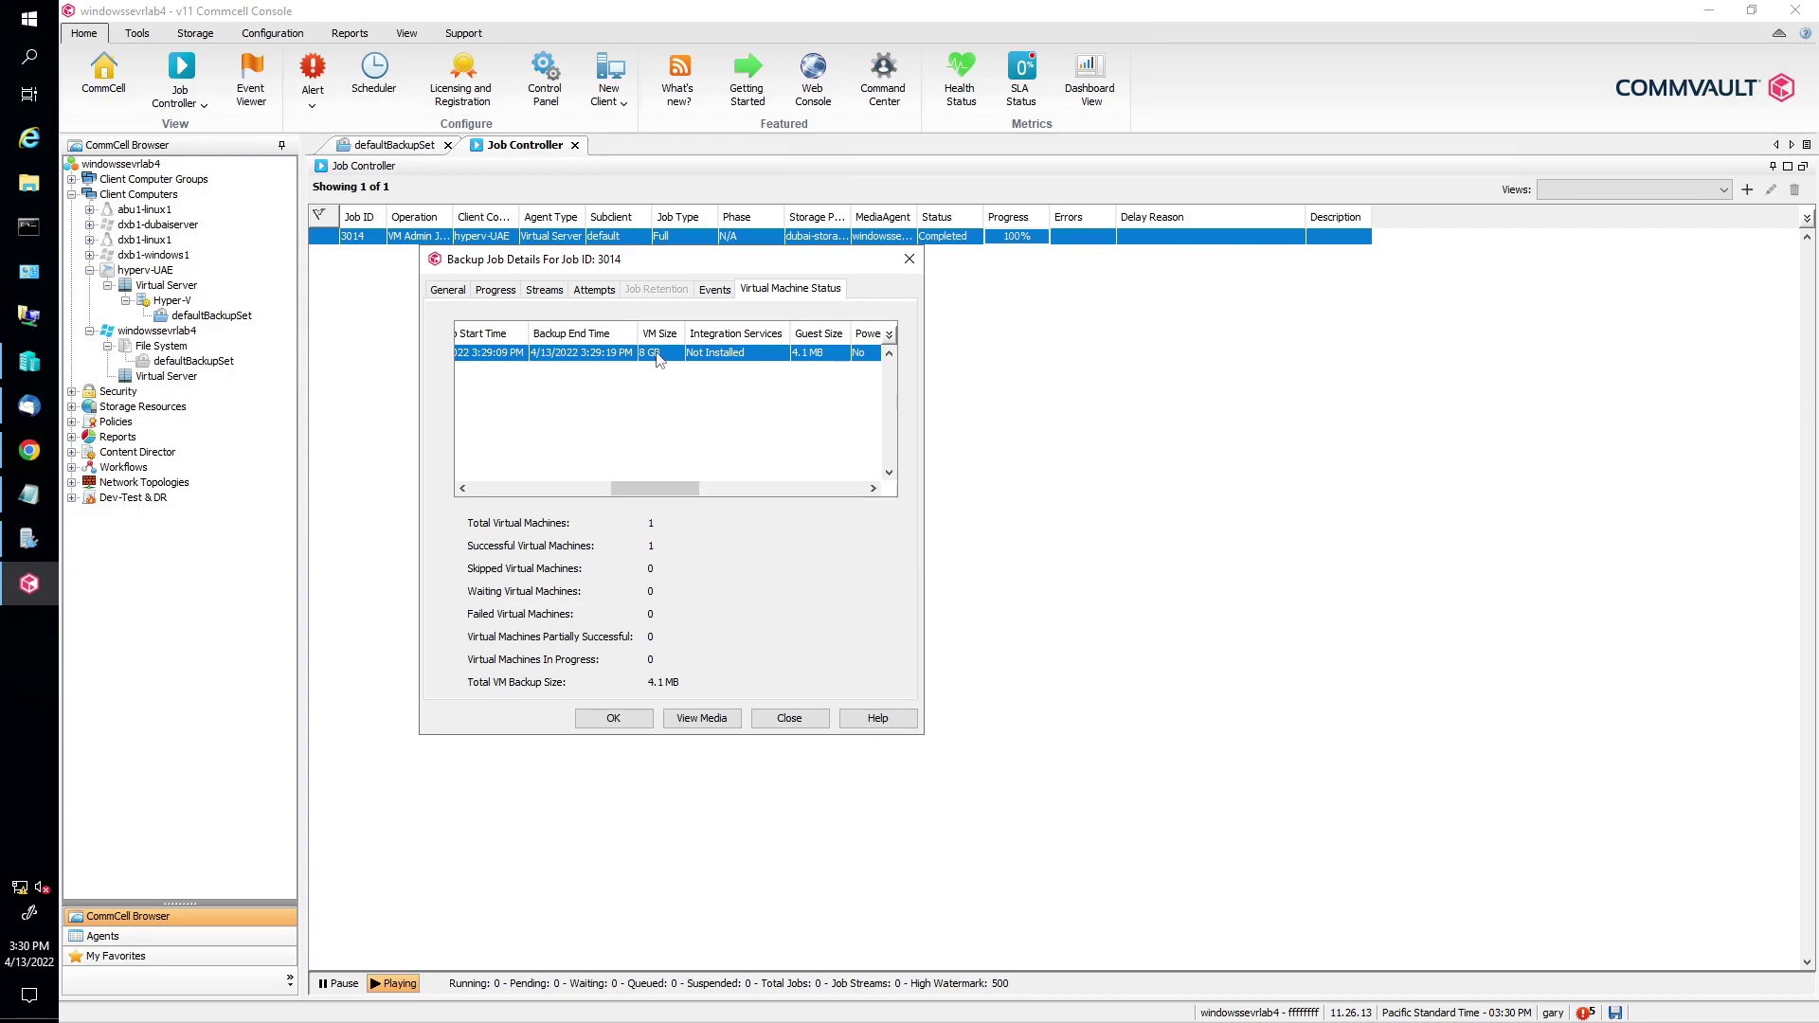
drag(686, 333, 704, 333)
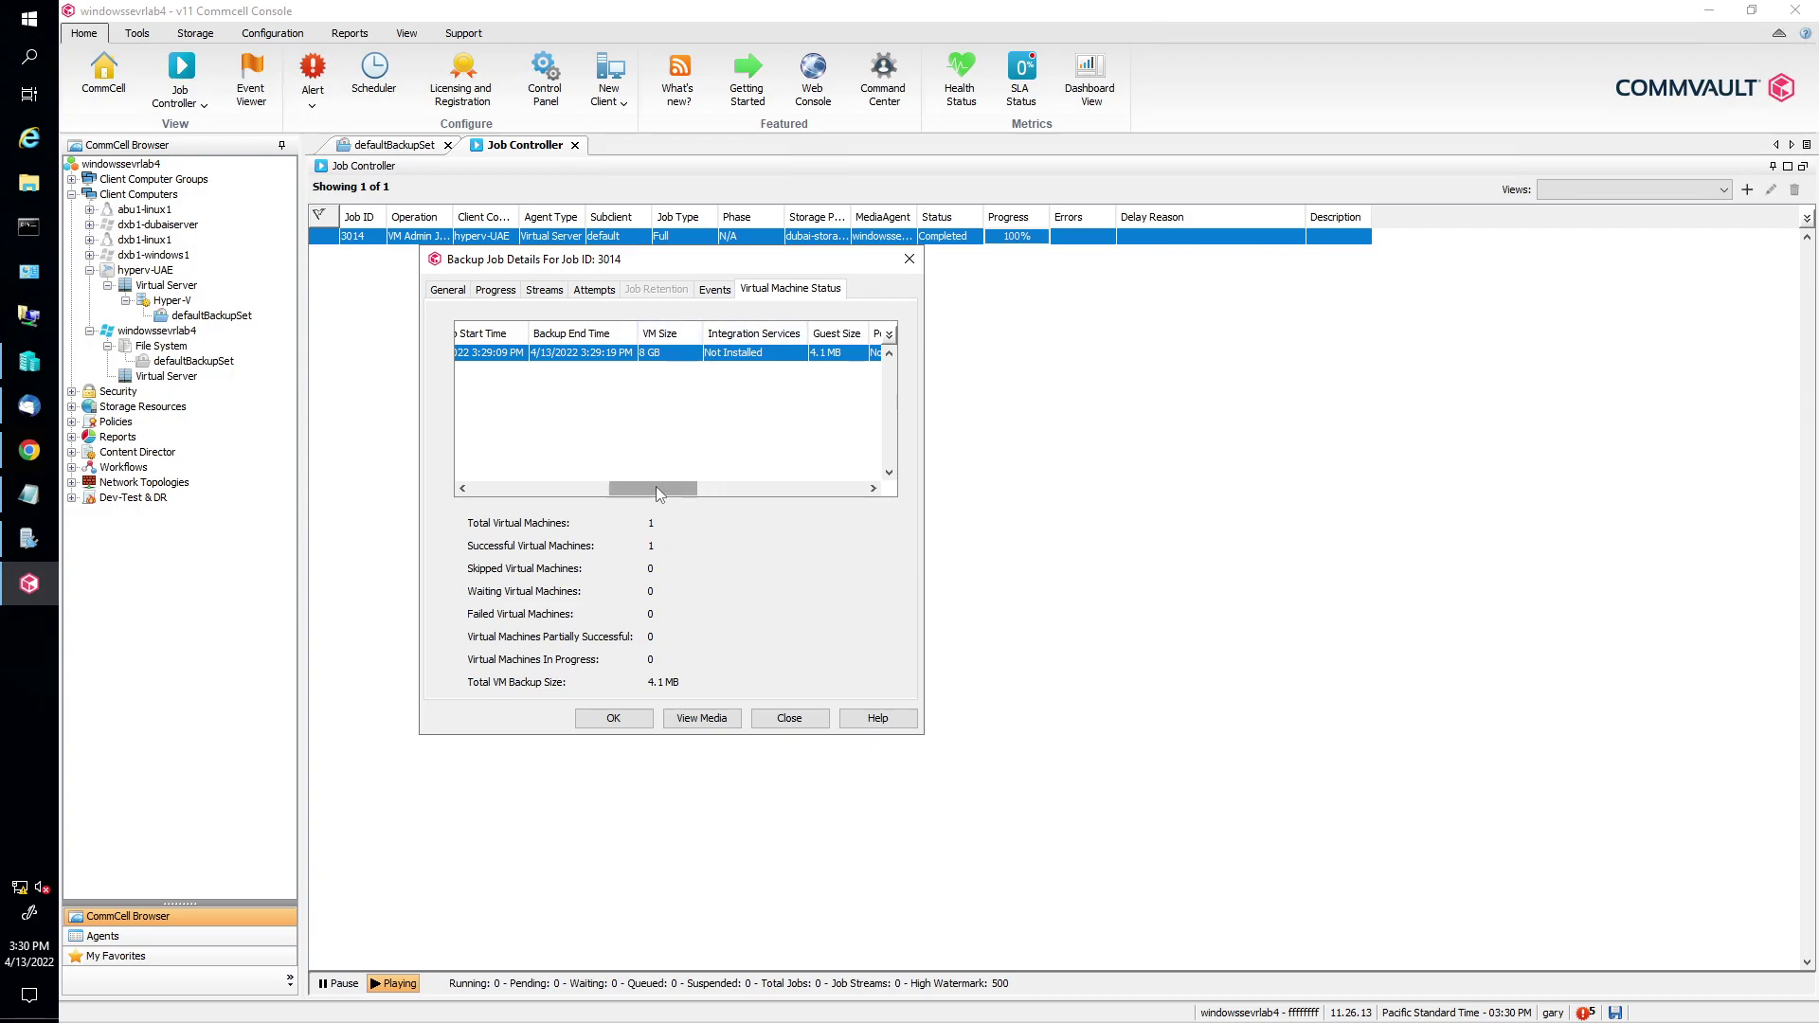
drag(659, 493, 777, 491)
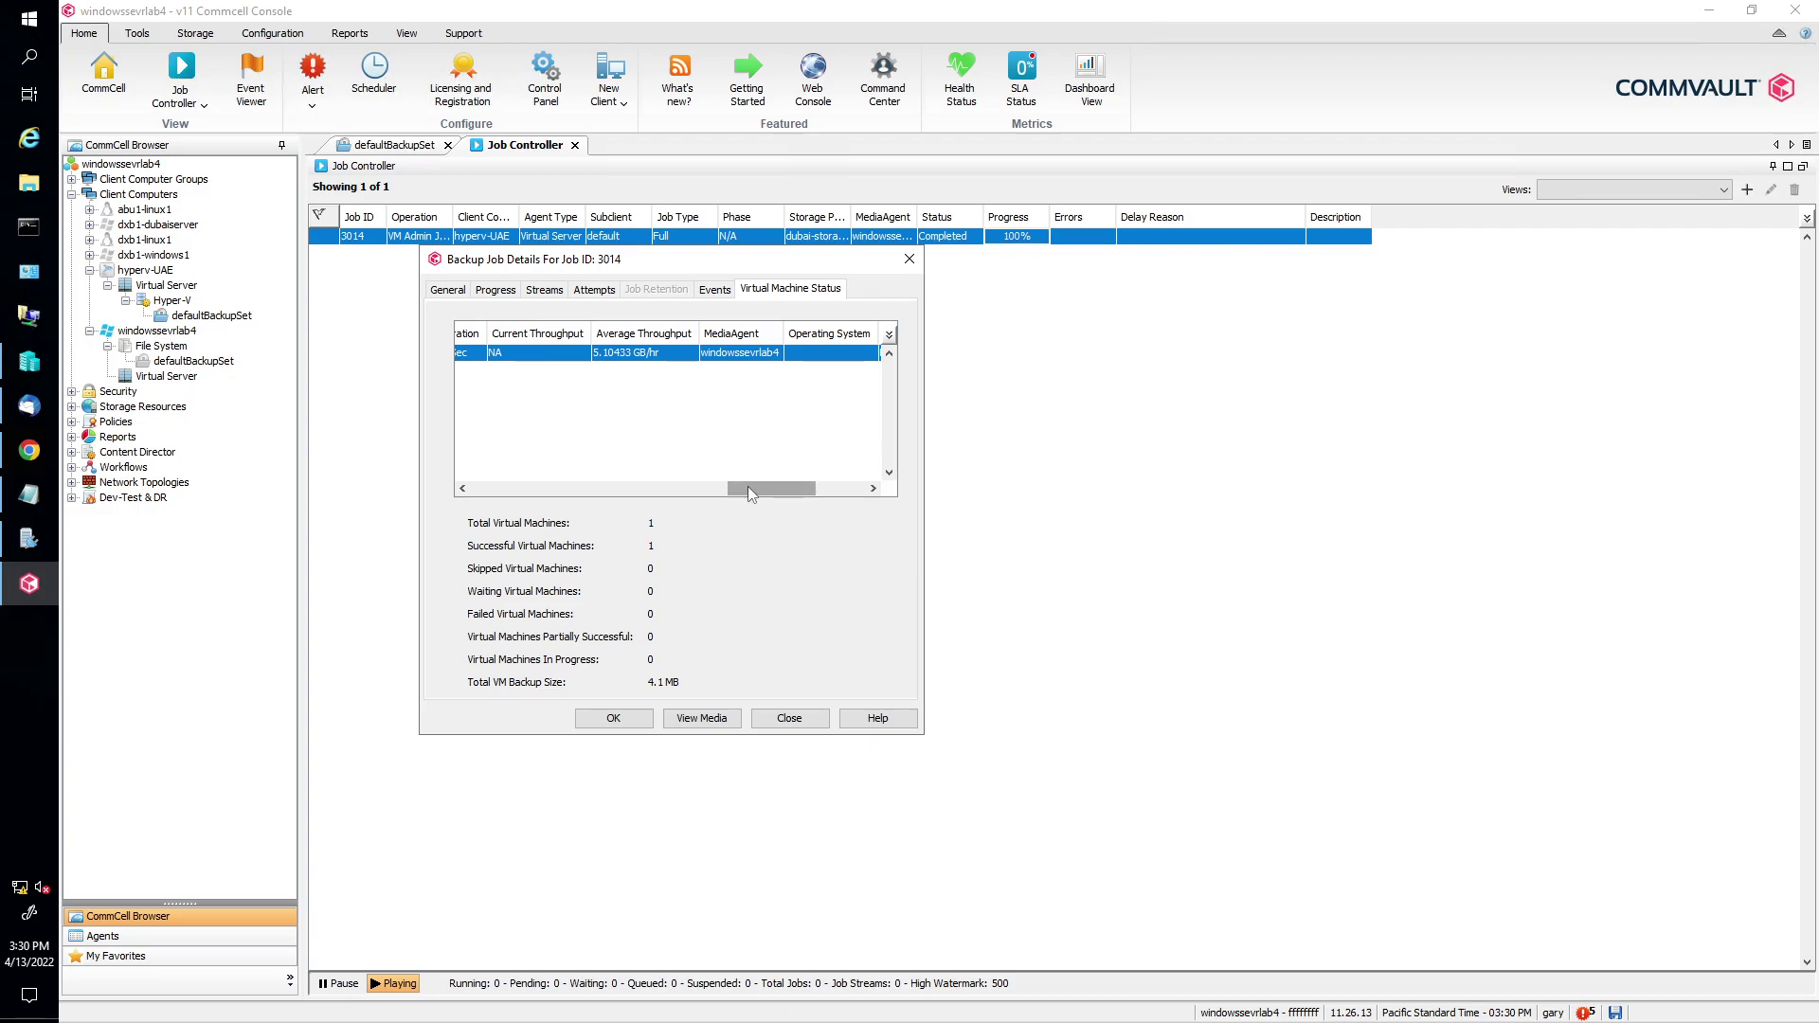
Step: Reopen job 3014's details, inspect event 2454 and the job's streams, then close the window
click(909, 259)
double_click(651, 235)
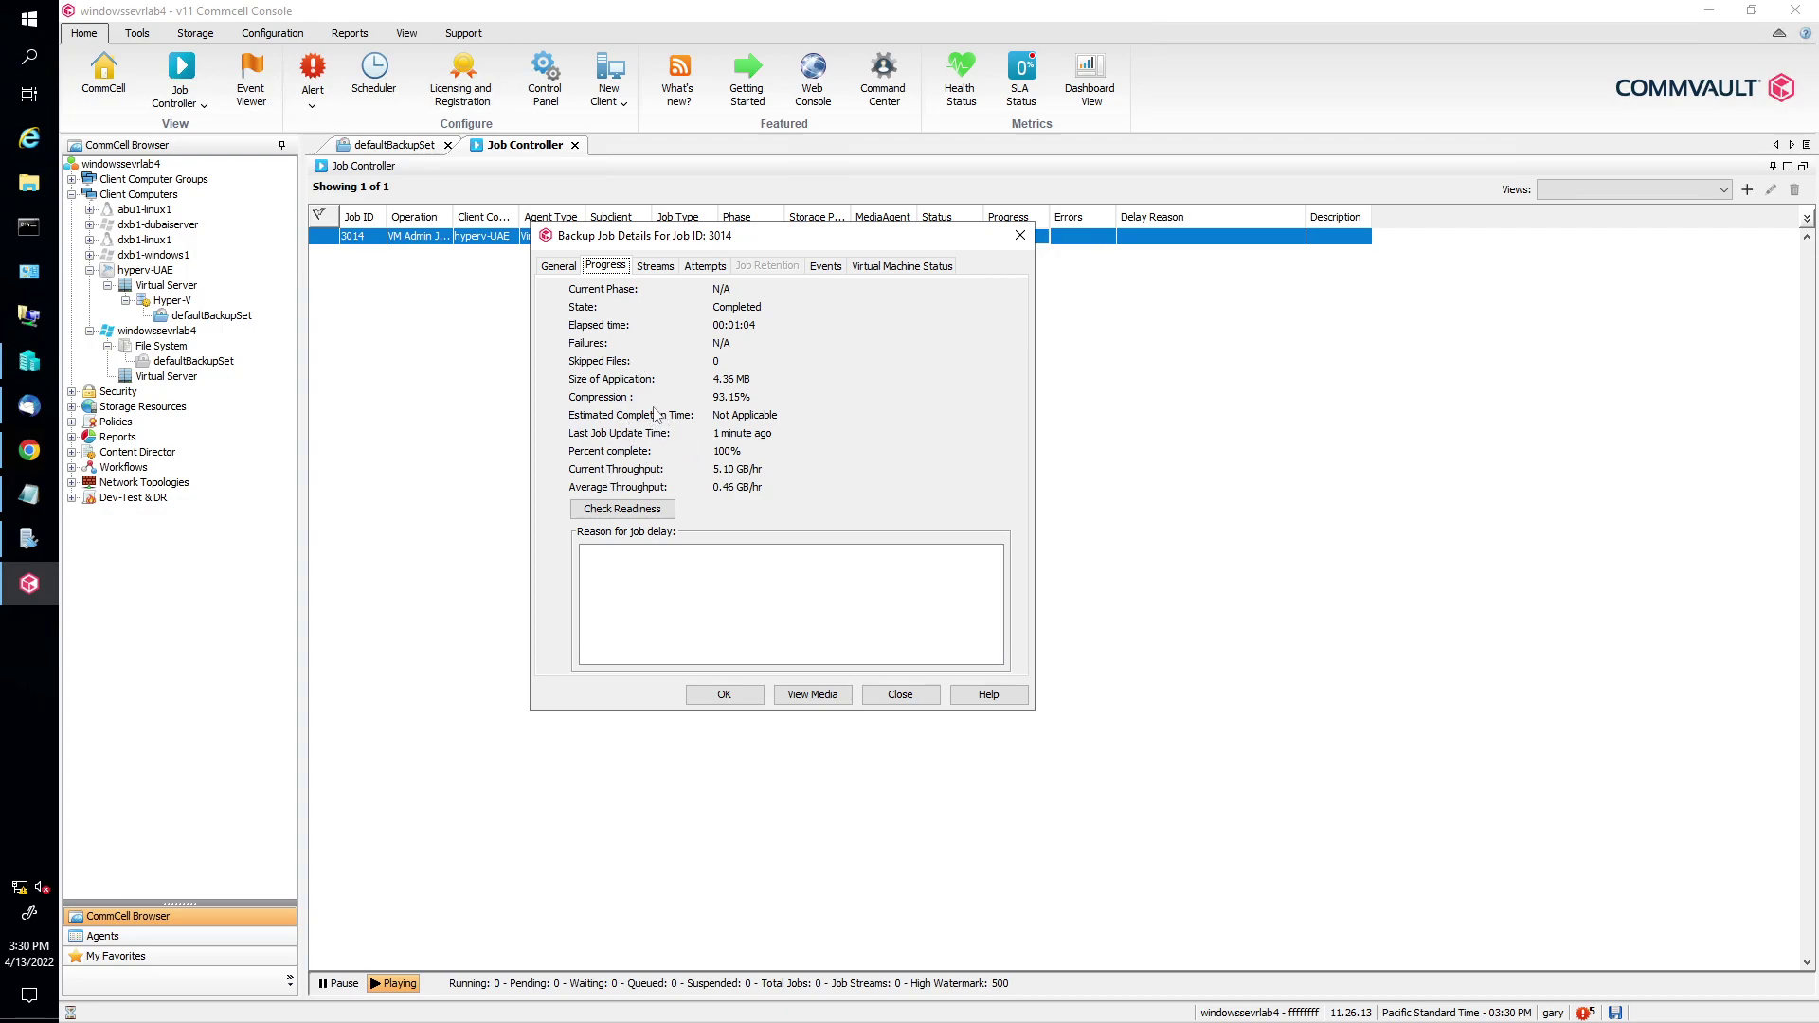
click(838, 268)
double_click(720, 311)
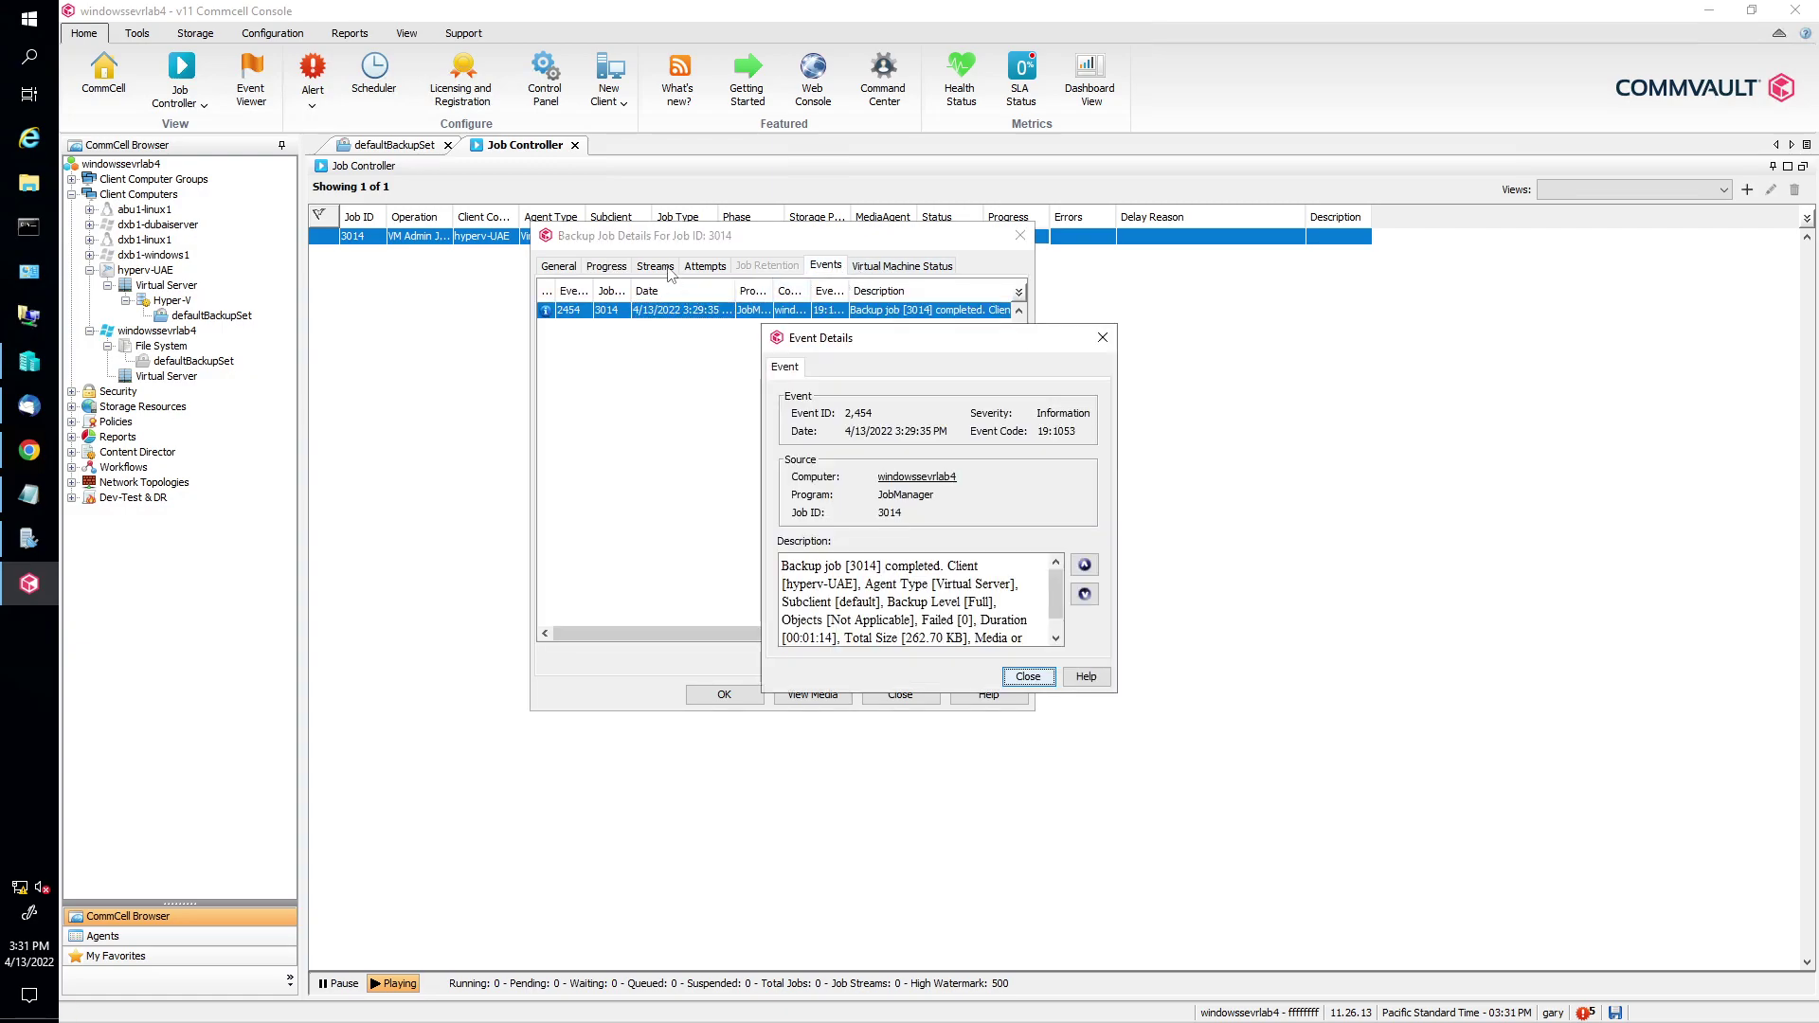
click(1103, 338)
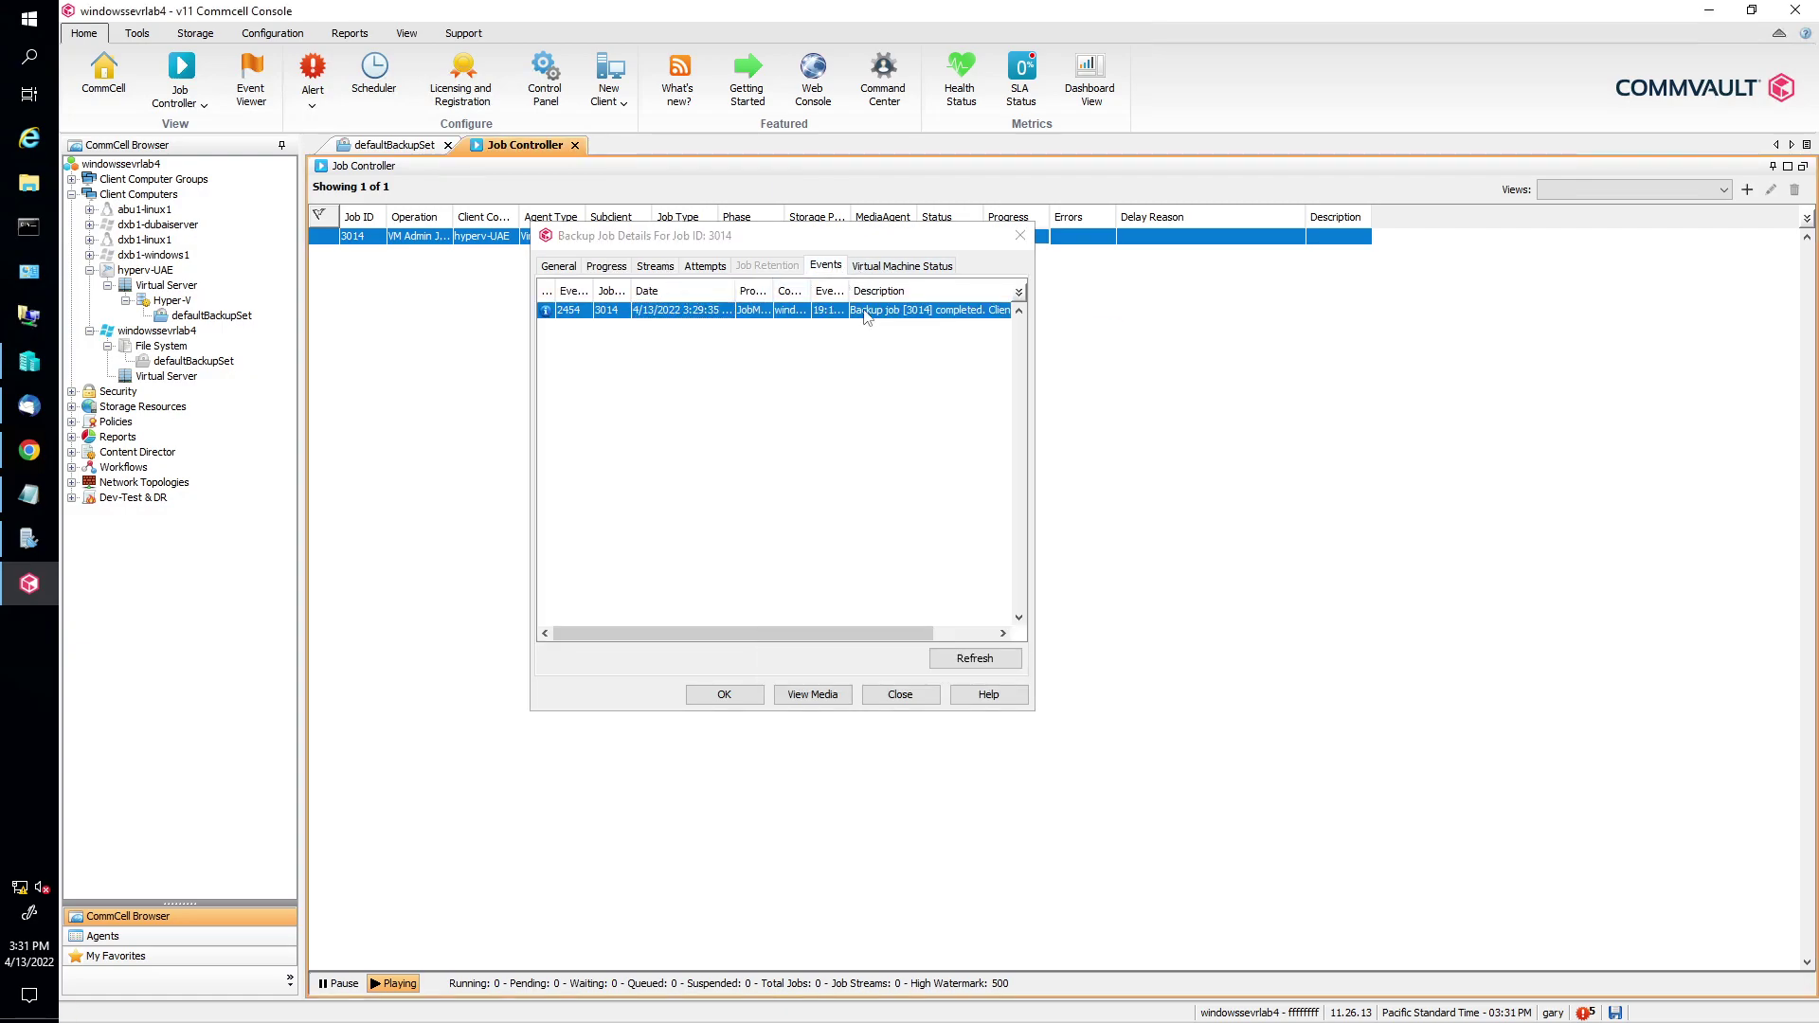
click(656, 267)
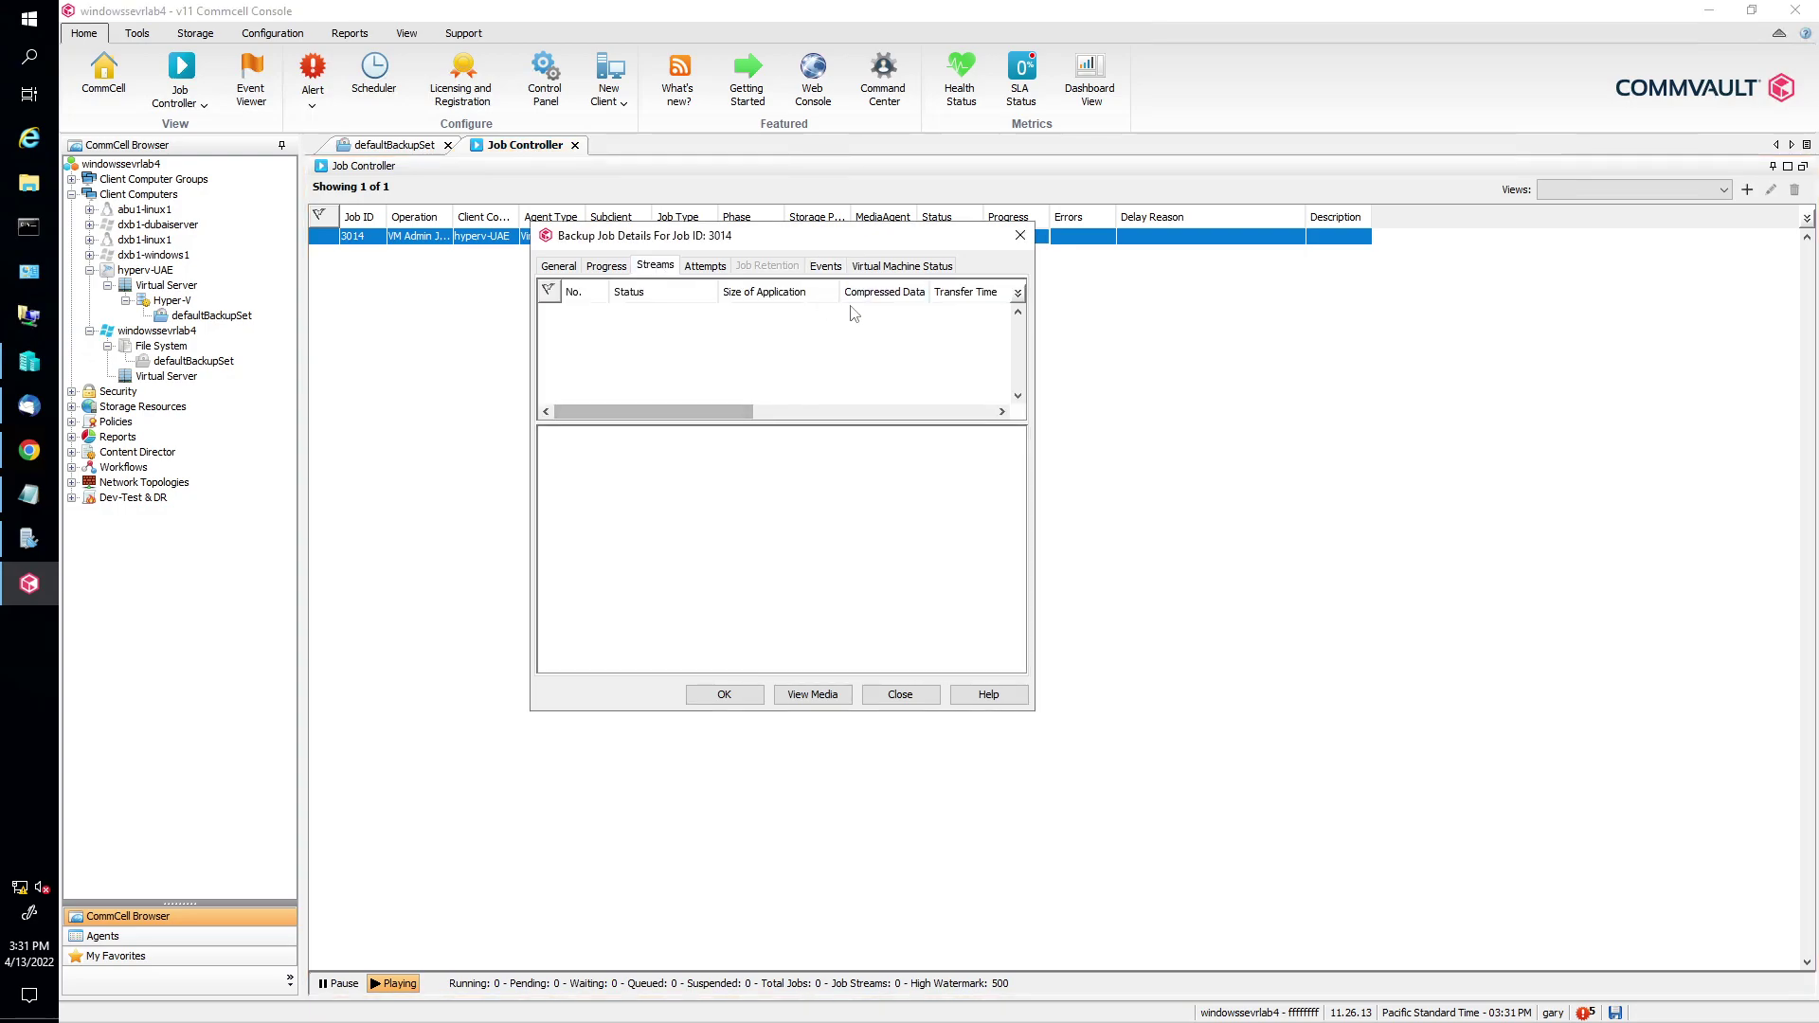
key(Escape)
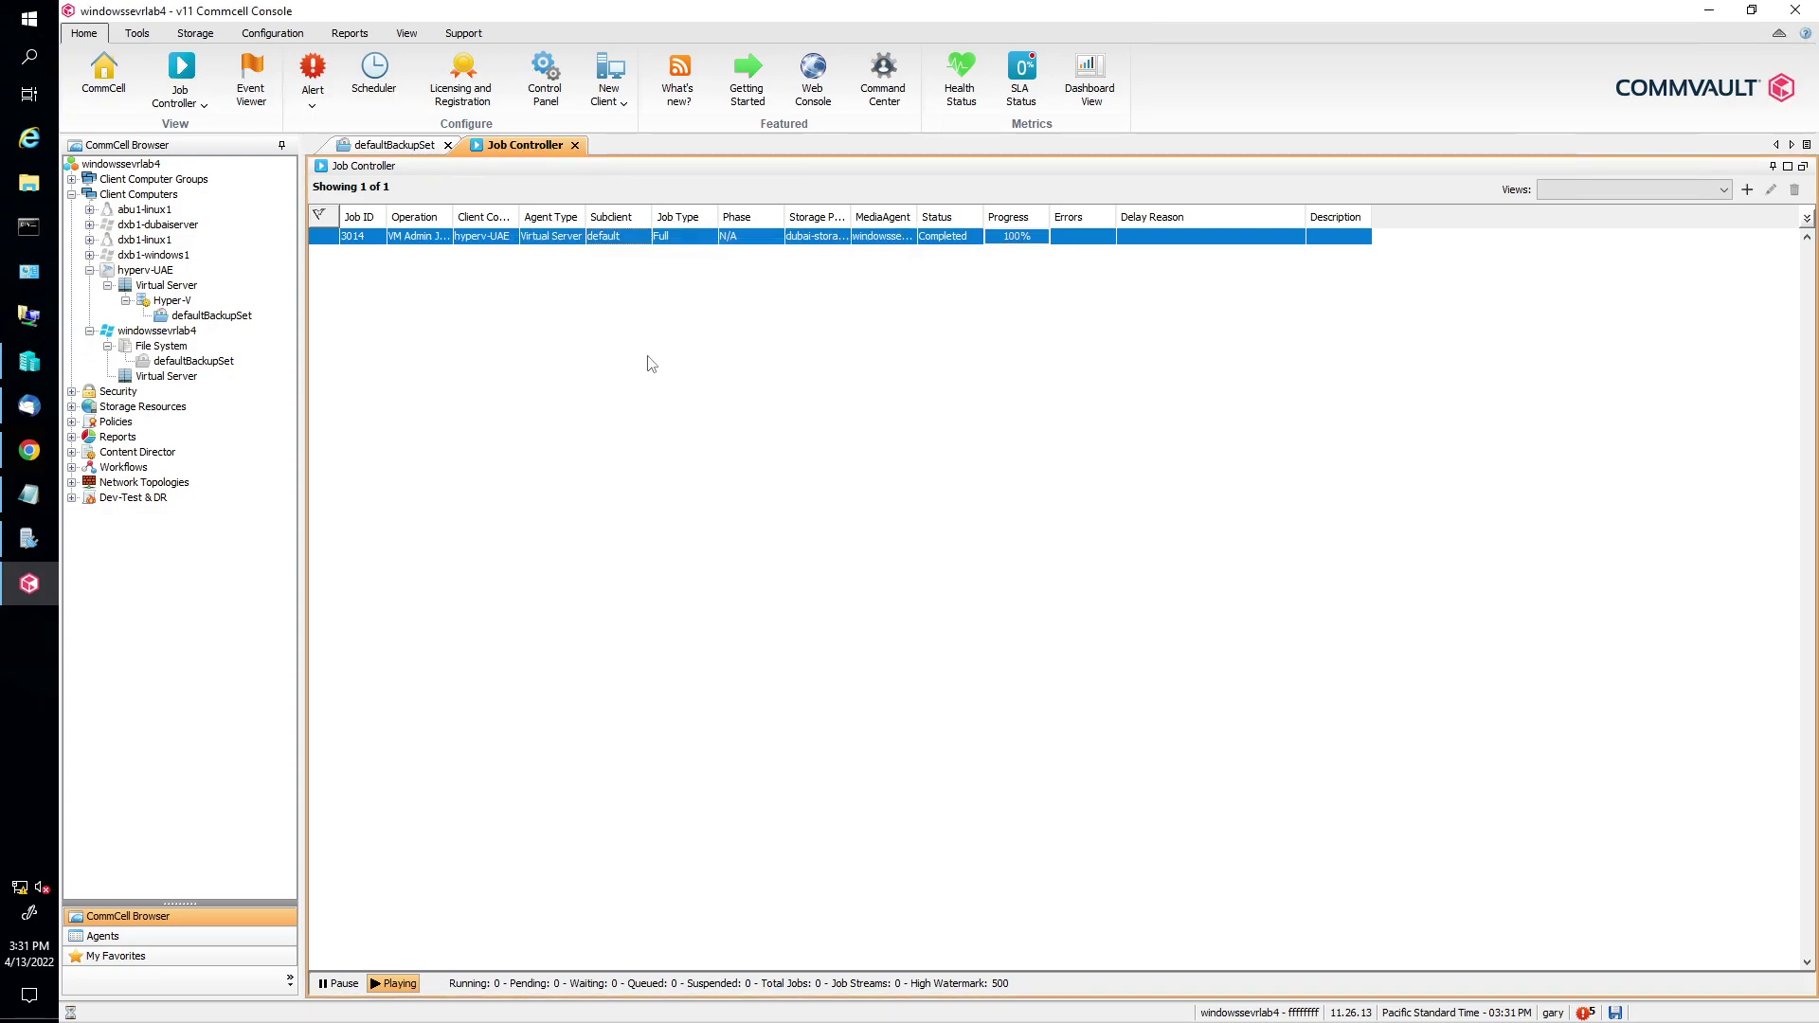